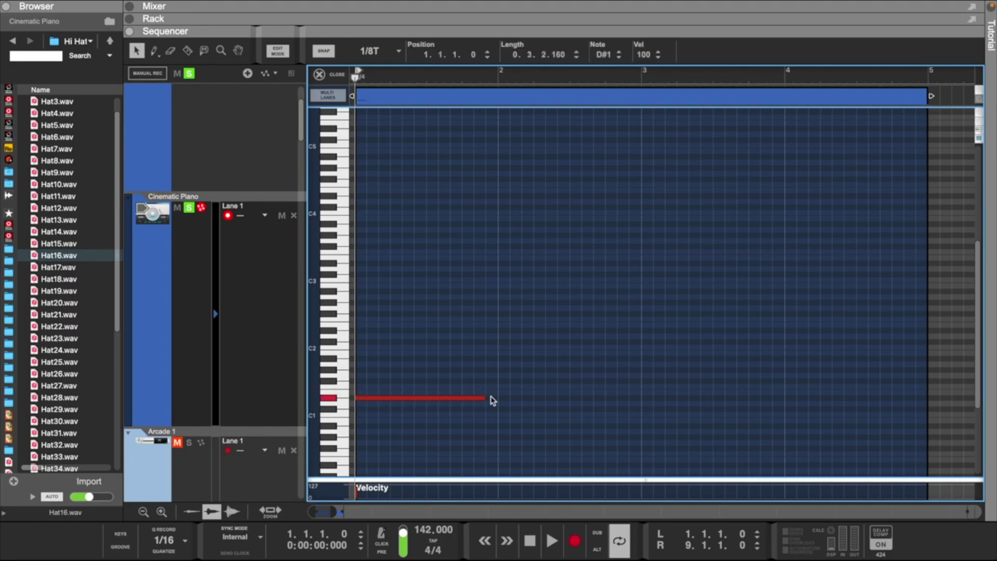
Fill the four-bar piano clip with two two-bar D#1 notes and, an octave higher, four one-bar D#2 notes
key("ctrl+d")
key("space")
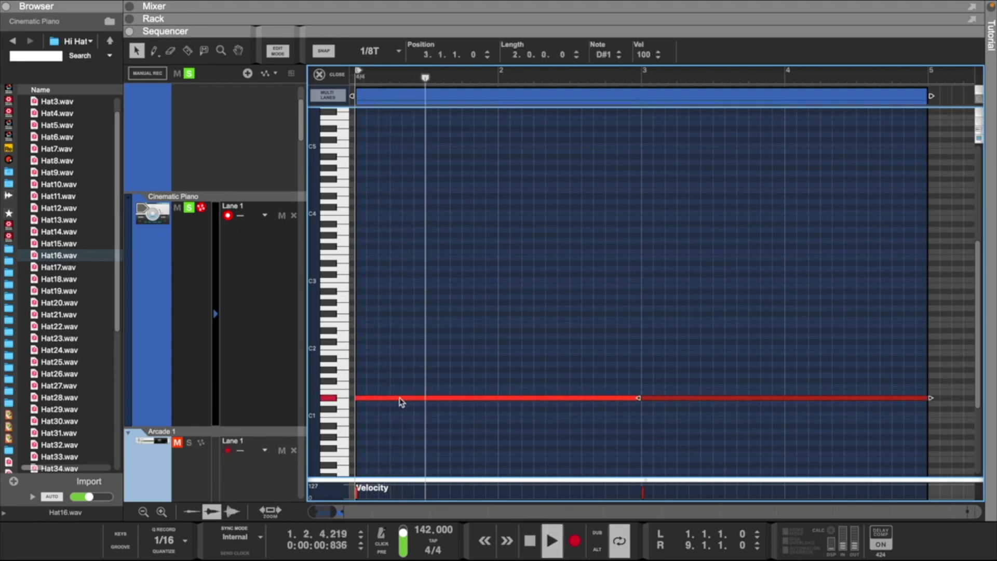
left_click_drag(393, 400, 385, 333)
left_click_drag(645, 333, 495, 345)
key("ctrl+d")
key("ctrl+d")
key("ctrl+d")
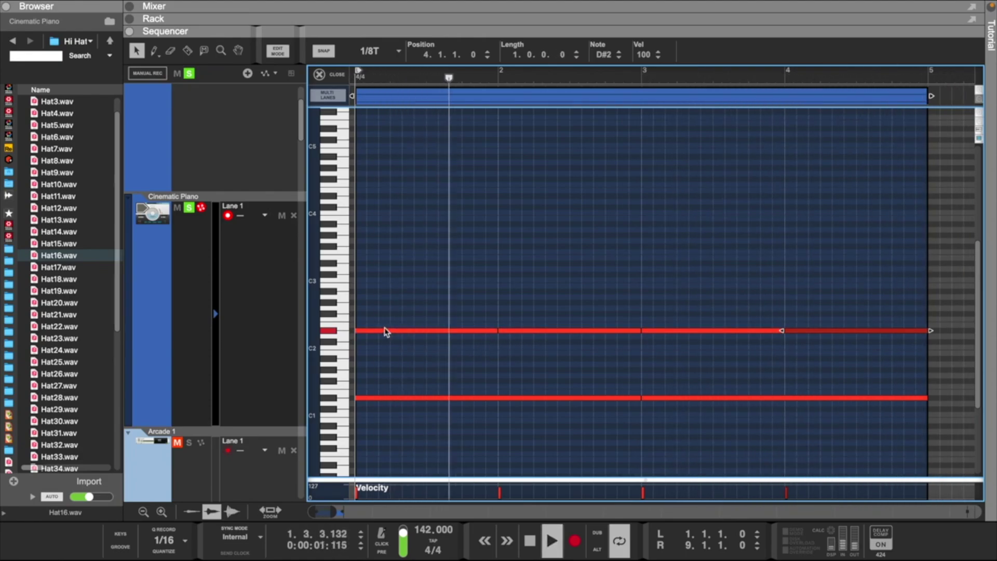
left_click(378, 312)
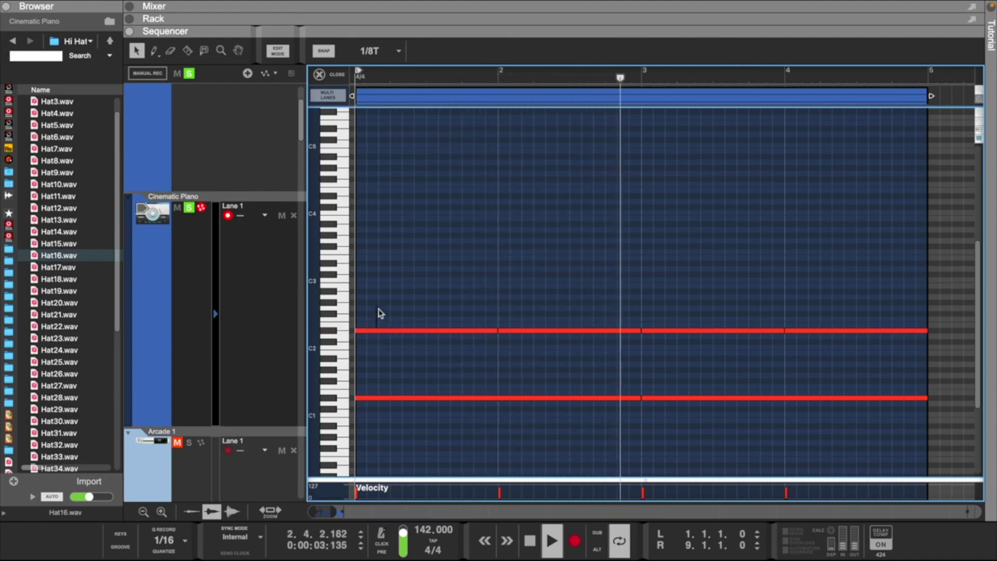
Add staggered one-bar notes D#3, A#3, C#4 and F#4 above the bass, starting at bar 1 and spaced by 1/8T steps
left_click_drag(361, 330, 380, 232)
key("space")
key("space")
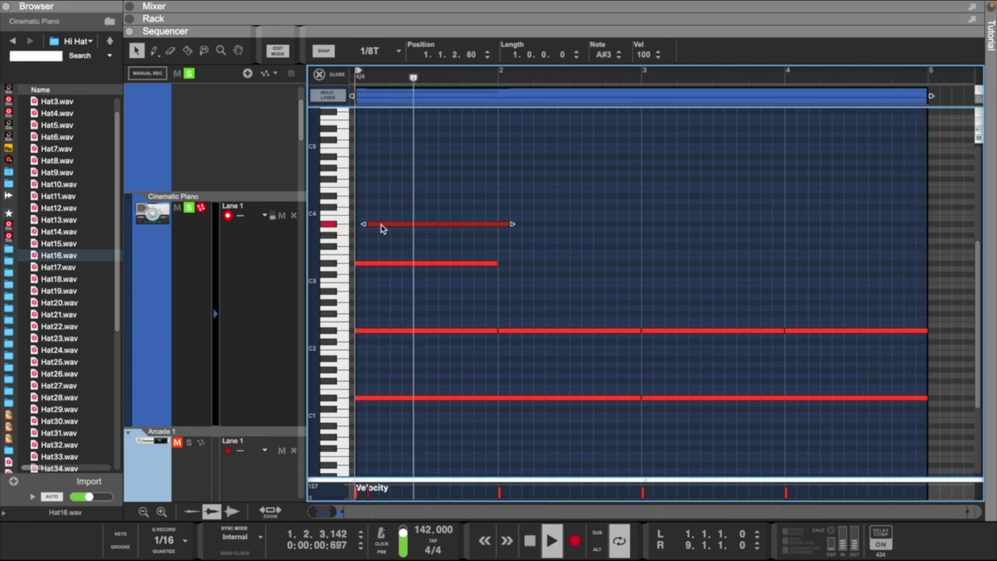
left_click_drag(380, 225, 405, 182)
key("space")
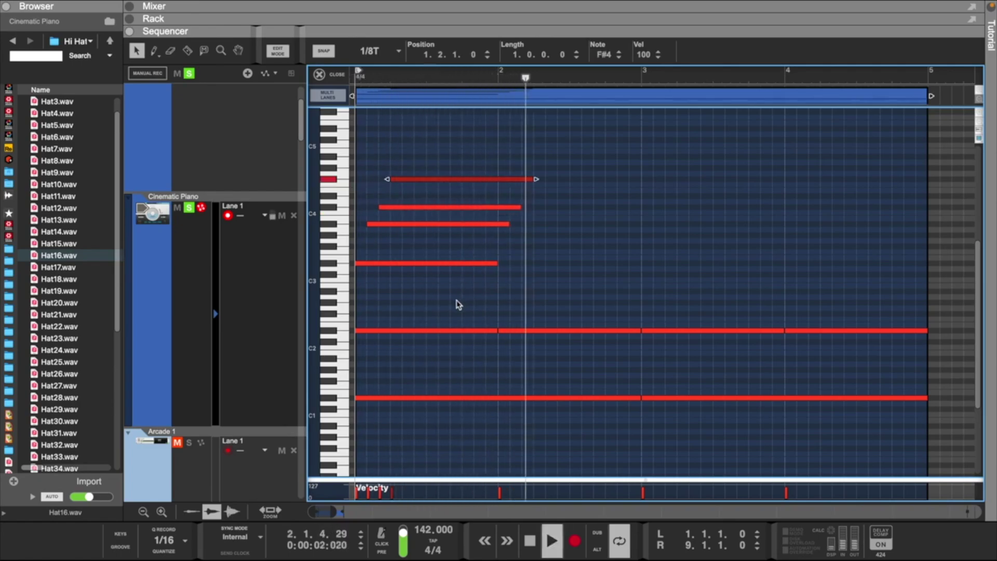
key("space")
Add an F#2 note from 1.3.1.0 to bar 2, and shorten the four staggered upper notes to a length of 0.3.0.0
left_click_drag(397, 334, 510, 307)
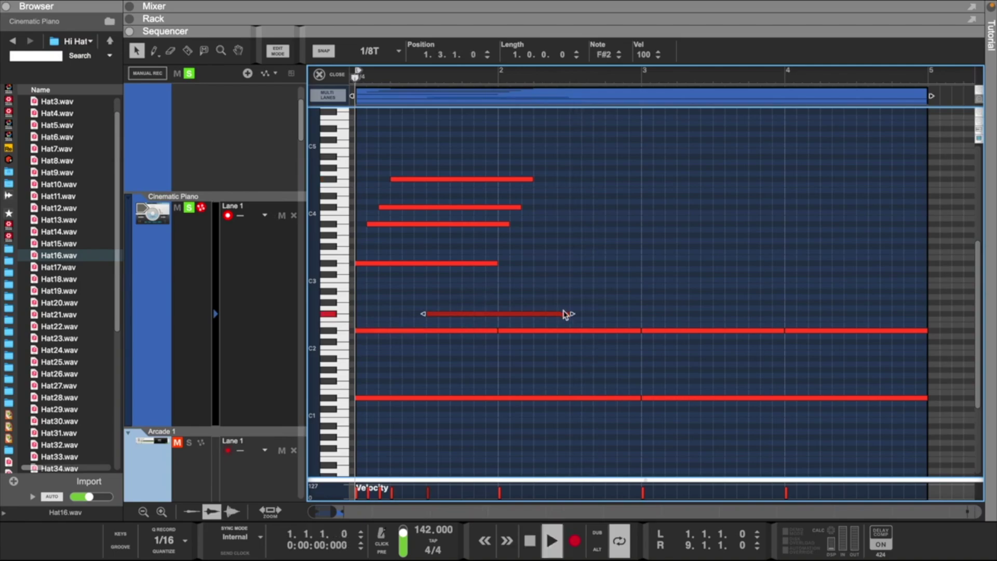
key("space")
left_click_drag(566, 314, 503, 318)
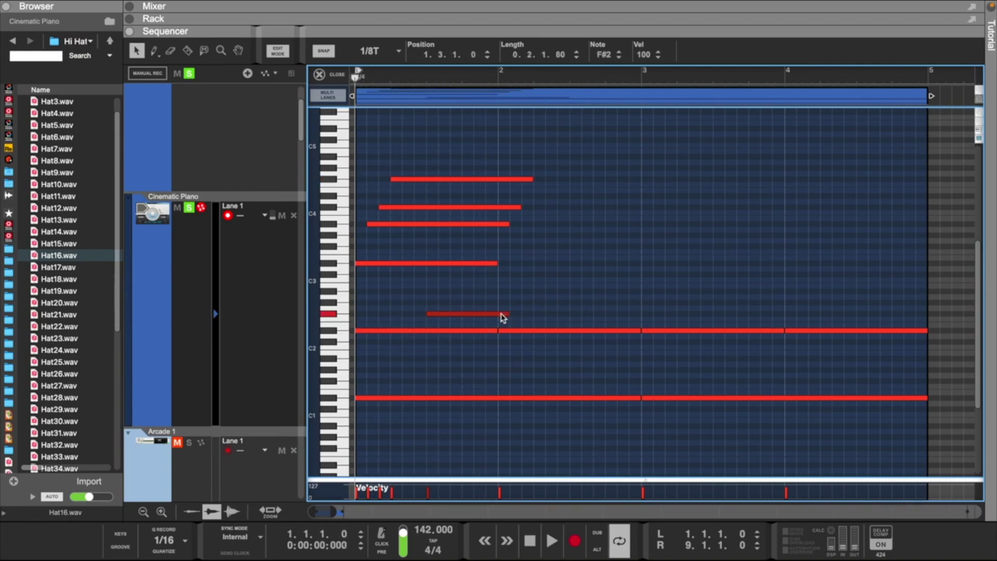
left_click_drag(459, 136, 471, 268)
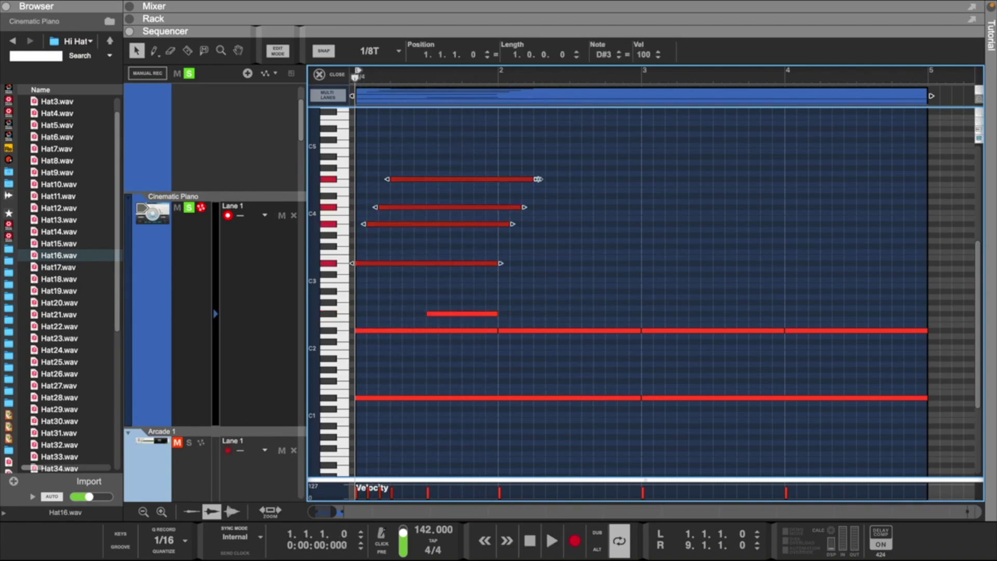
key("space")
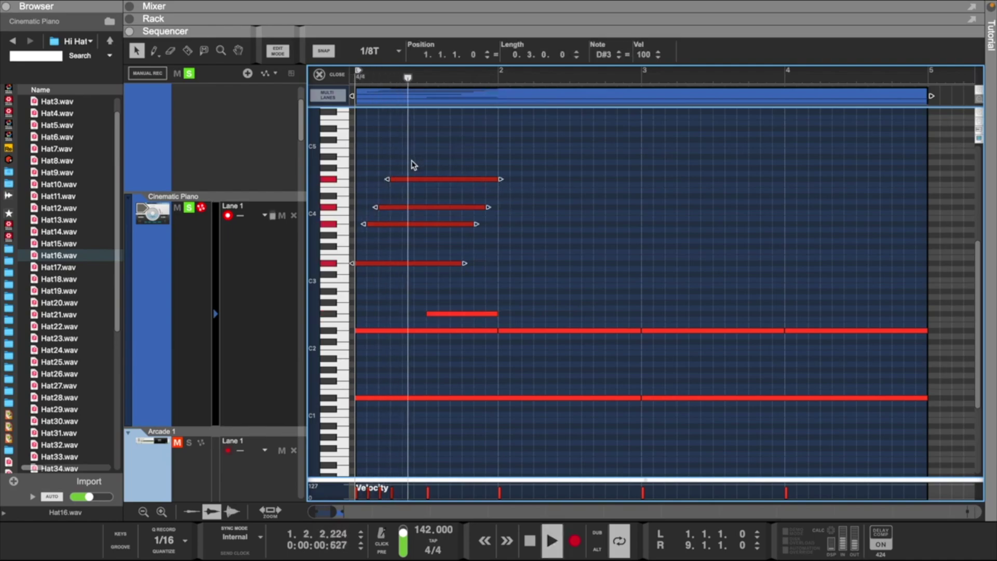
Duplicate the first bar's staggered notes and F#2 into bar 2, lowering the copied F#2 to F2
left_click_drag(412, 160, 468, 316)
key("ctrl+d")
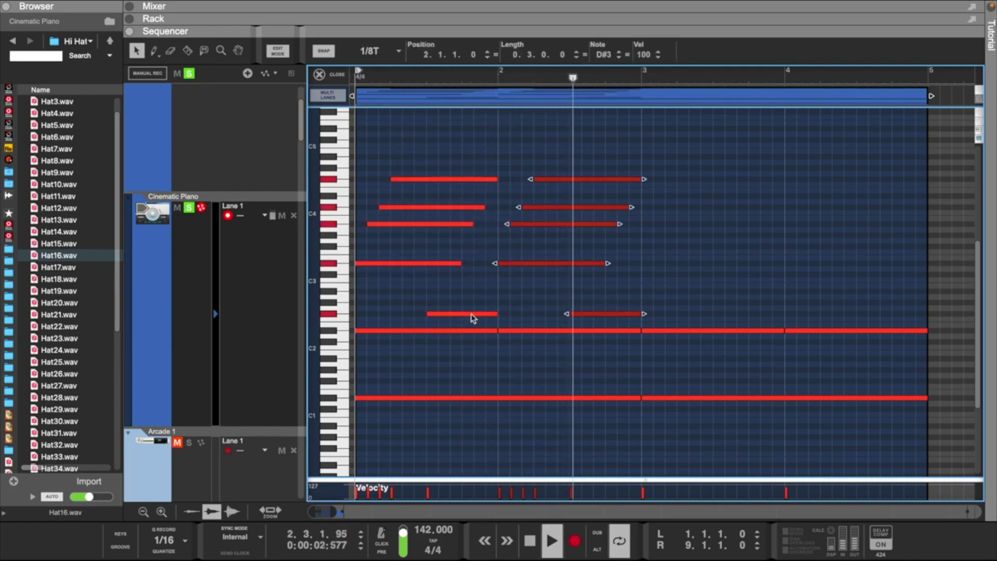
key("space")
left_click(597, 320)
left_click_drag(596, 317, 594, 323)
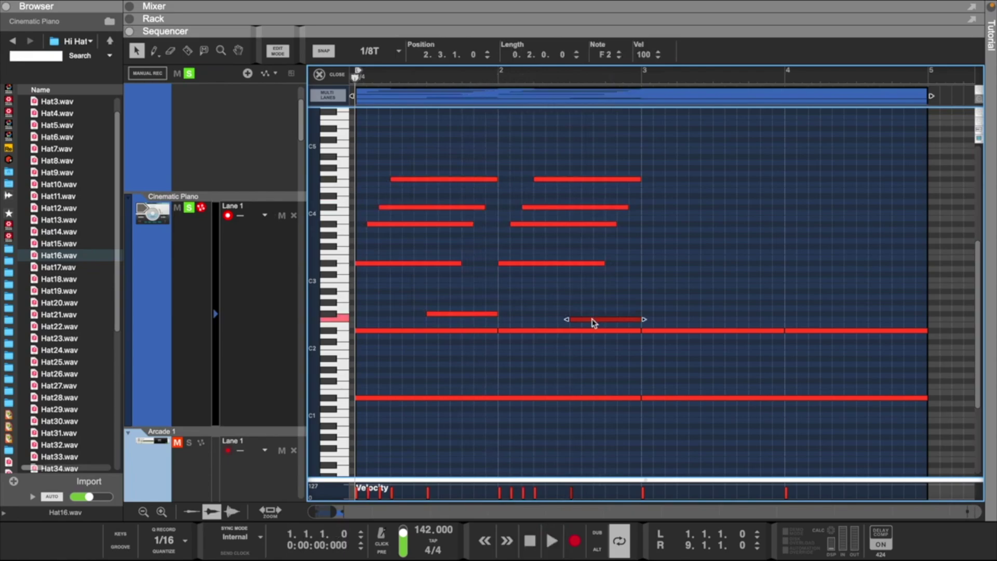
key("space")
Duplicate the melodic pattern of bars 1 and 2 into bars 3 and 4
left_click_drag(691, 160, 430, 314)
key("ctrl+d")
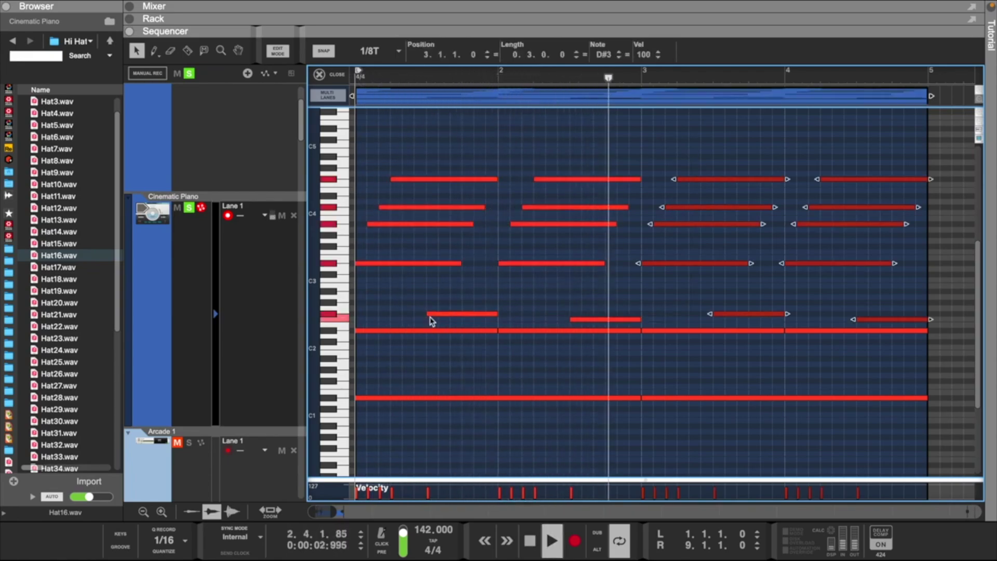
left_click(652, 244)
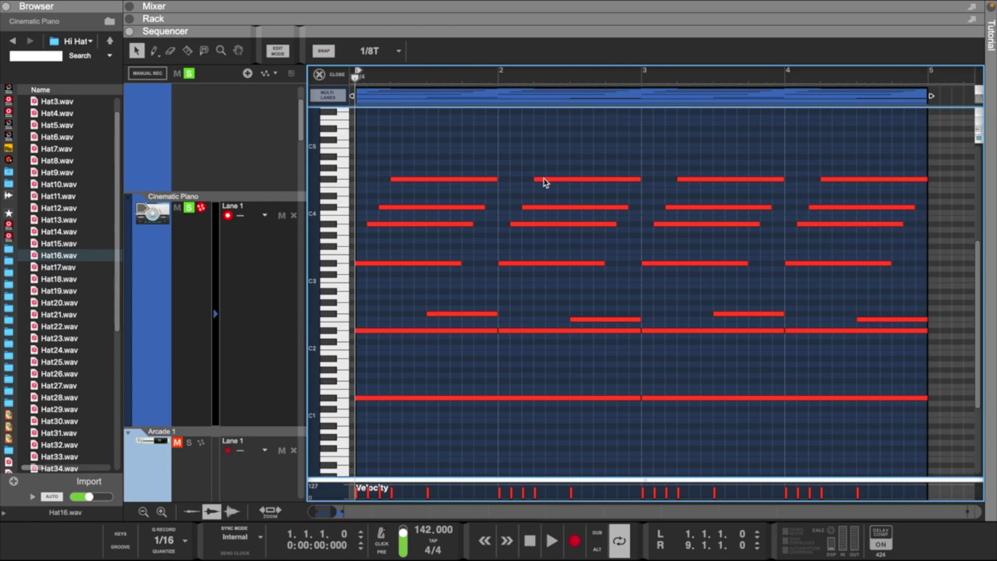
Lower the F#4 notes in bars 2 and 4 to F4 and play back the clip
left_click_drag(544, 182, 545, 186)
key("space")
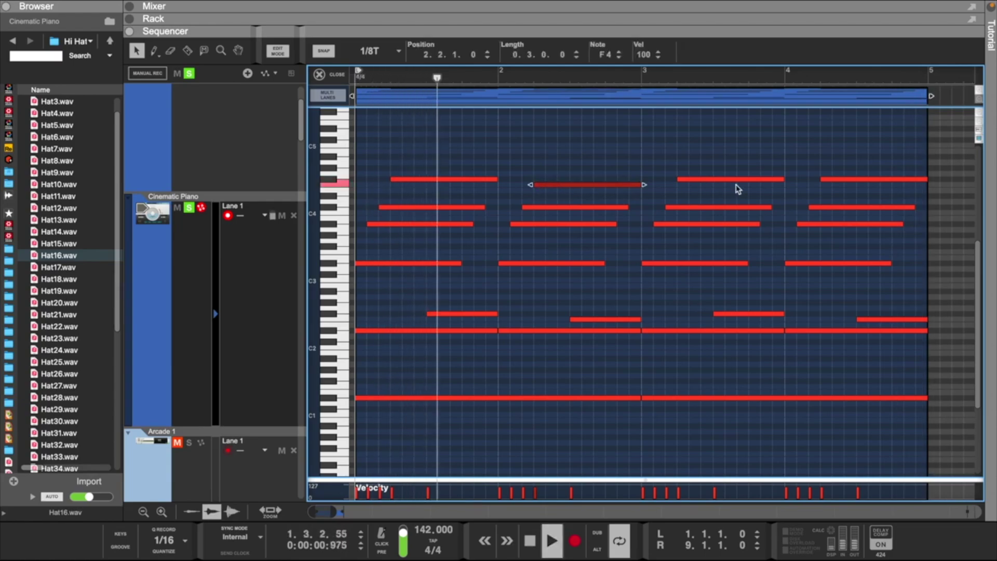
left_click_drag(827, 181, 828, 185)
key("space")
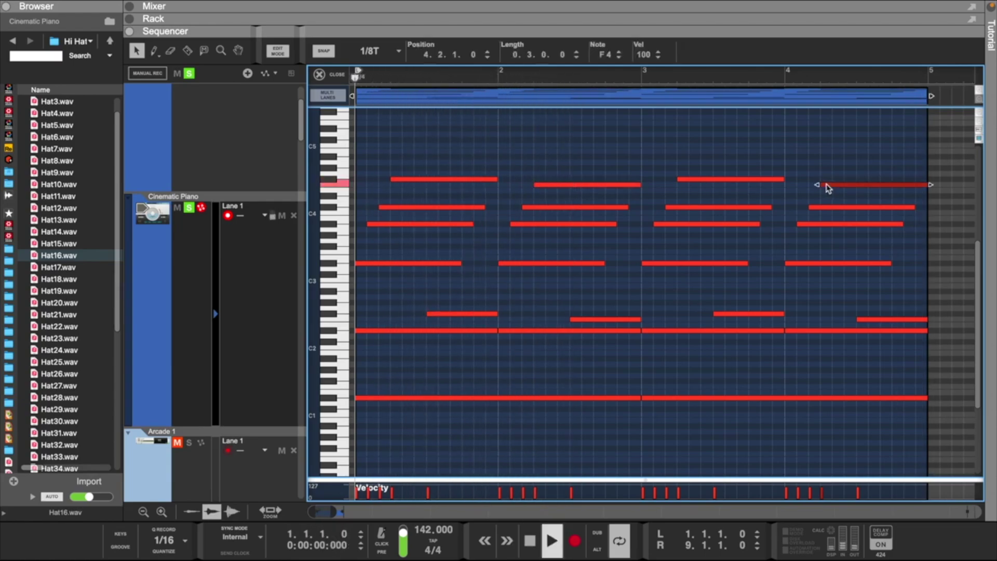
key("space")
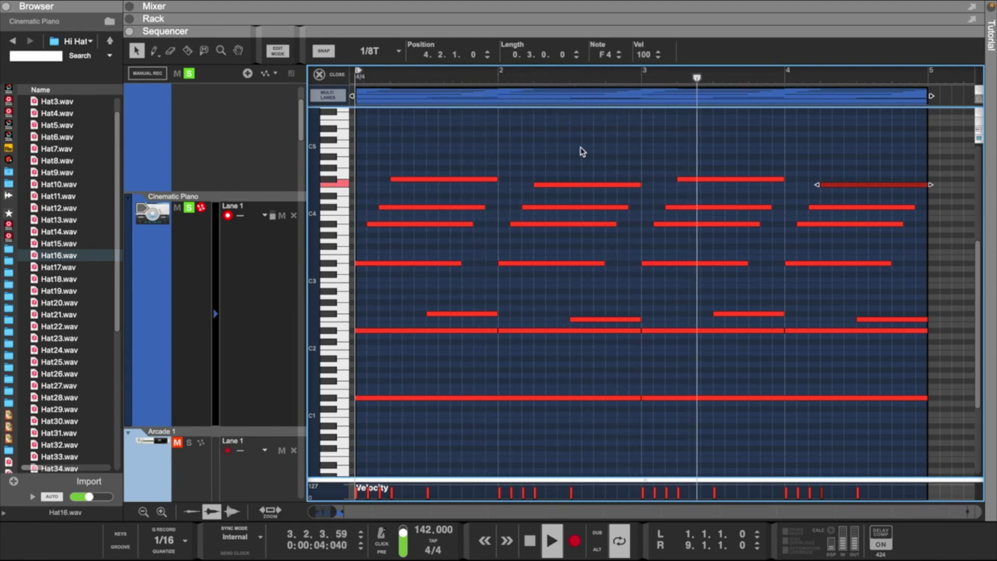
left_click(791, 276)
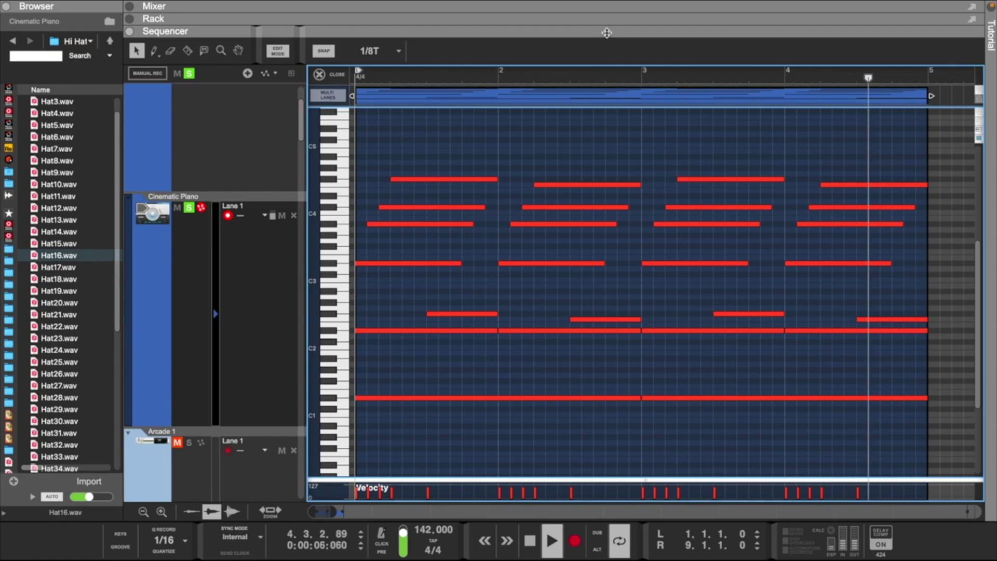
Shorten all four C#4 notes to a length of 0.0.2.160 during playback
key("space")
key("space")
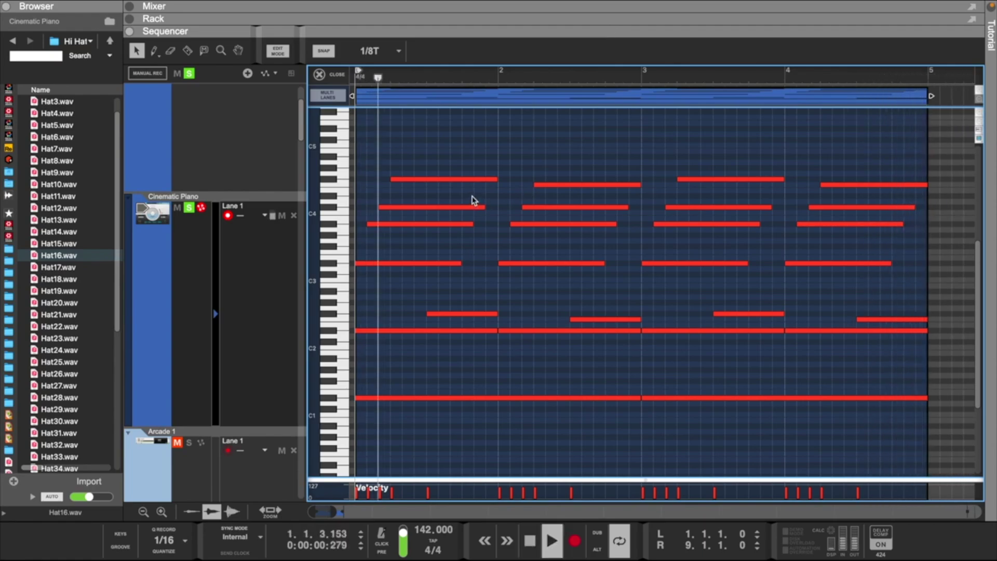
left_click_drag(473, 196, 830, 216)
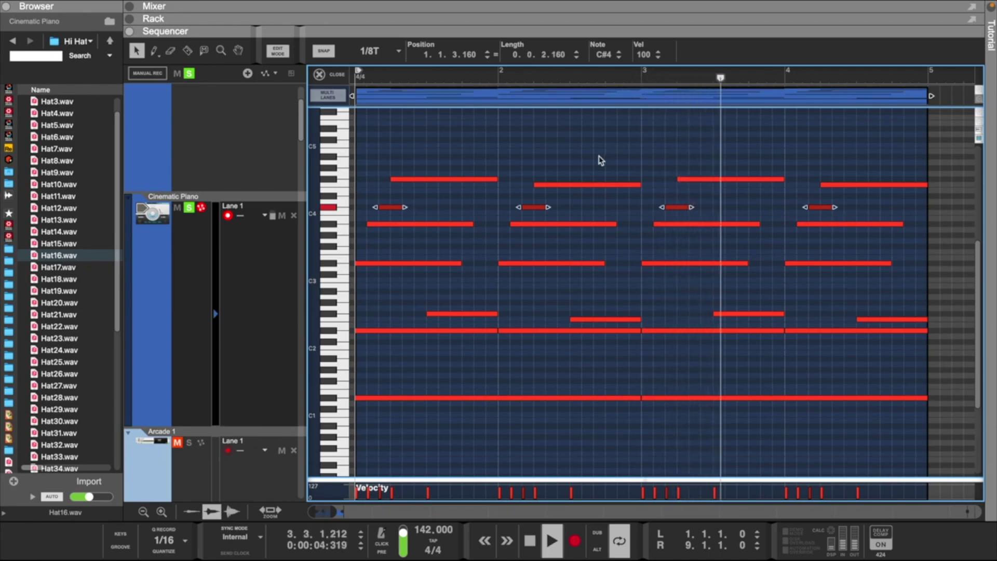
key("space")
Set the loop's right locator to bar 5 and play the four-bar loop
left_click_drag(341, 512, 353, 513)
left_click_drag(877, 72, 618, 71)
key("space")
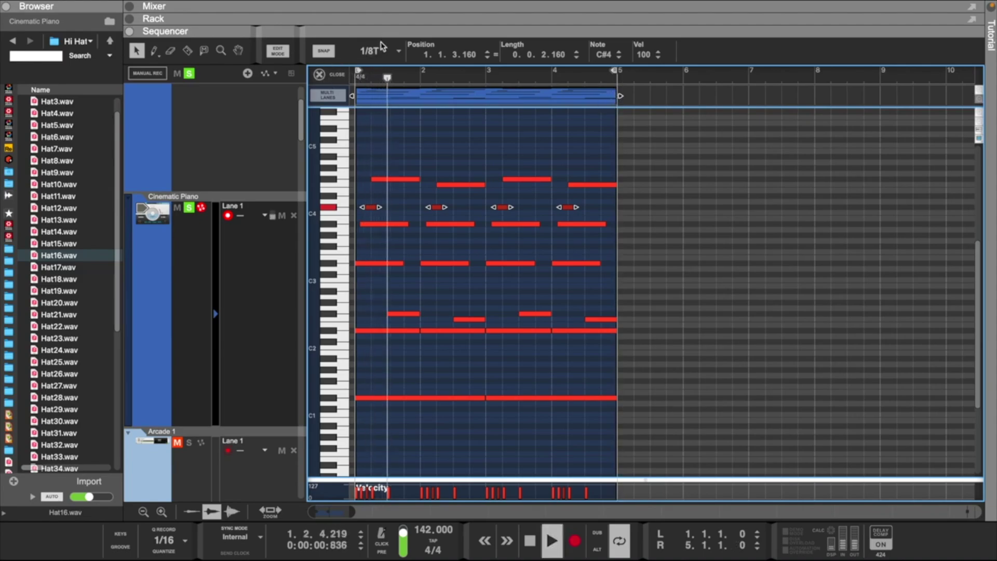
Show the rack above the sequencer and examine the Cinematic Piano's insert effects and notes while the loop plays
left_click_drag(392, 33, 382, 212)
left_click(165, 429)
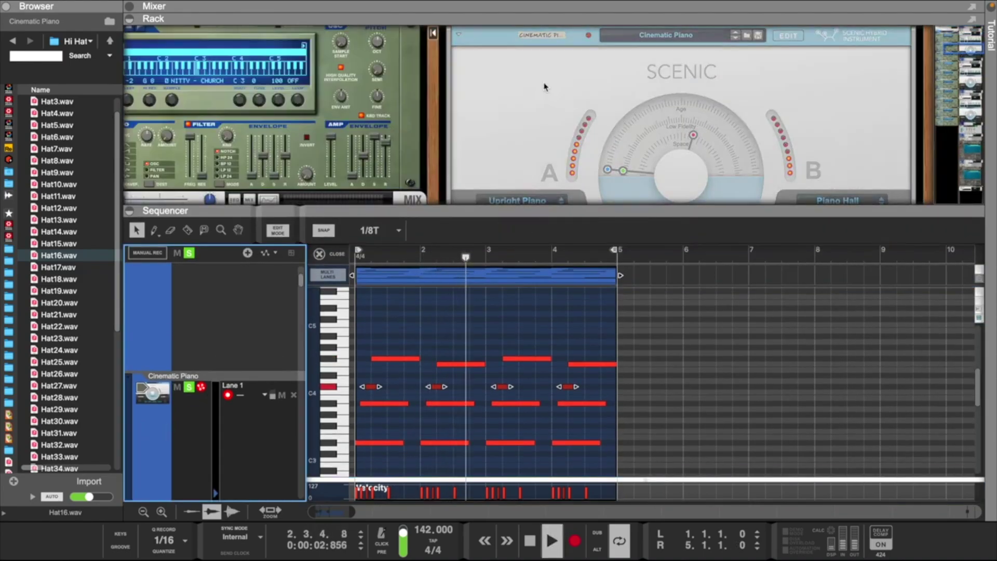
scroll(546, 86, "up", 5)
scroll(546, 85, "up", 6)
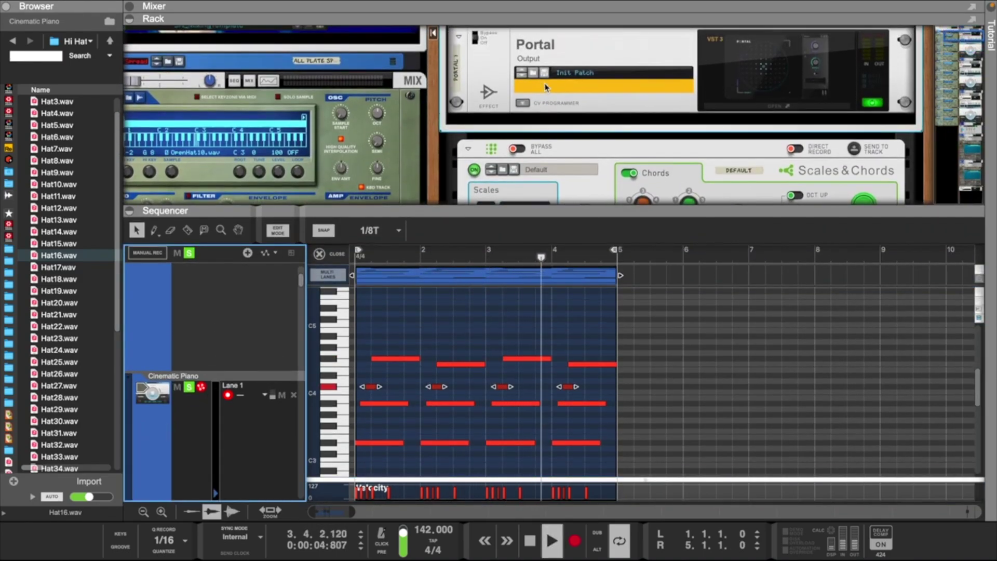
left_click(567, 53)
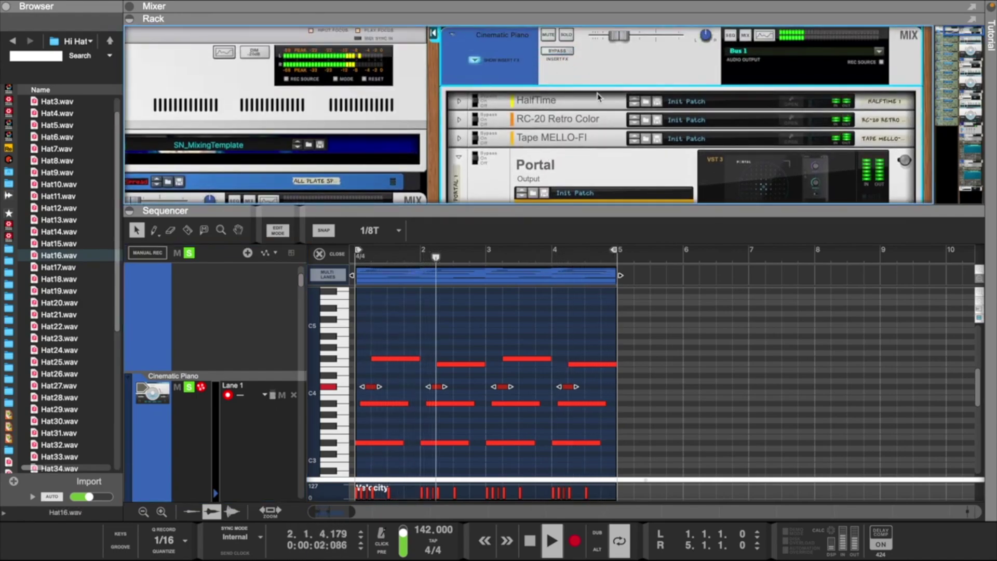
scroll(552, 131, "down", 2)
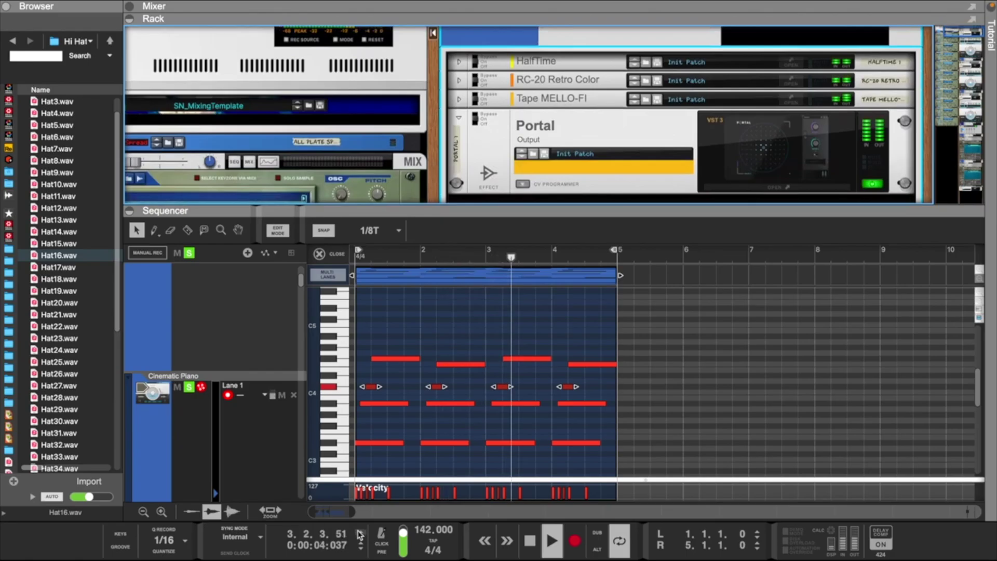
left_click_drag(353, 515, 340, 514)
left_click(506, 306)
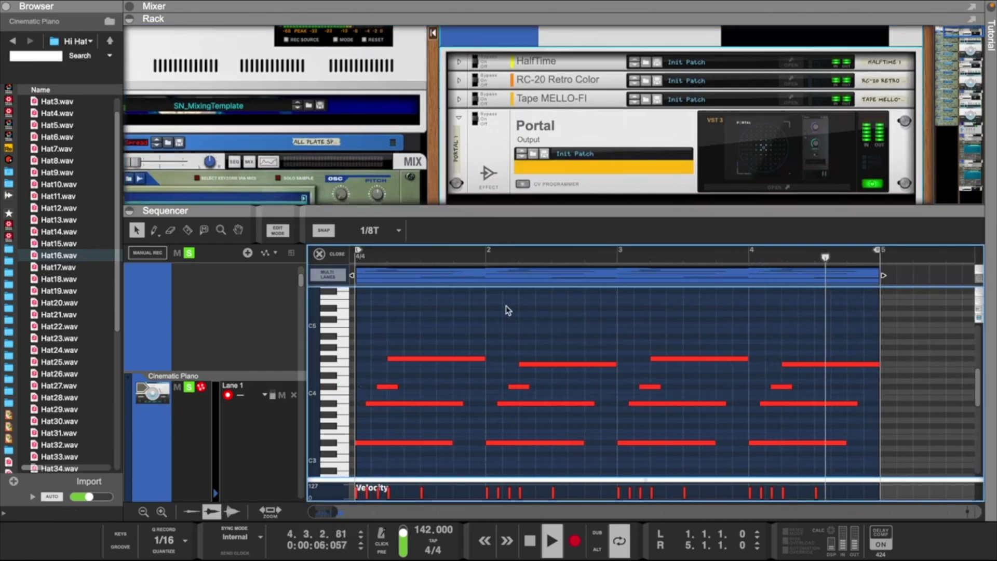
scroll(507, 306, "down", 3)
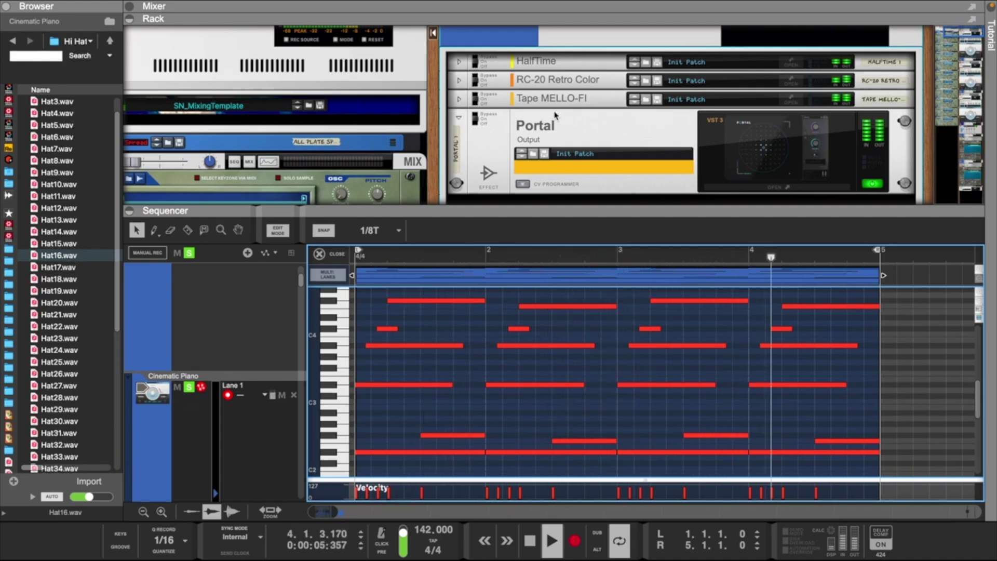
key("space")
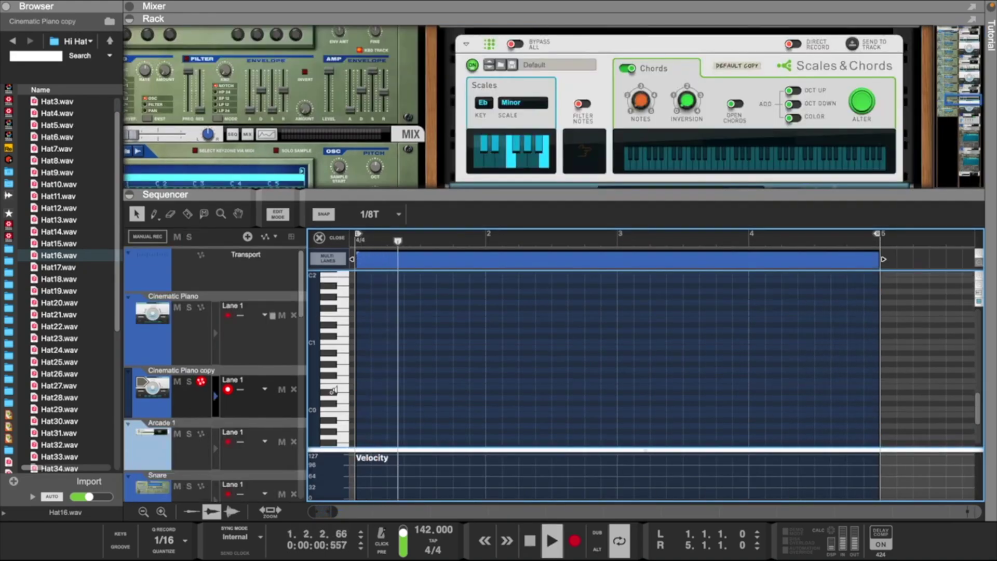
In the Cinematic Piano copy clip, draw a two-bar D#0 note, copy it up to D#1, and duplicate both at bar 3
left_click(339, 390)
left_click(362, 393)
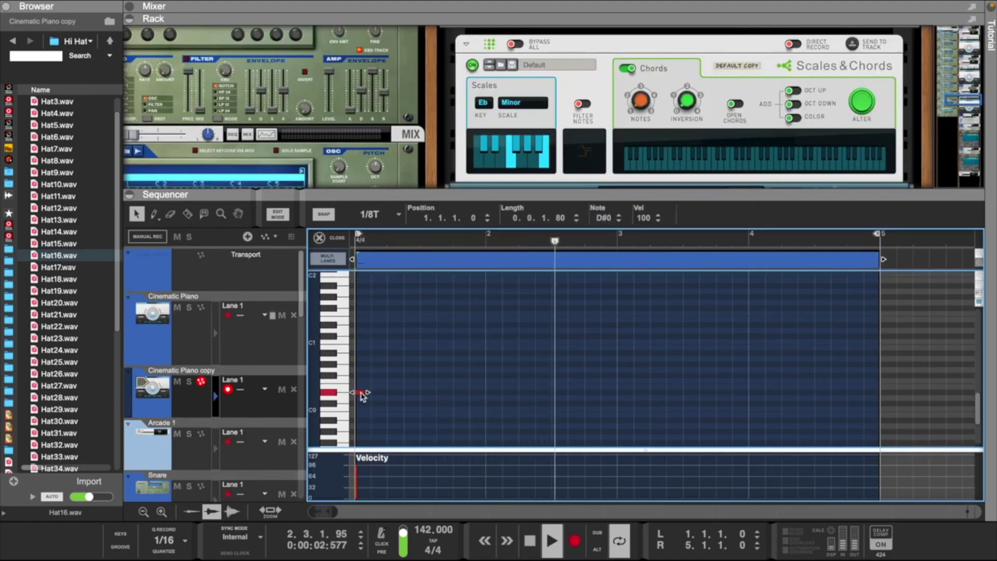
left_click_drag(369, 392, 613, 397)
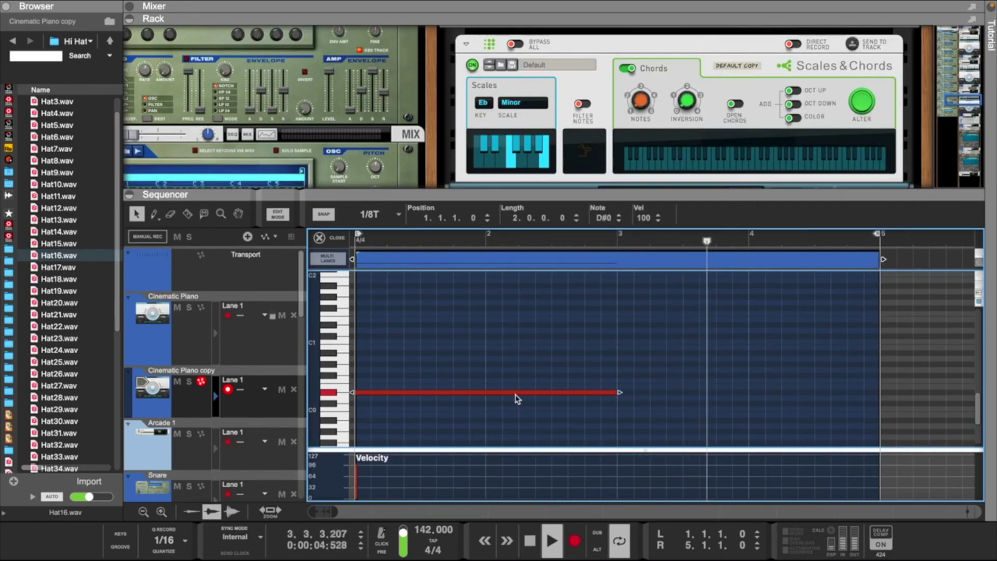
left_click_drag(515, 395, 509, 326)
left_click_drag(459, 300, 479, 449)
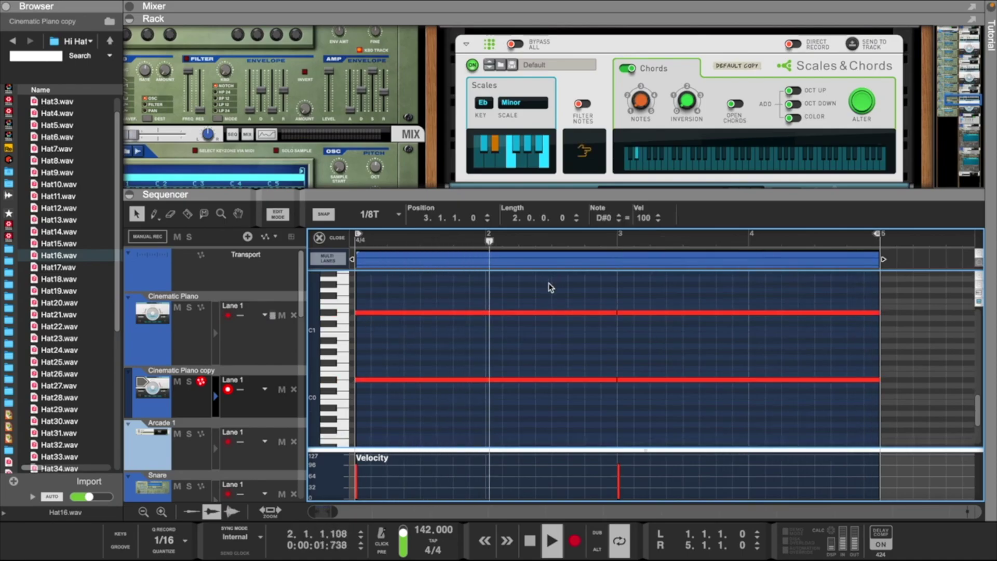
Set the velocity of all four bass notes in the Cinematic Piano copy clip to 107
left_click_drag(550, 285, 619, 385)
scroll(566, 349, "up", 2)
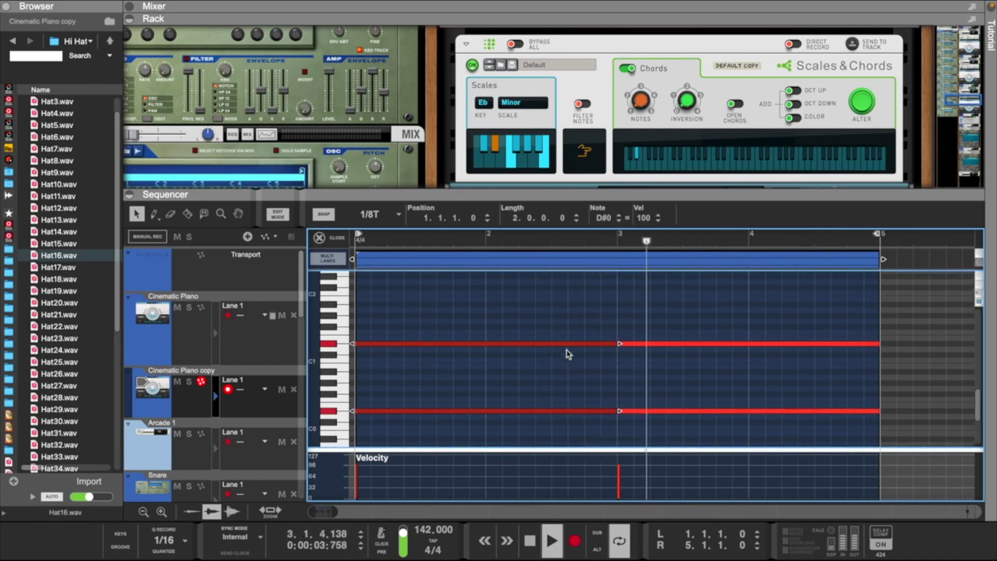
left_click_drag(526, 327, 719, 428)
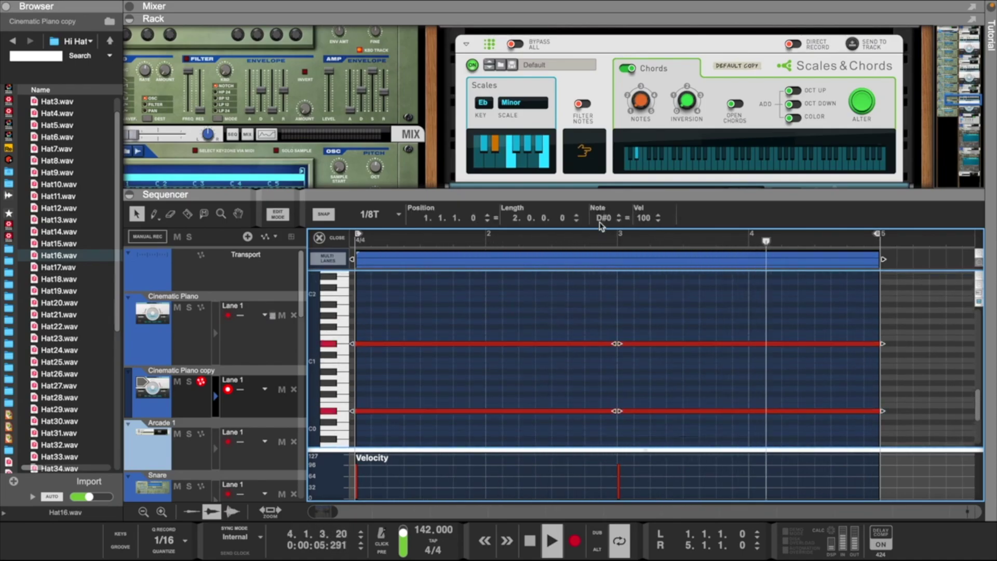
double_click(642, 218)
type("107")
key("Return")
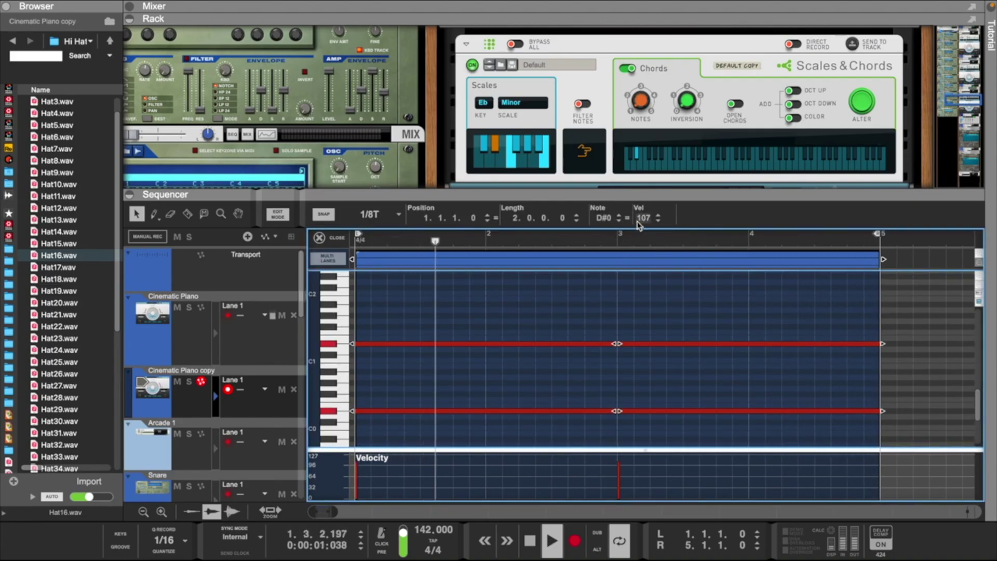
left_click(488, 383)
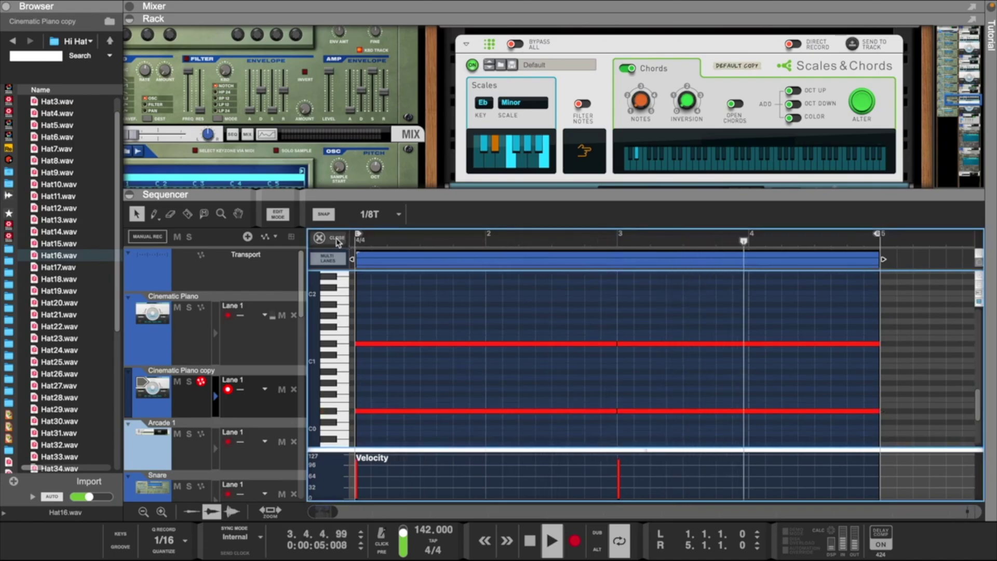
Open the Spectrum EQ for the Cinematic Piano copy channel, adjust its high-pass cutoff and lower its low-pass cutoff
scroll(571, 91, "up", 8)
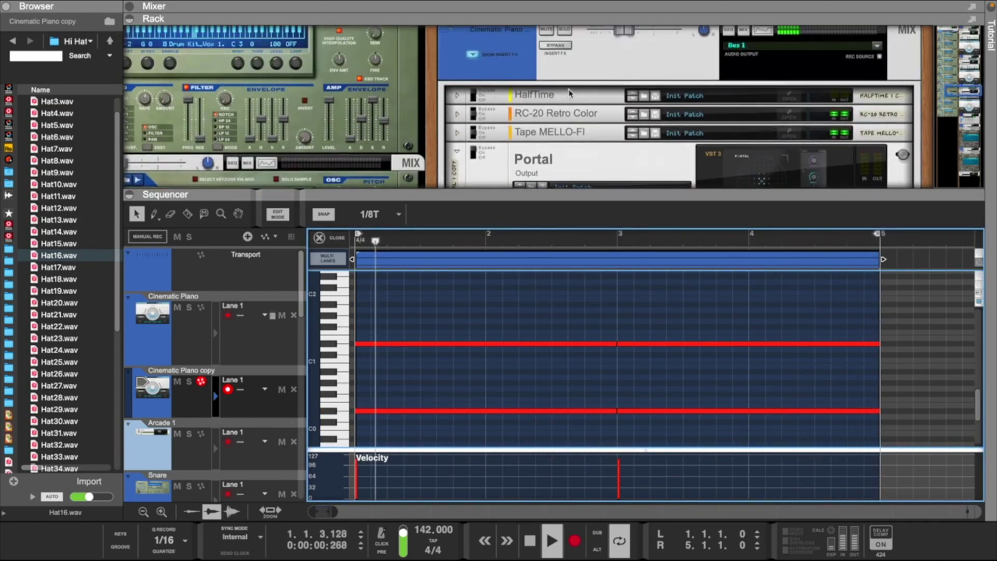
left_click(764, 34)
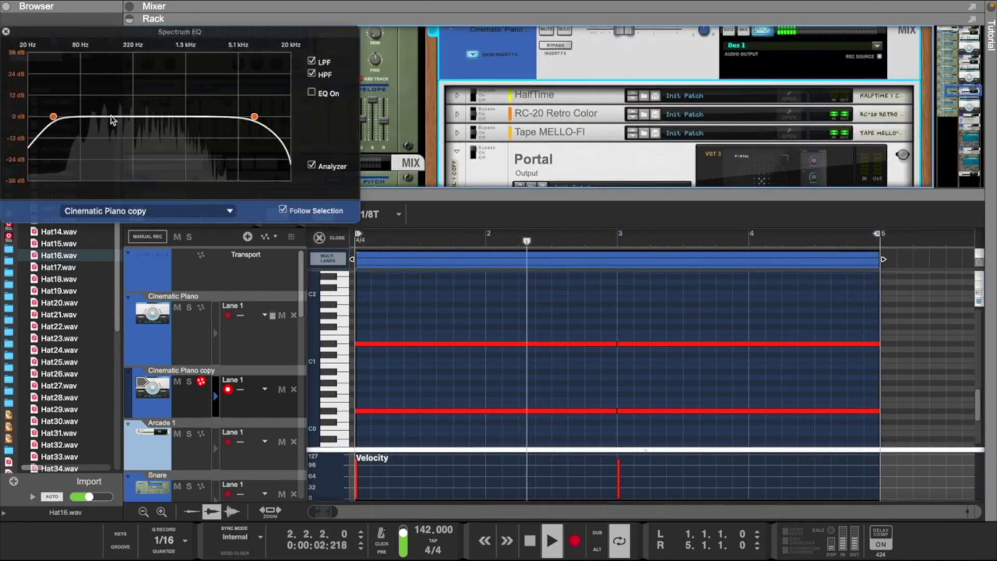
left_click_drag(41, 116, 37, 118)
left_click_drag(255, 117, 218, 119)
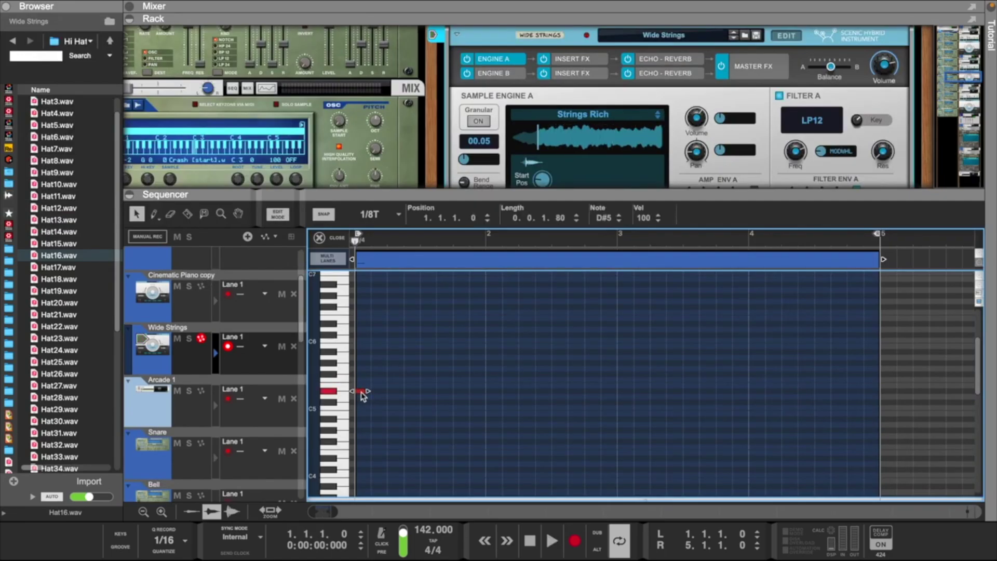
Set the Wide Strings clip's snap to 1/8 and replace its short note with stacked eighth notes D#5 and F5 at bar 1
left_click(382, 221)
left_click(378, 267)
key("Delete")
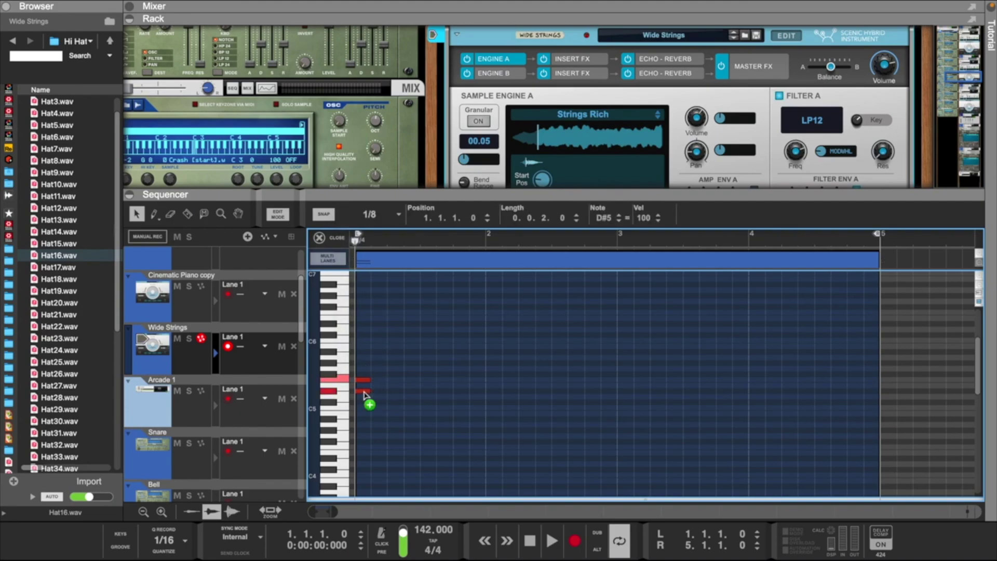
Copy the Wide Strings note pair onto every beat through bar 2, raising bar 2's upper notes to F#5 and then A#5
key("space")
left_click_drag(396, 394, 462, 393)
left_click(483, 391)
left_click(465, 391)
left_click_drag(462, 392, 594, 390)
left_click(496, 386)
key("space")
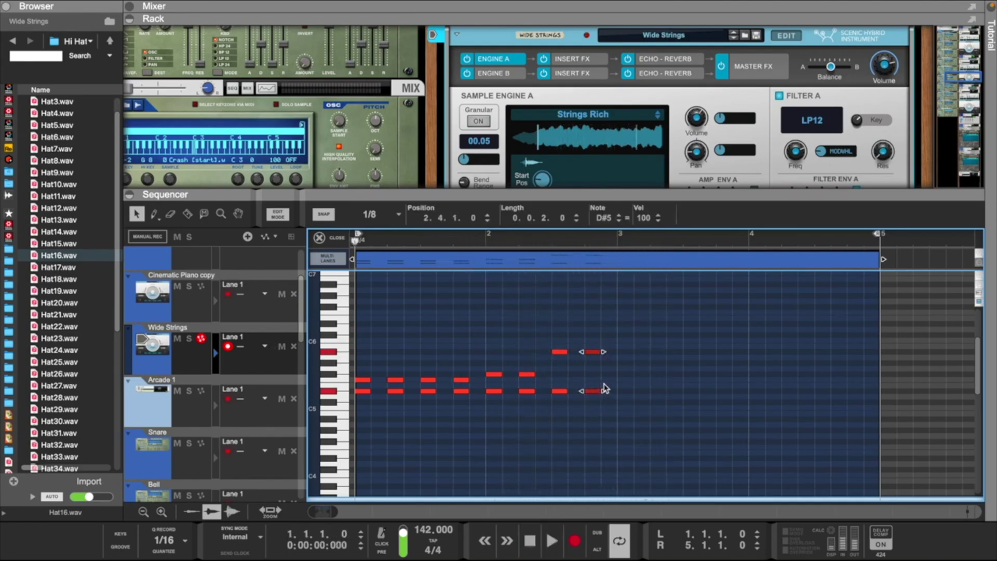
Duplicate the two-bar Wide Strings pattern and align the copy with the start of bar 3
left_click_drag(627, 334, 288, 436)
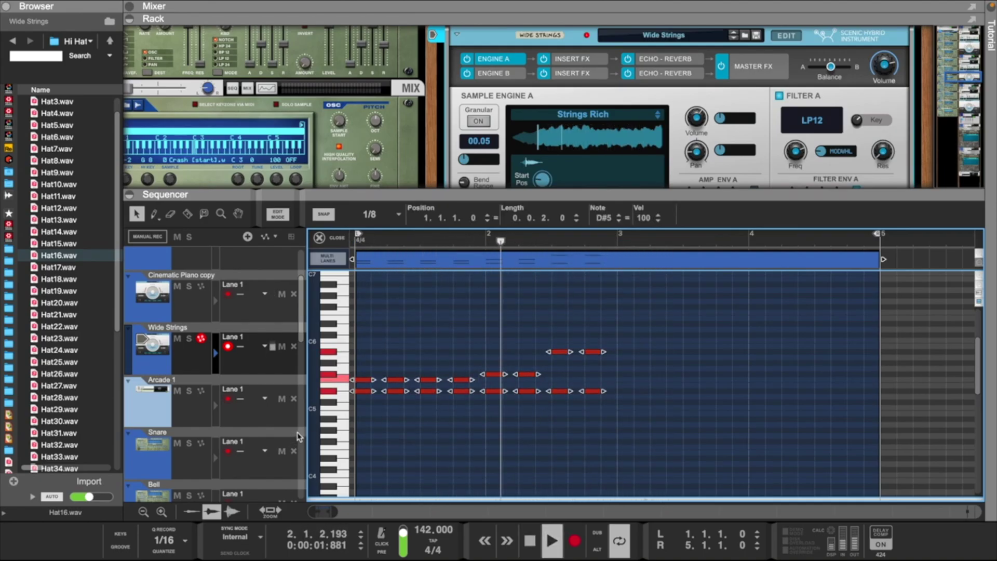
key("super+d")
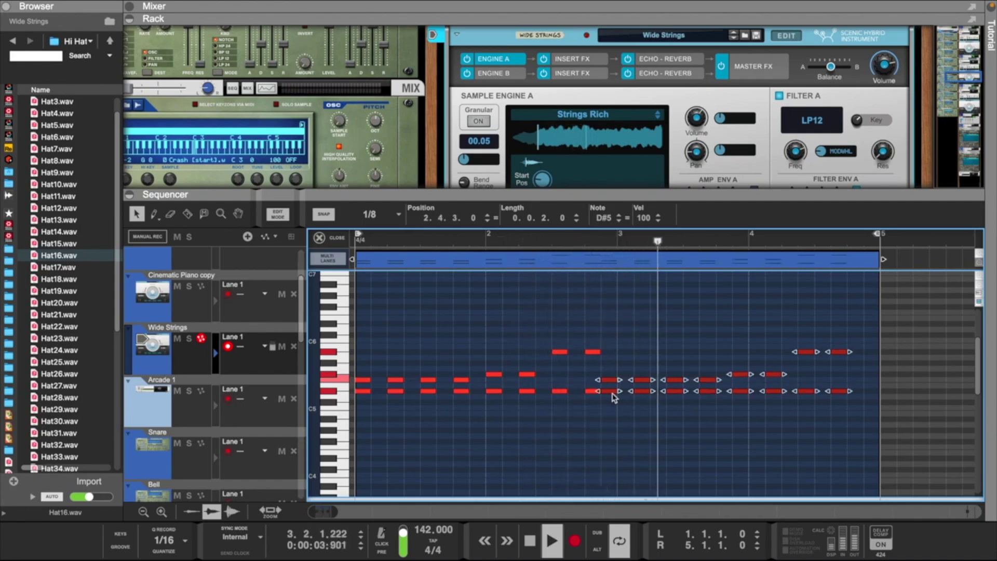
left_click_drag(615, 393, 624, 396)
left_click(627, 446)
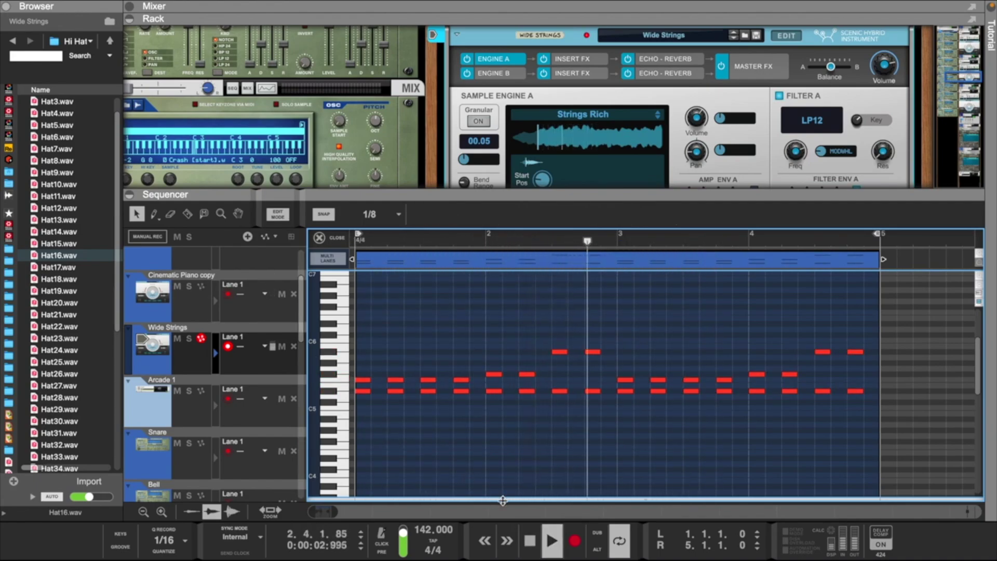
Show the velocity lane of the Wide Strings clip and raise the upper note at 3.4.1 to G#5
left_click_drag(495, 500, 488, 438)
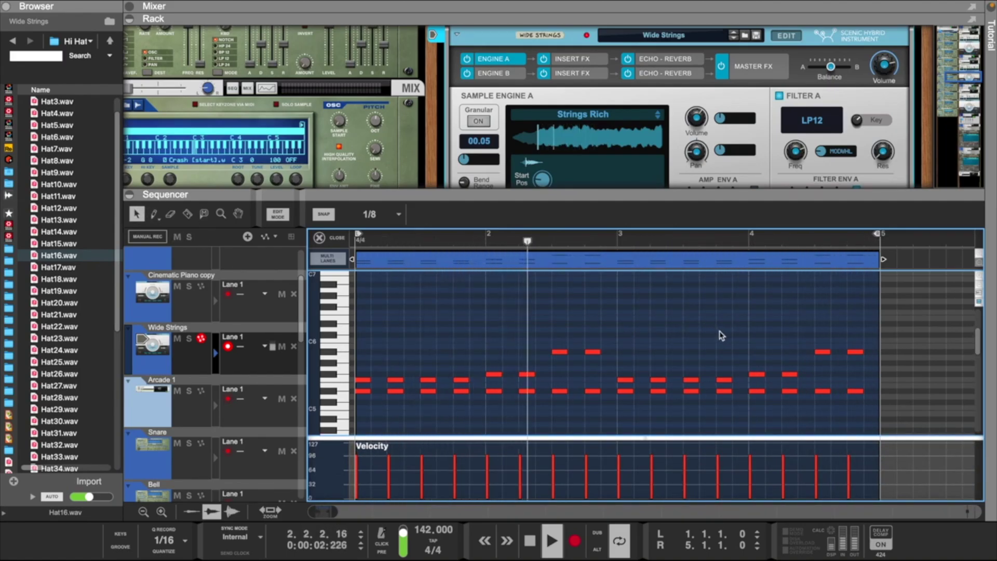
key("space")
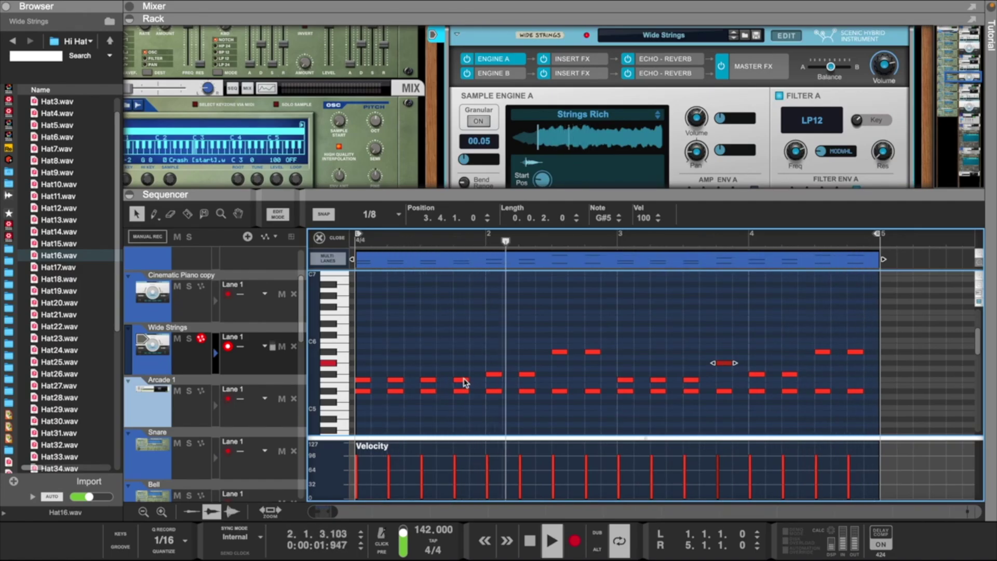
left_click(489, 342)
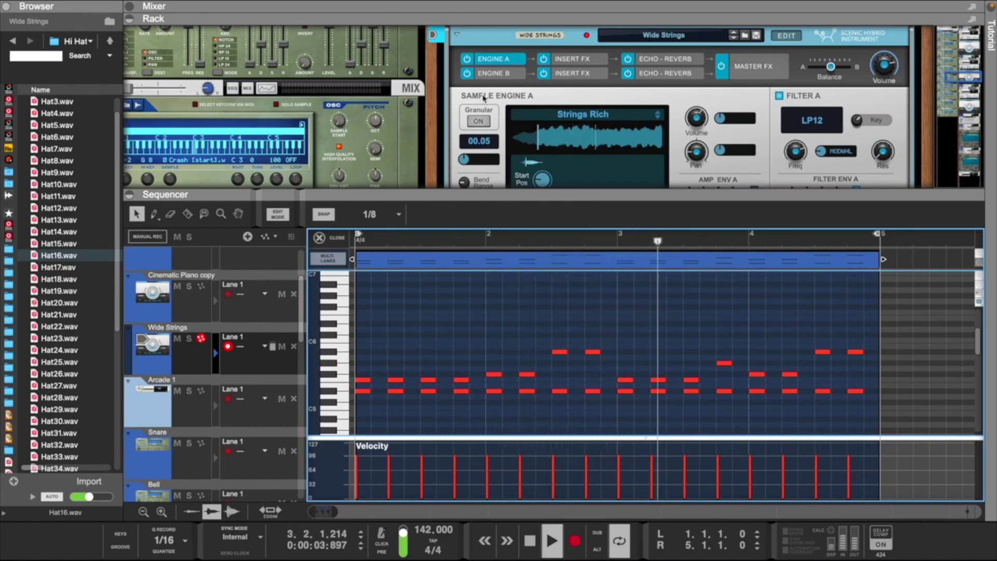
Open the HalfTime insert on the Wide Strings channel, set its Mix to 51% and close the plugin window
scroll(641, 71, "up", 5)
scroll(641, 71, "down", 5)
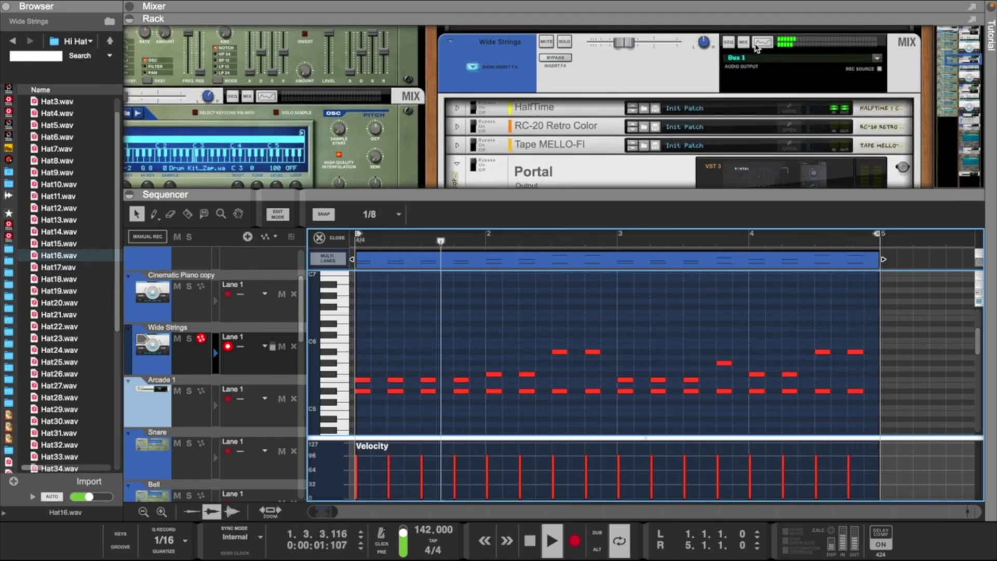
left_click(793, 108)
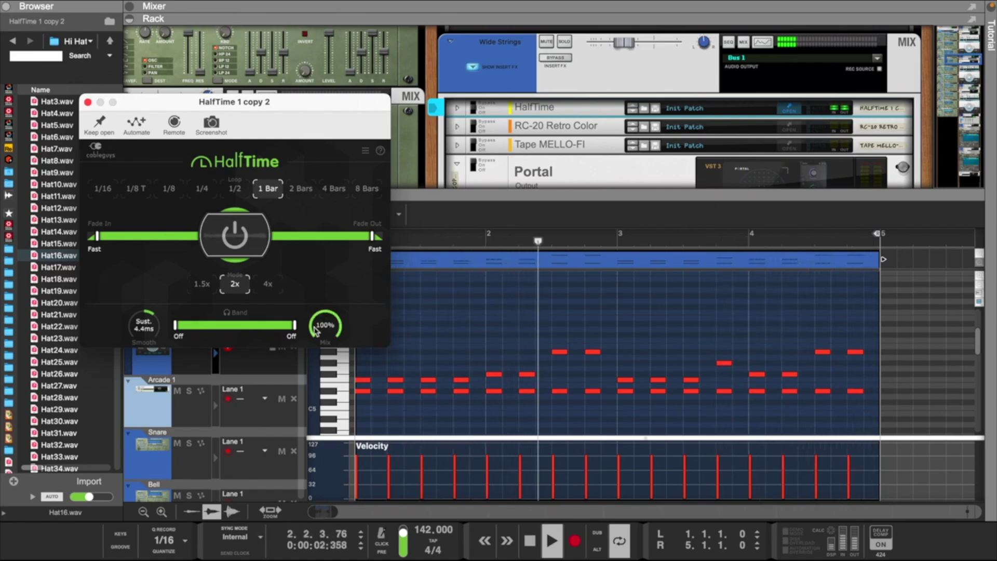
left_click_drag(325, 326, 325, 359)
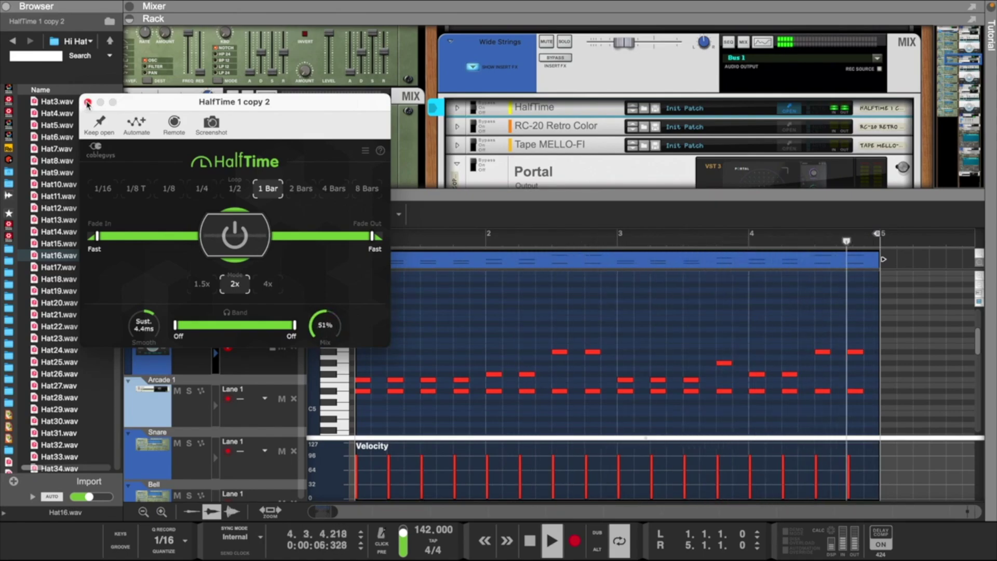
left_click(88, 102)
Draw a continuous row of C3 eighth notes across all four bars of the HiHat clip and undo the stray D#3 note
left_click_drag(363, 382, 920, 372)
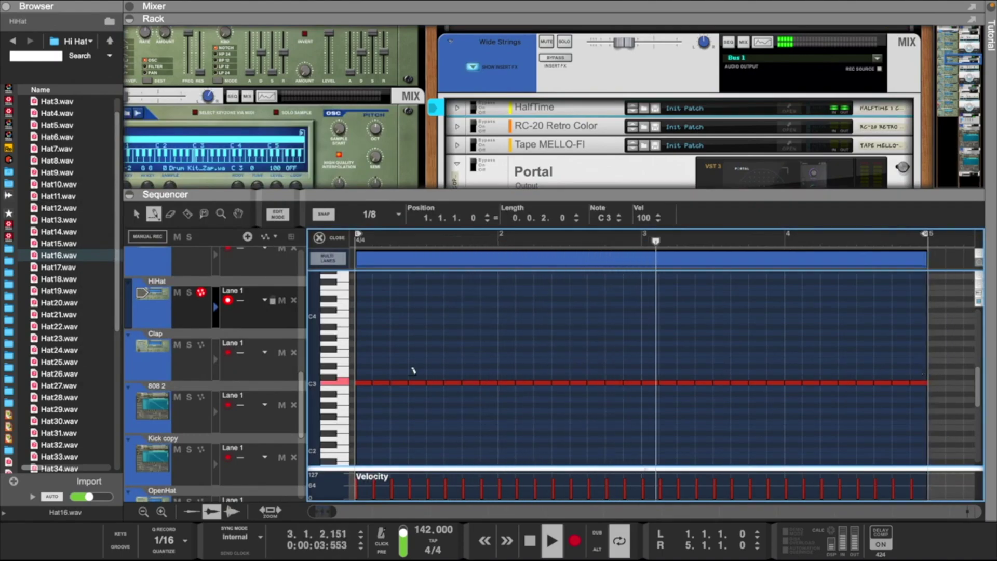
left_click(363, 364)
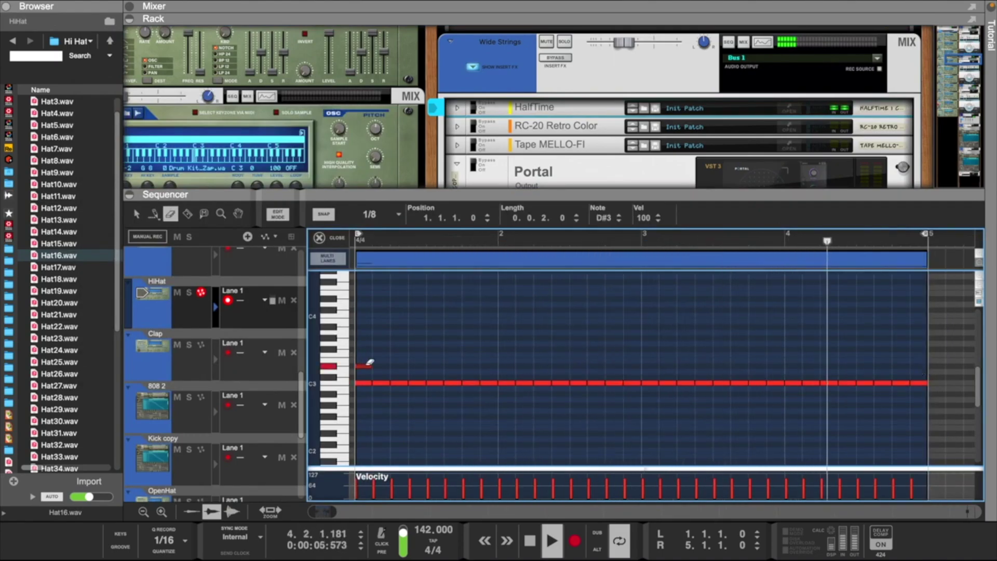
key("super+z")
key("q")
Set the snap to 1/32, shorten the first hi-hat note to 1/32 and copy it into a four-note roll
left_click(364, 383)
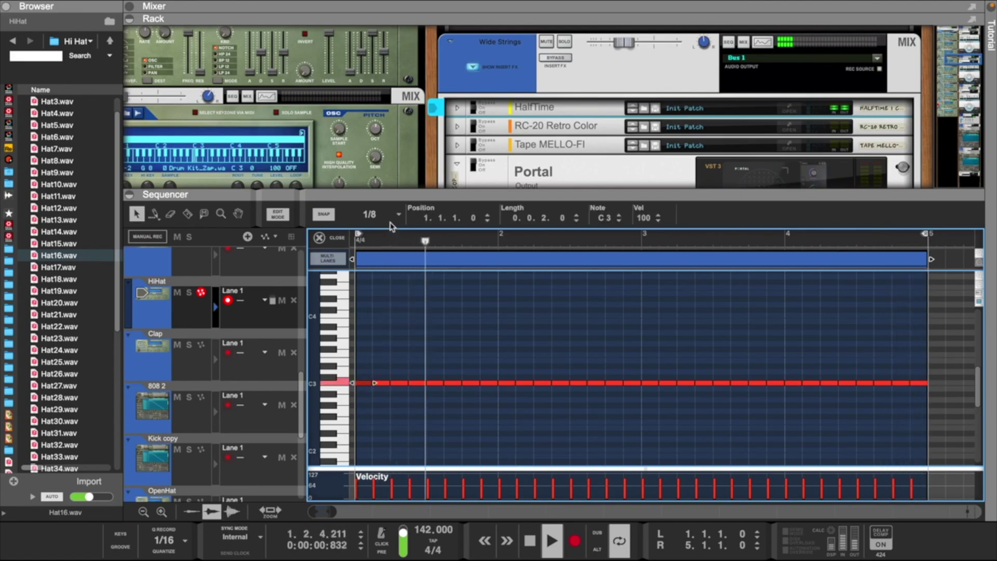
left_click(384, 214)
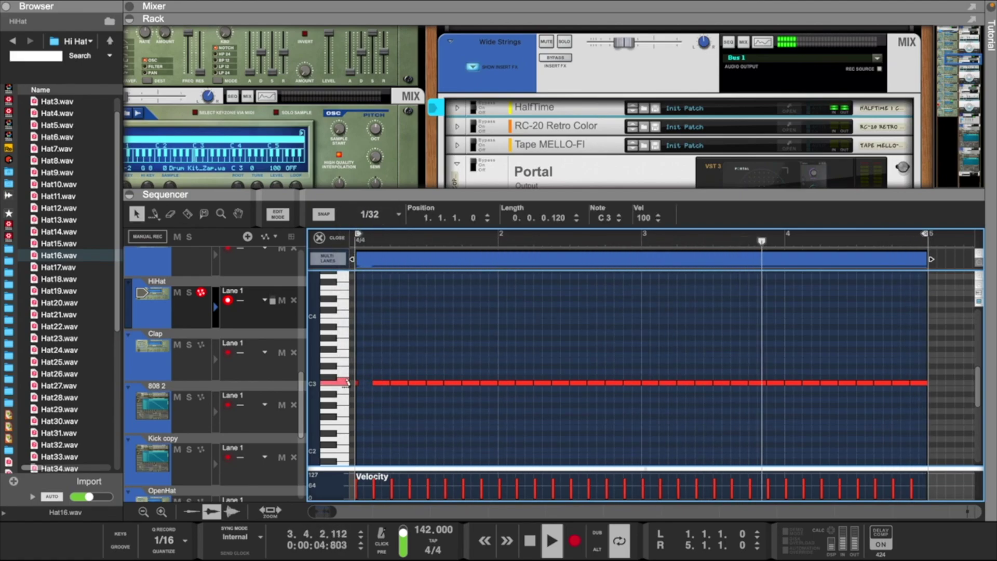
left_click_drag(358, 383, 365, 383)
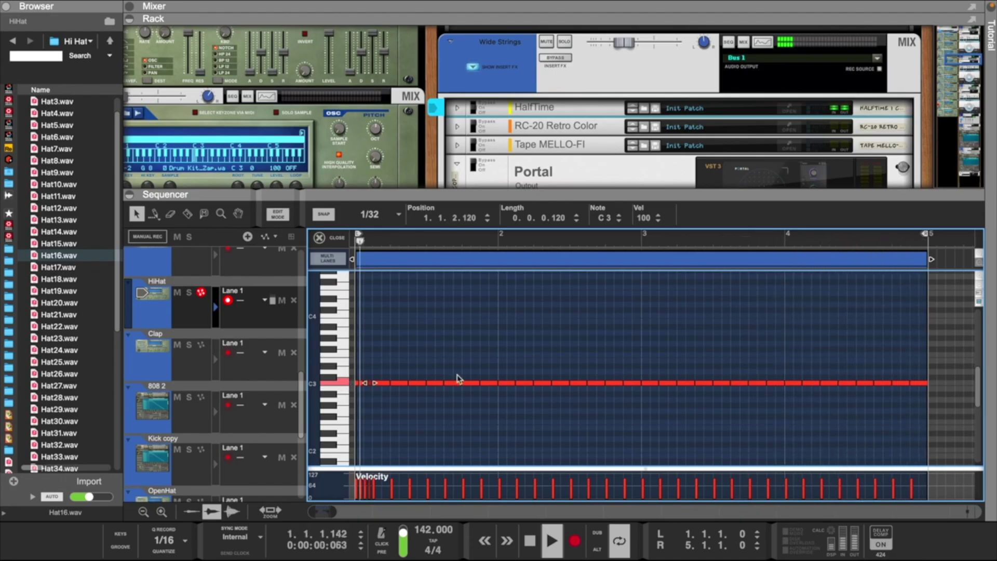
Split the eighth-note hi-hat at the start of bar 2 into two sixteenth notes
left_click(512, 384)
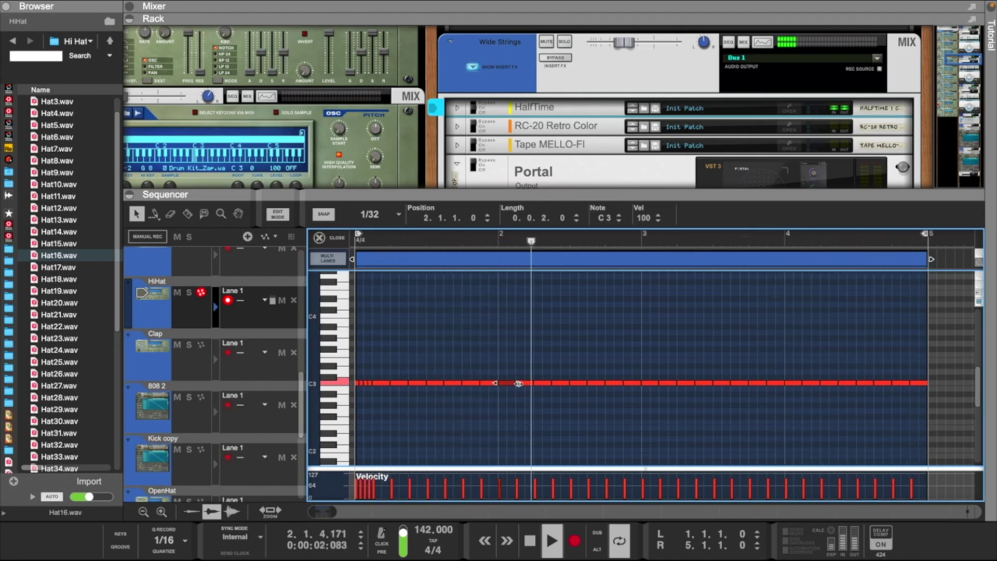
left_click(509, 384, "super")
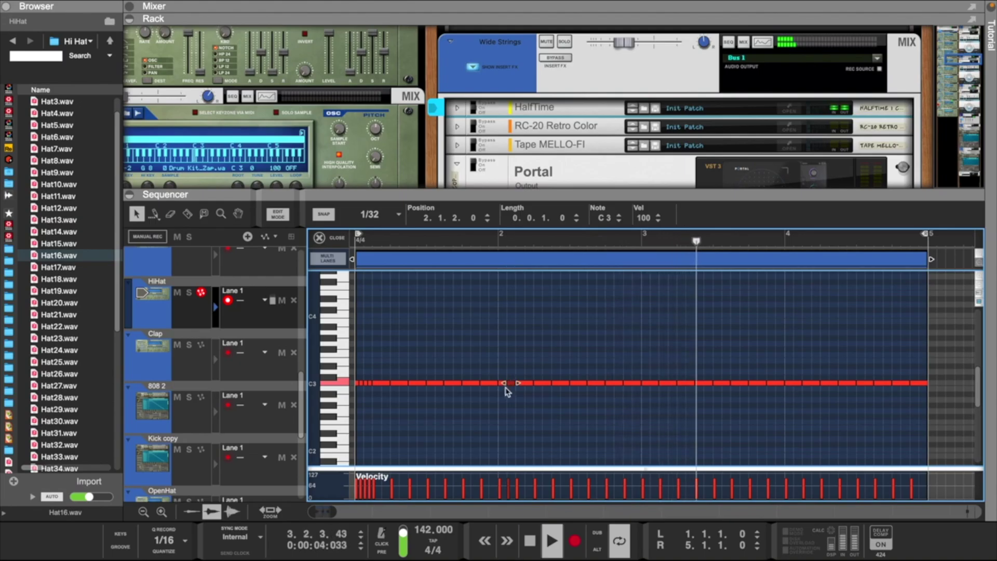
left_click(556, 282)
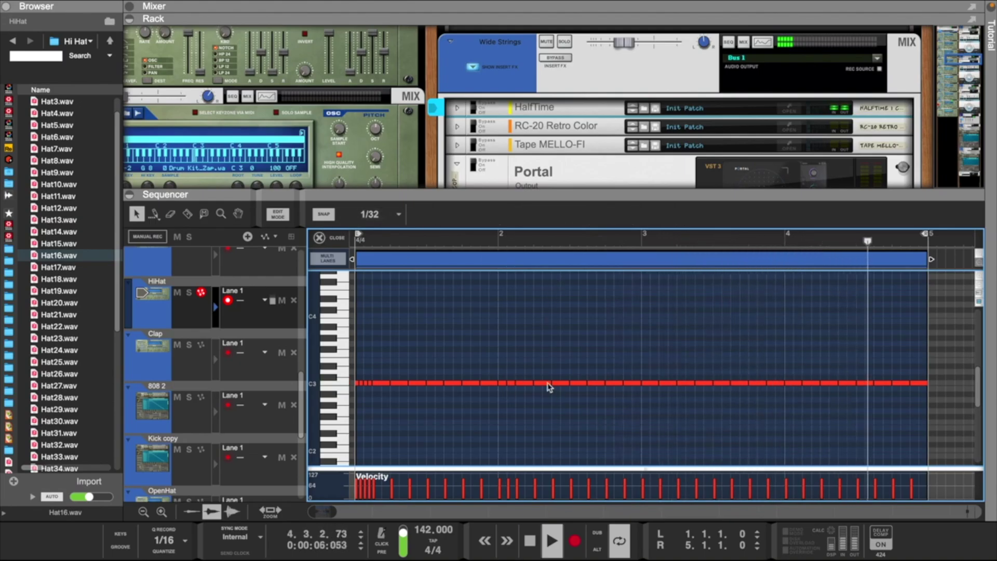
Delete the C3 hi-hat note at position 2.2.3
key("space")
key("space")
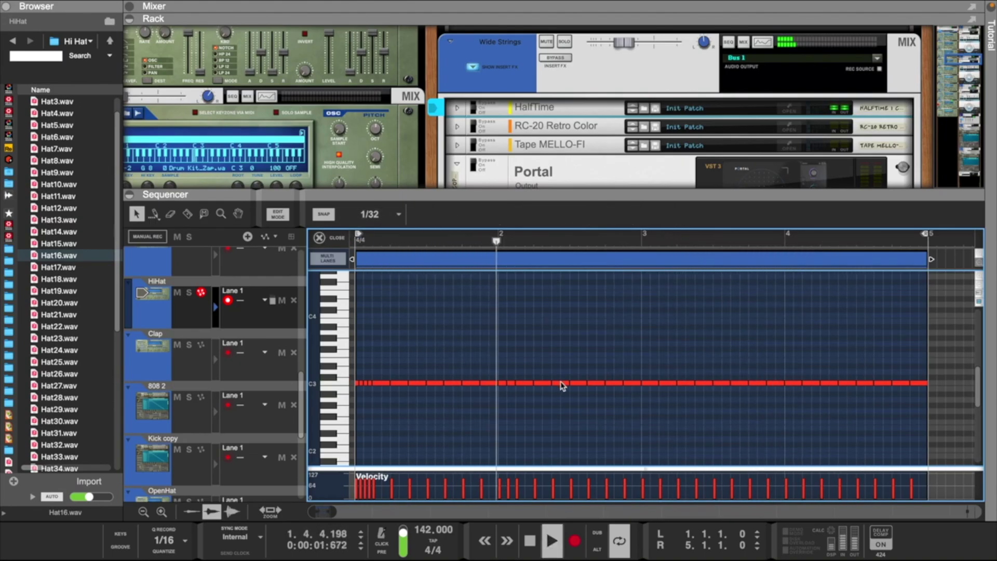
key("space")
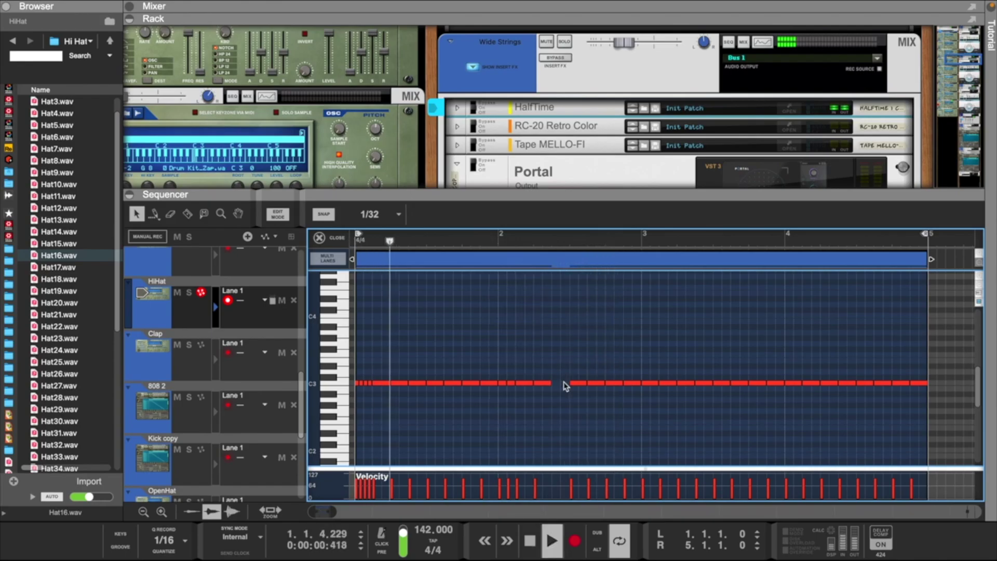
Set the snap to 1/64 and draw a descending hi-hat roll from E3 down to A#2 in the gap at 2.2.3
left_click(374, 214)
left_click(386, 347)
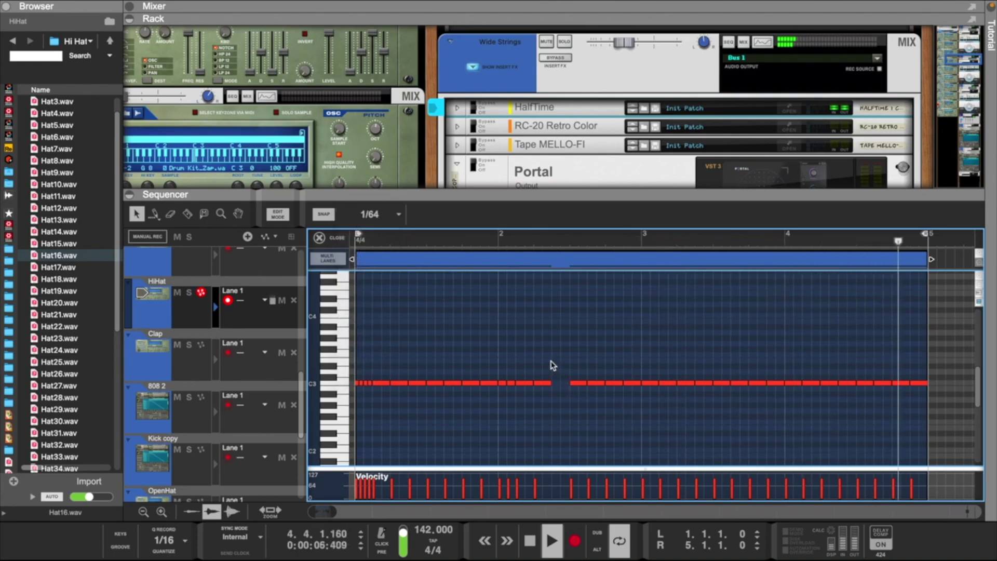
key("d")
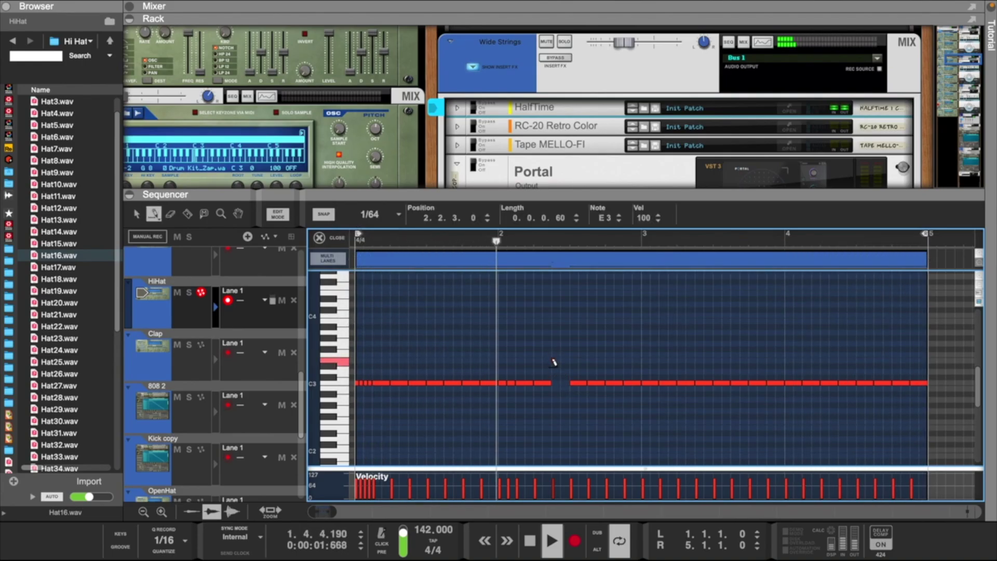
left_click(554, 362)
left_click(556, 367)
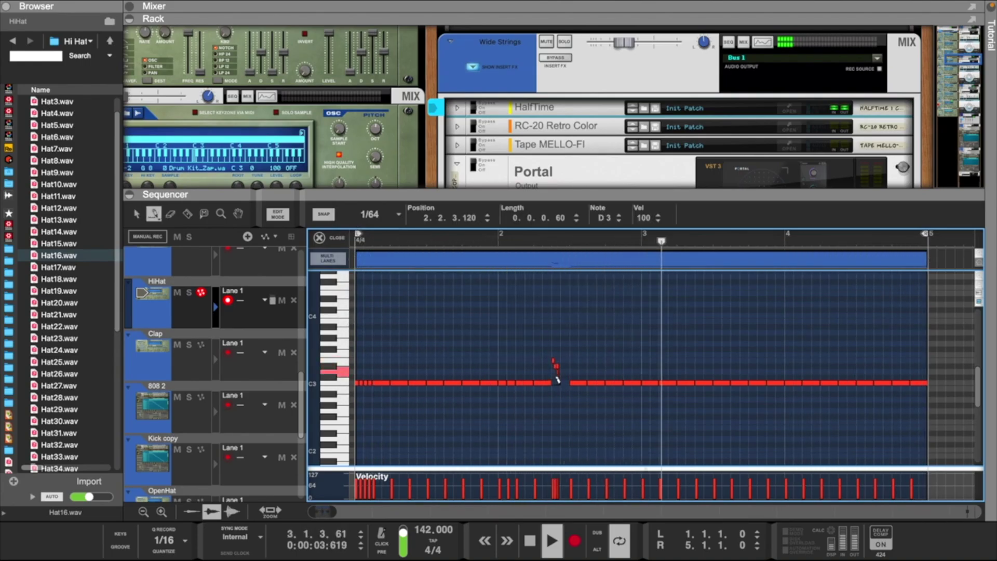
left_click(560, 383)
left_click(562, 394)
left_click(560, 377)
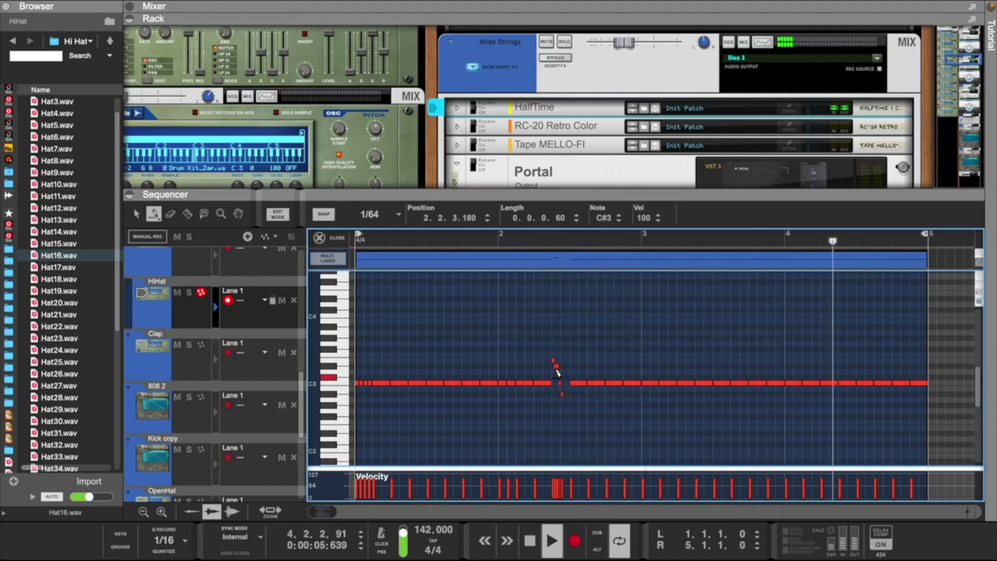
key("q")
Delete the C3 hi-hat note at position 2.4.1
left_click(581, 369)
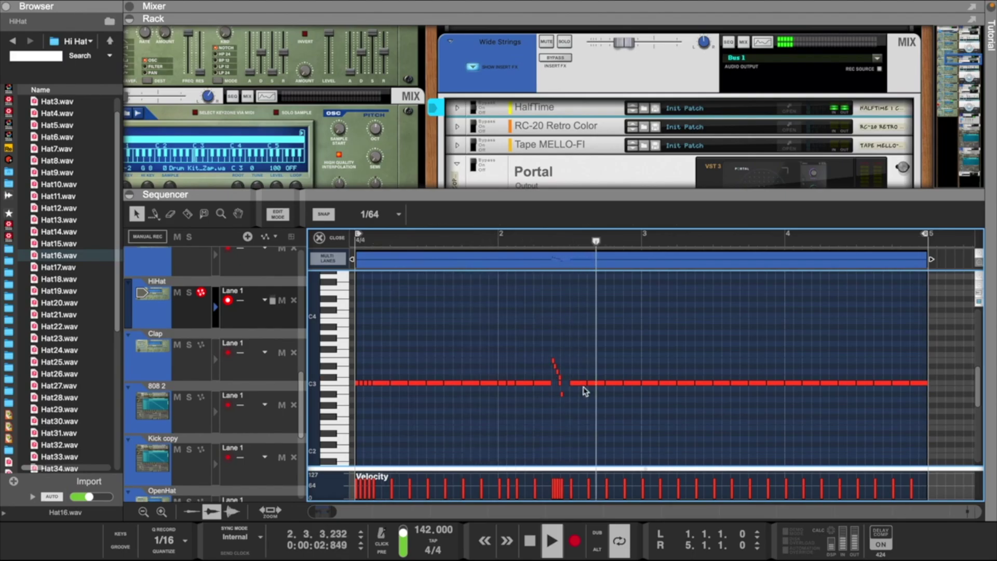
double_click(615, 383)
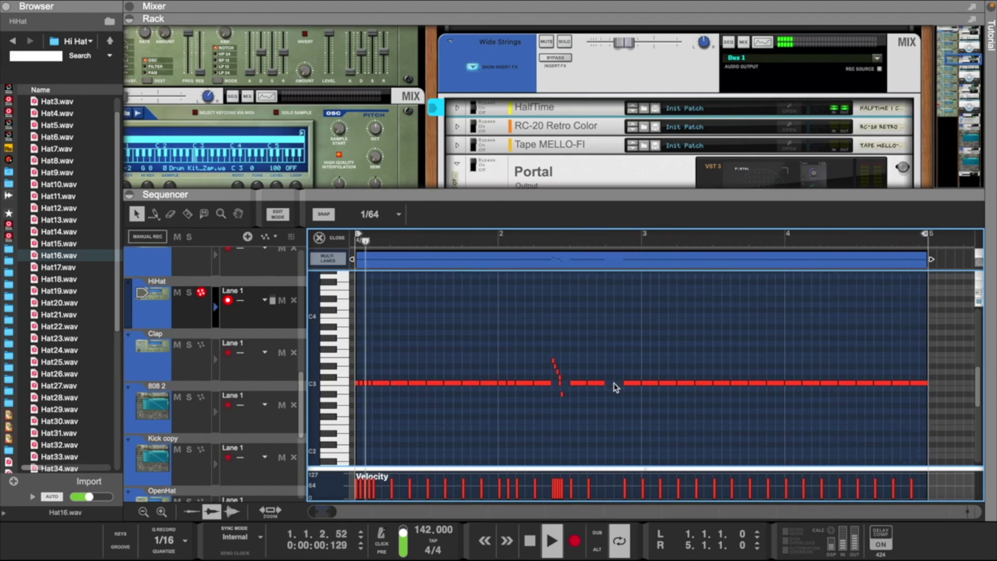
left_click(608, 396)
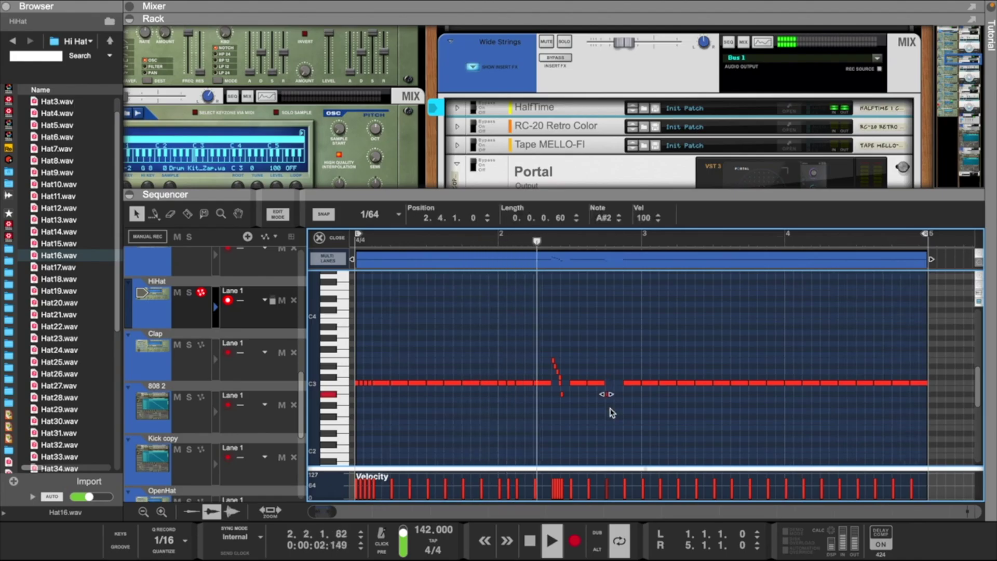
left_click(622, 411)
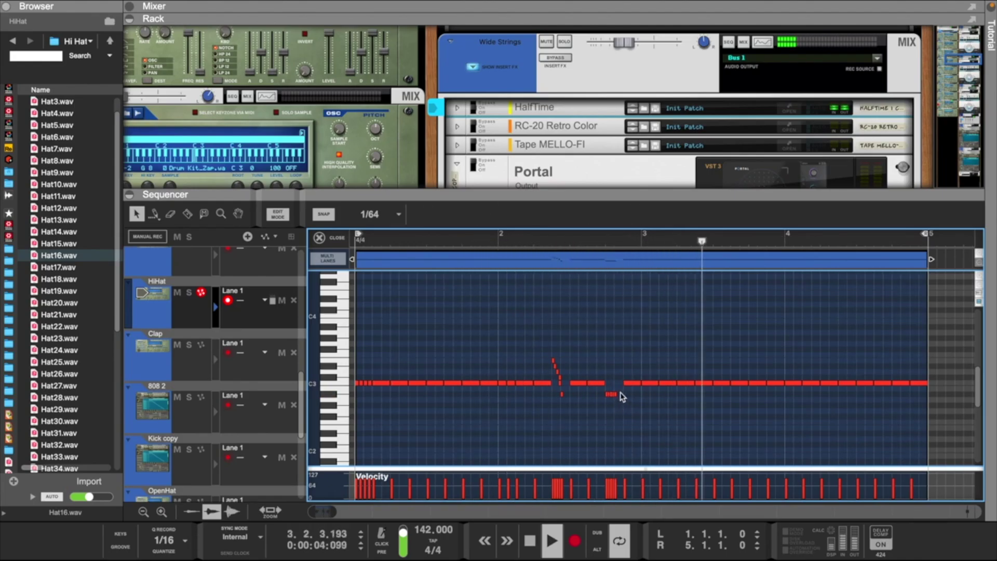
left_click(612, 394)
key("Delete")
Set the snap to 1/32 and fill the gap at 2.4.1 with a roll of four 1/32 A2 notes
left_click(377, 214)
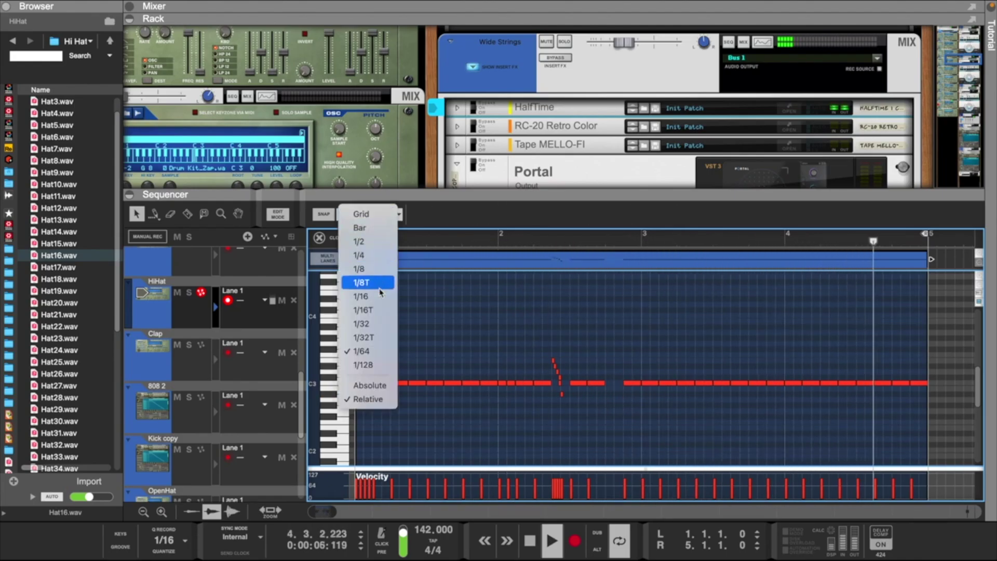
left_click(383, 324)
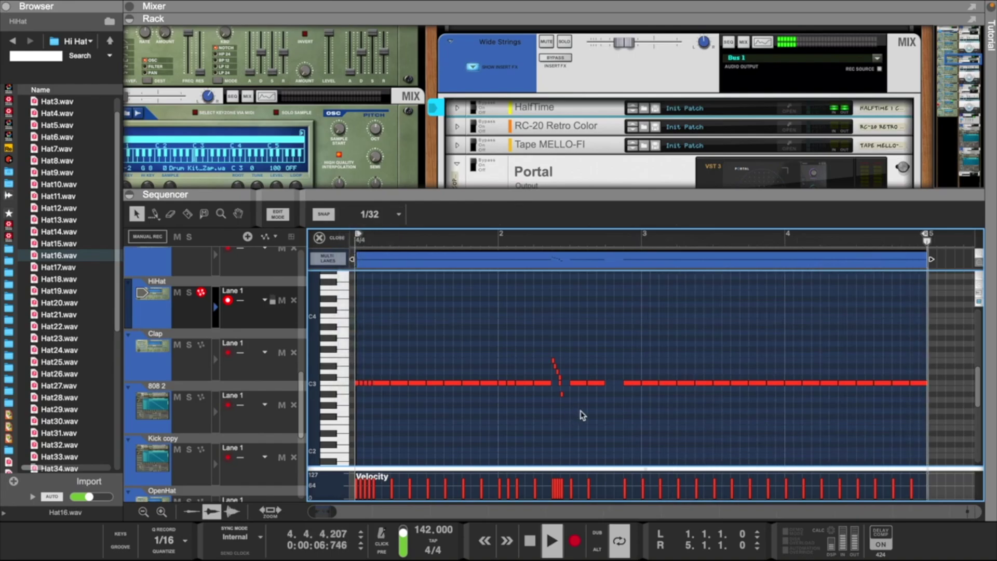
left_click(606, 400)
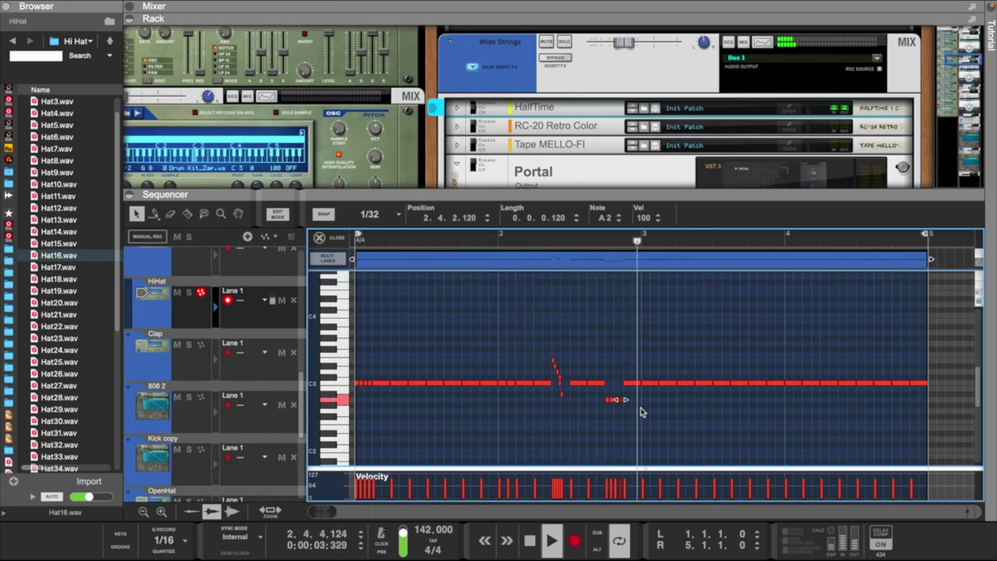
Move the C3 hi-hat note at 2.4.3 down to A2 and replace the one at 3.1.1 with four 1/32 C3 notes
left_click(641, 413)
left_click_drag(629, 387, 633, 400)
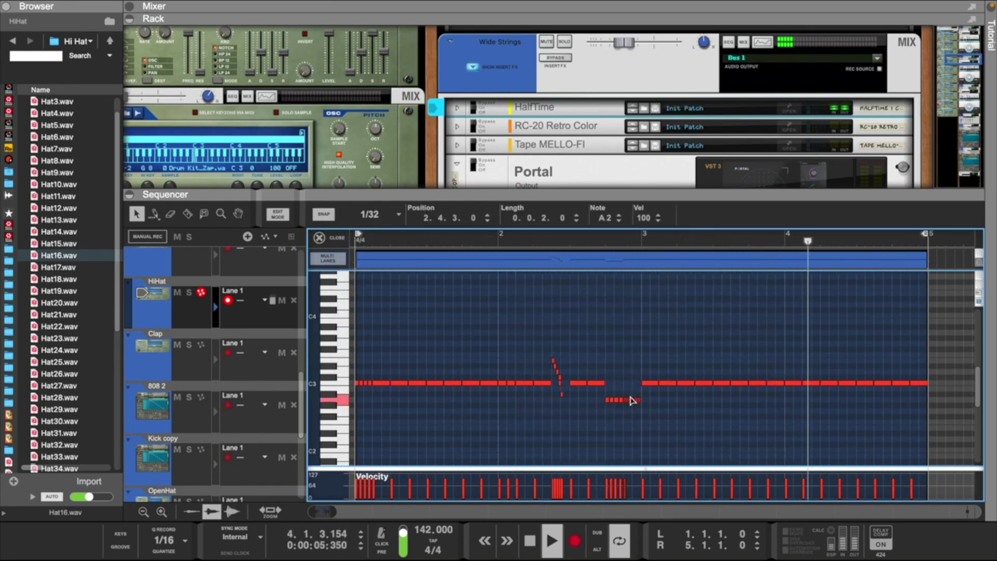
left_click(678, 395)
left_click(654, 385)
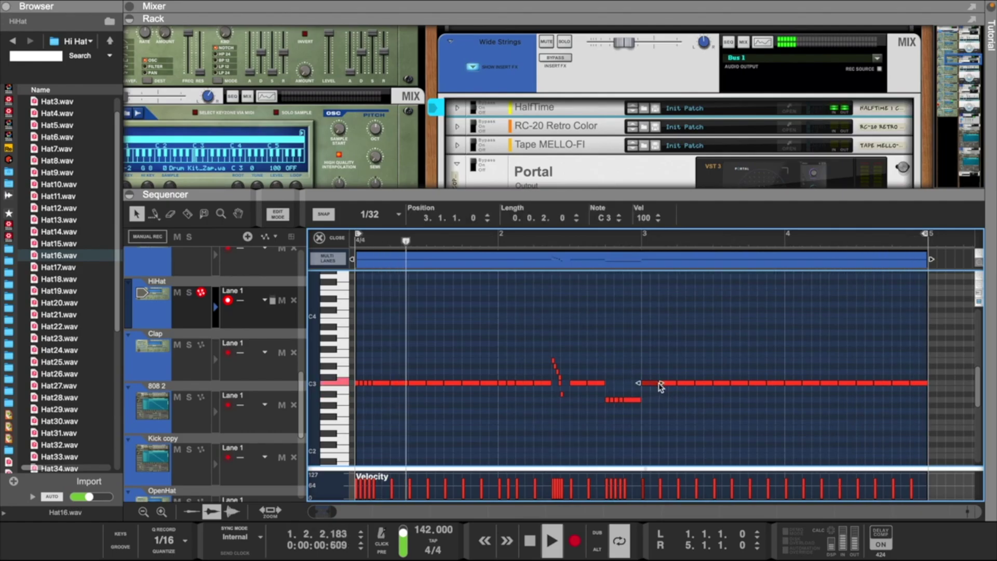
left_click_drag(642, 384, 658, 384)
left_click(677, 423)
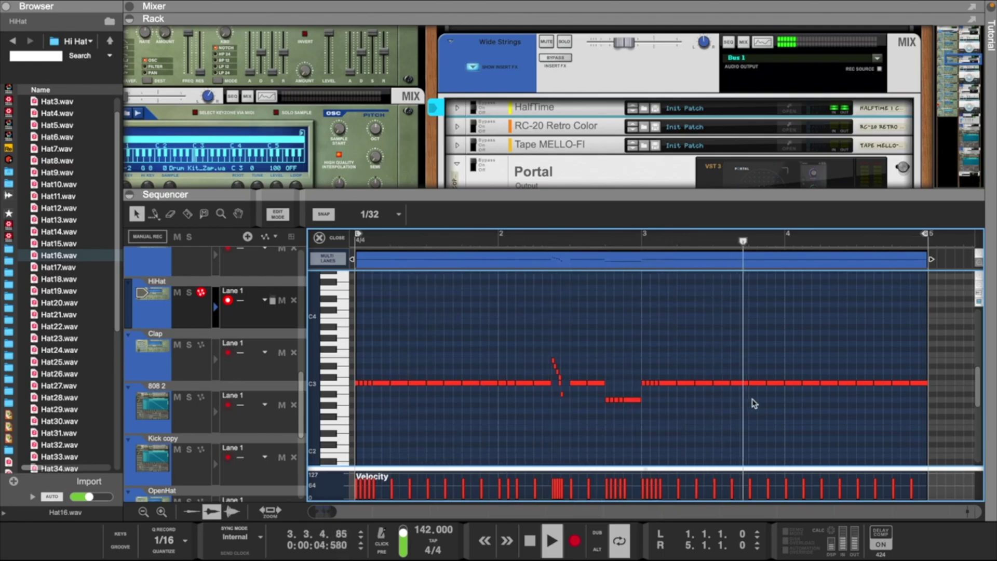
Replace the C3 hi-hat notes at 4.2.1 and 4.2.3 with a continuous roll of 1/32 C3 notes ending at 4.2.4
left_click(829, 387)
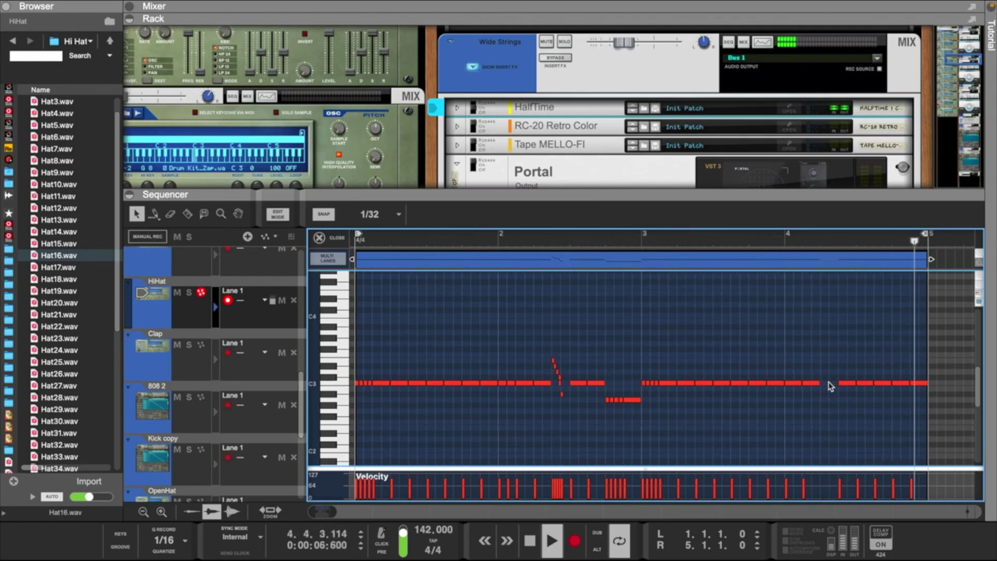
left_click(822, 385)
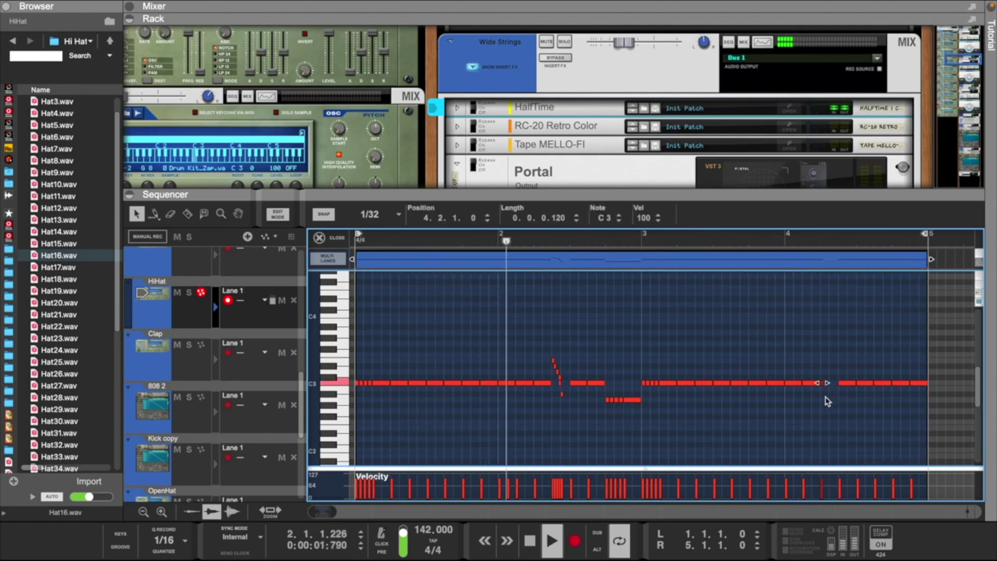
left_click(849, 384)
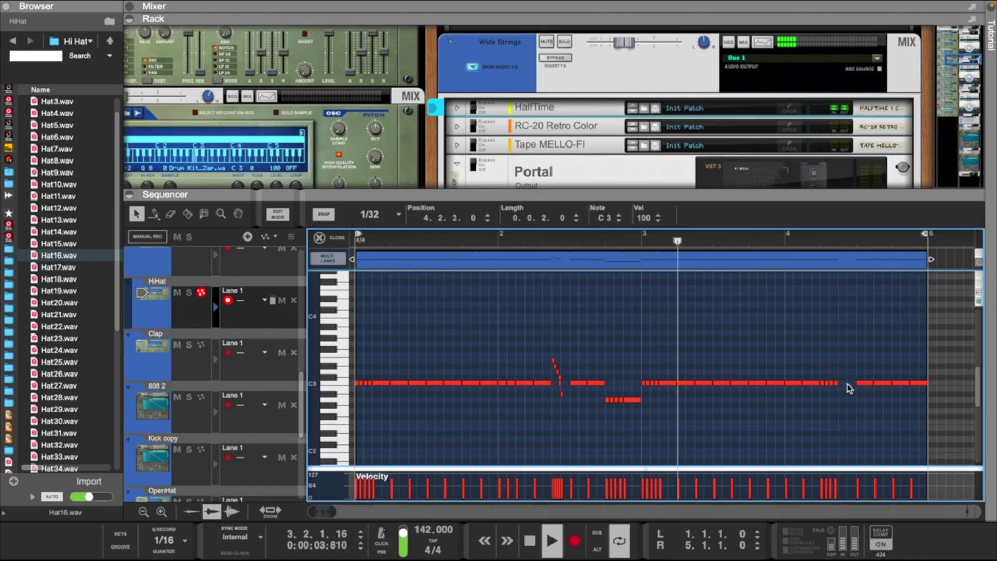
key("Delete")
left_click(842, 385, "super")
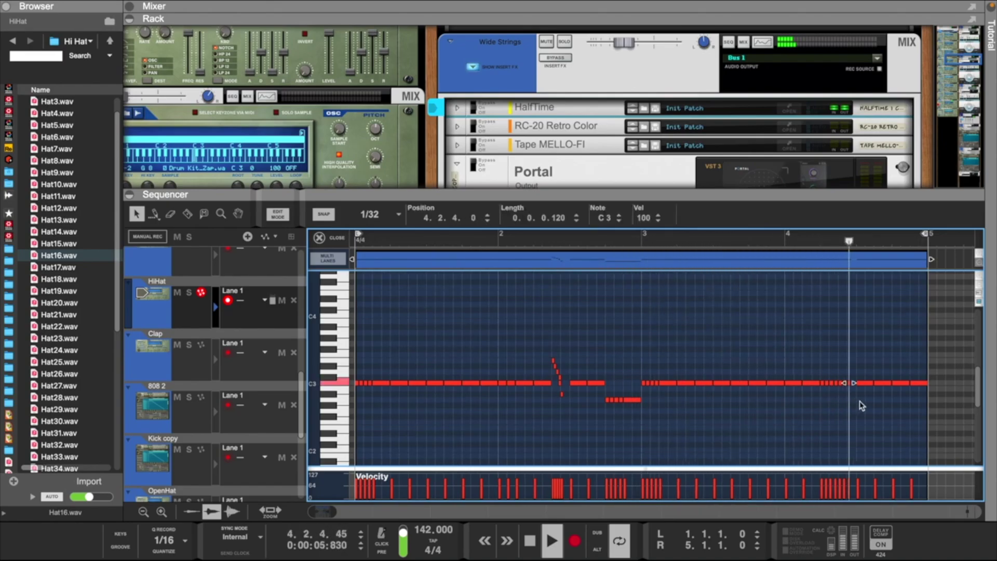
left_click(861, 401)
Delete the C3 hi-hat note at 4.4.1, set the snap to 1/64 and fill the gap with a roll of 1/64 A2 notes
left_click(903, 386)
key("Delete")
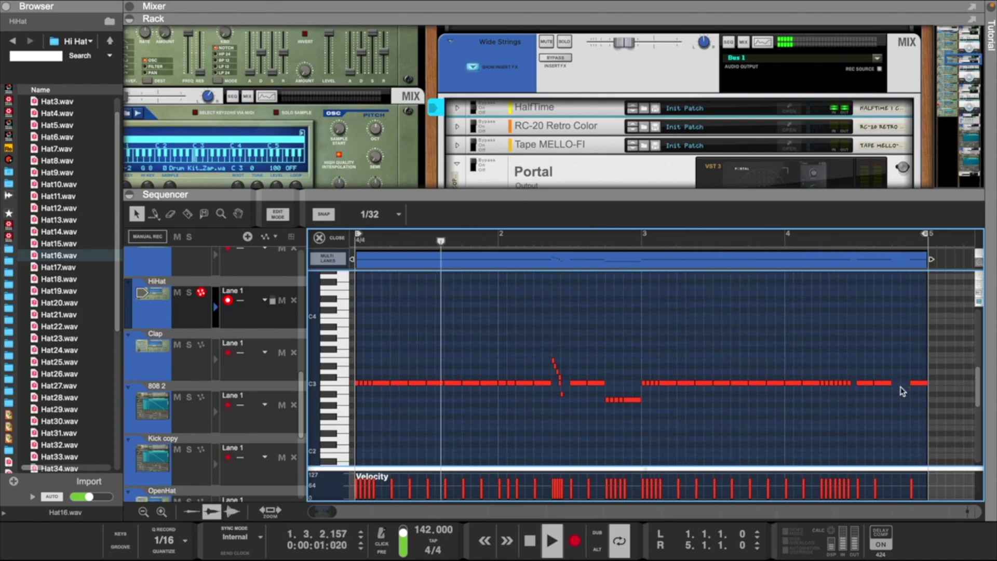
left_click(398, 214)
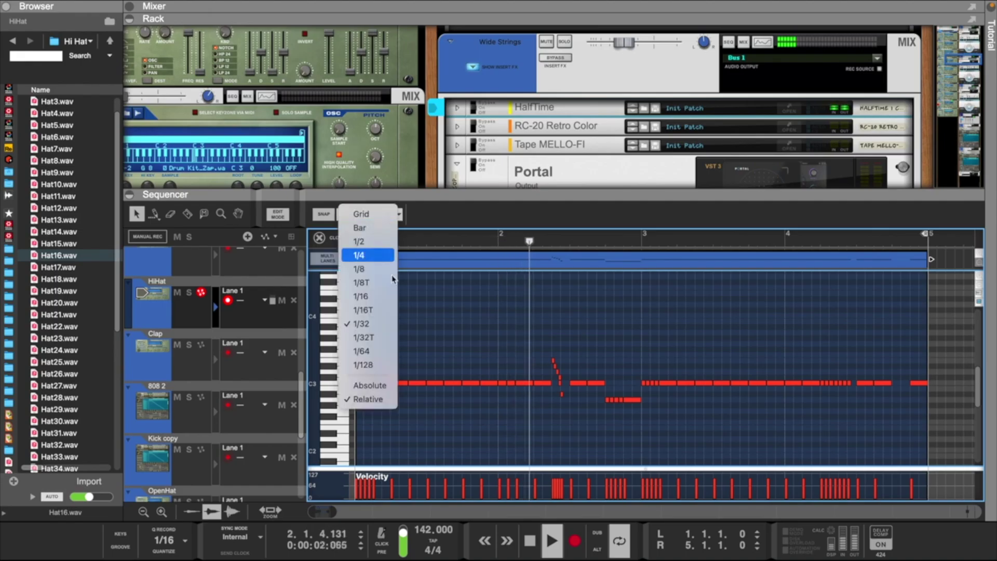
left_click(387, 351)
left_click(894, 400)
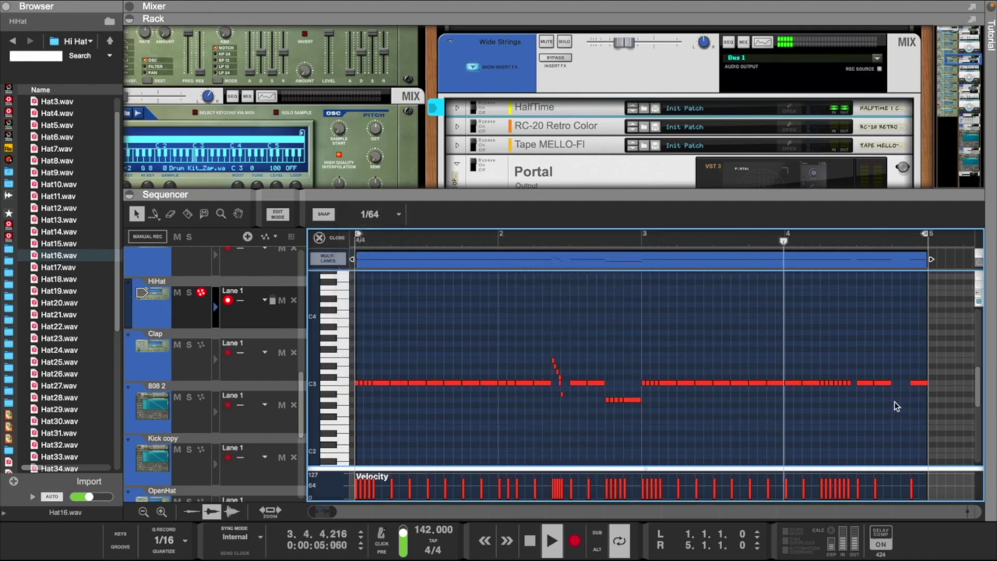
key("super+d")
key("super+d")
key("super+d")
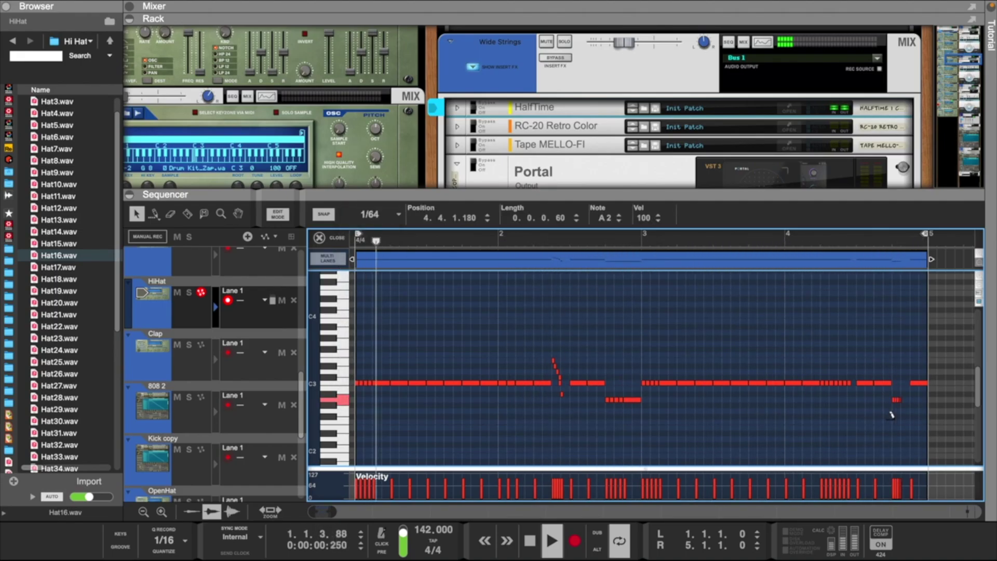
Bring the last hi-hat note at 4.4.3 to the closing roll's pitch and lower both to F#2
left_click_drag(927, 385, 955, 410)
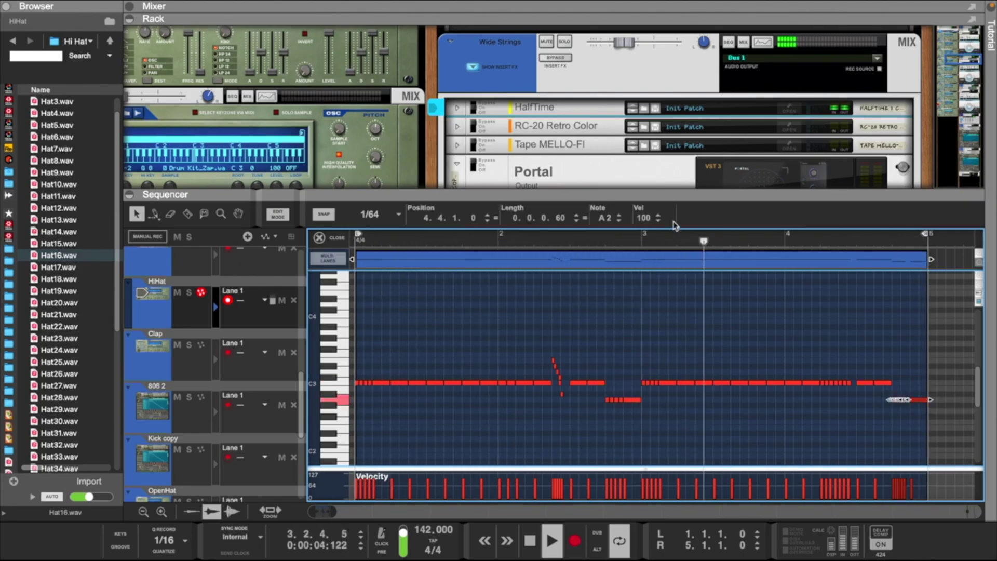
left_click(618, 221)
left_click(619, 220)
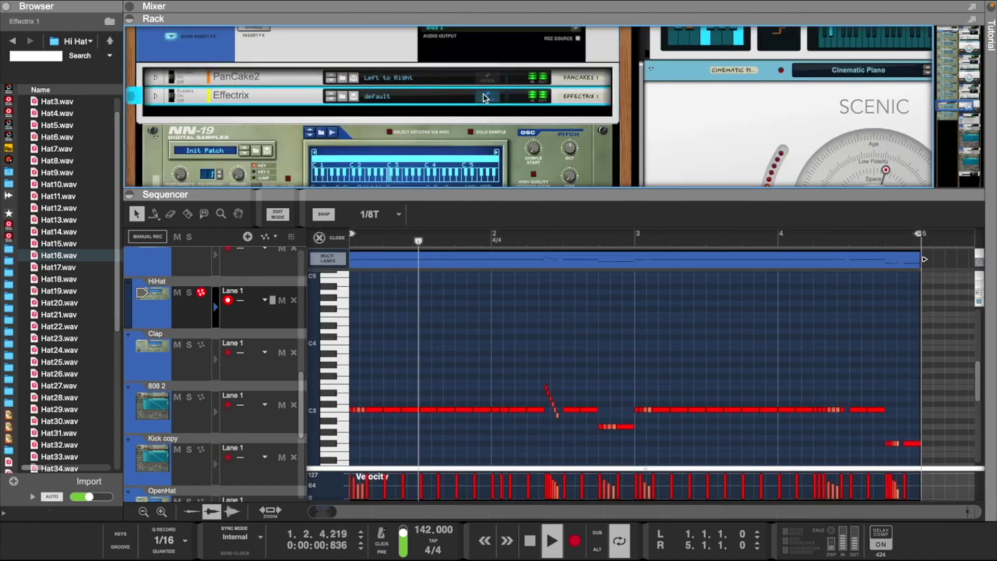
Open the hi-hat's Effectrix effect, add Reverse at steps 7 and 20 of its pattern, and close it
left_click(320, 126)
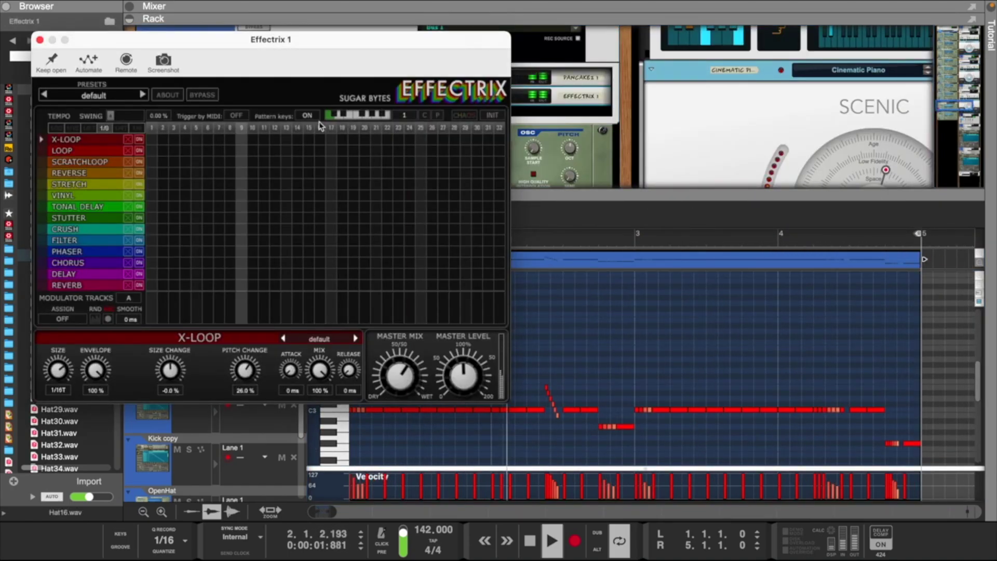
left_click(219, 172)
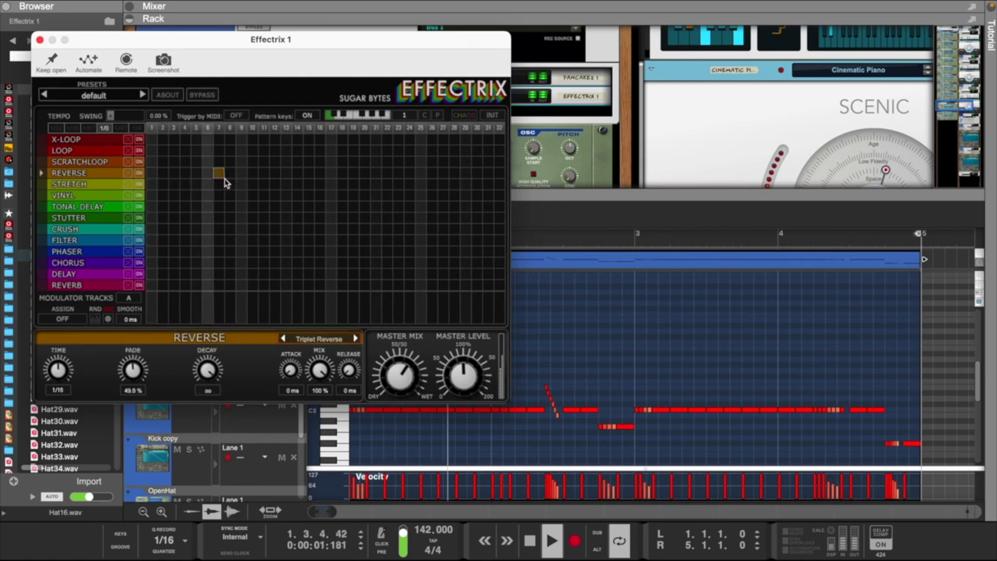
left_click(364, 173)
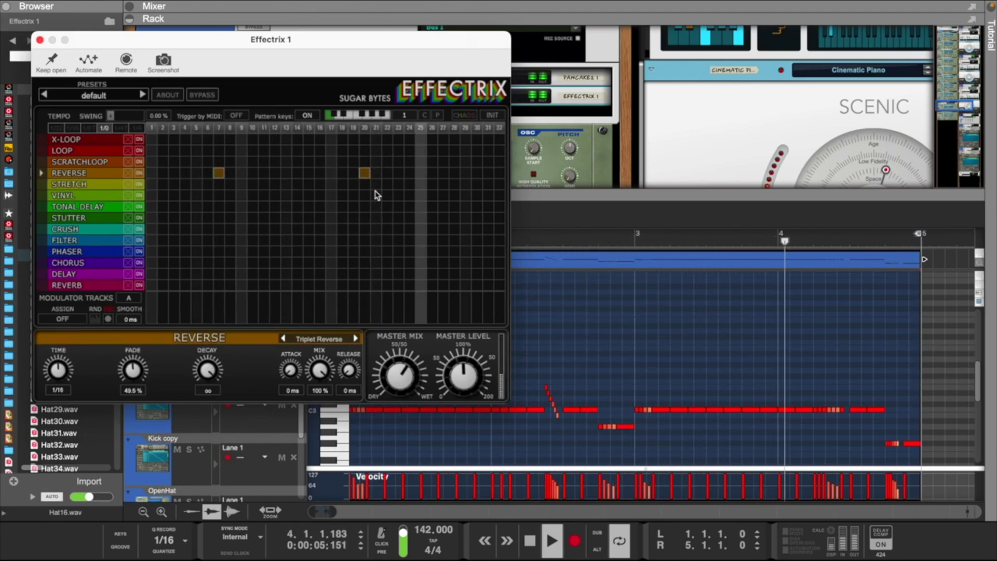
left_click(40, 40)
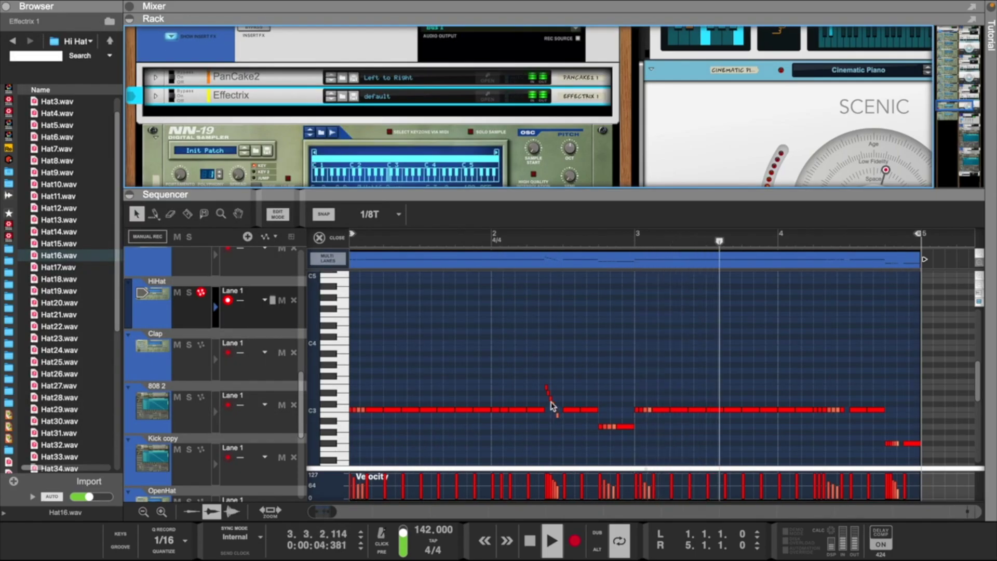
Set the HiHat channel's high-pass filter to 2.48 kHz in the Spectrum EQ and close the EQ
scroll(446, 94, "up", 2)
left_click(464, 64)
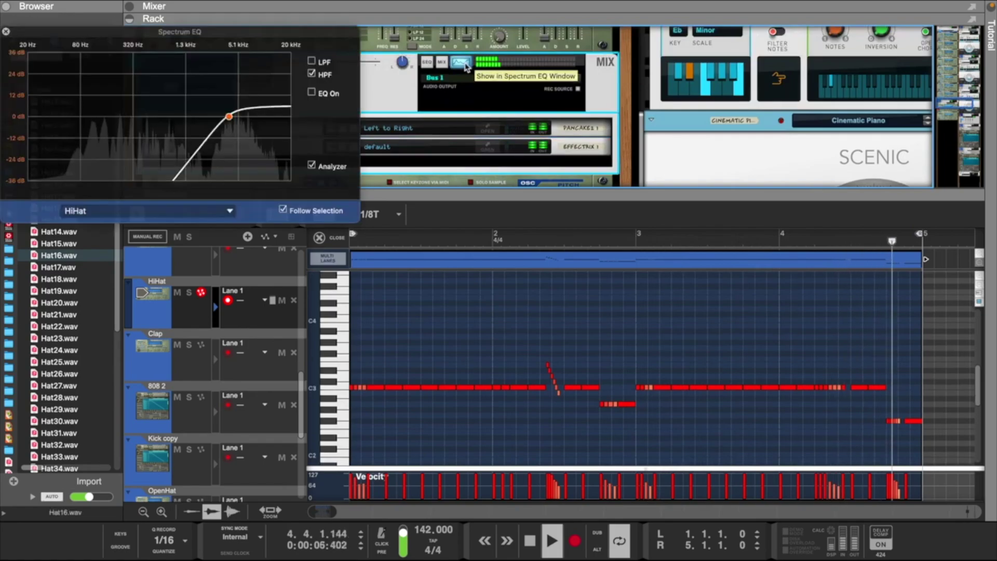
left_click_drag(229, 117, 211, 122)
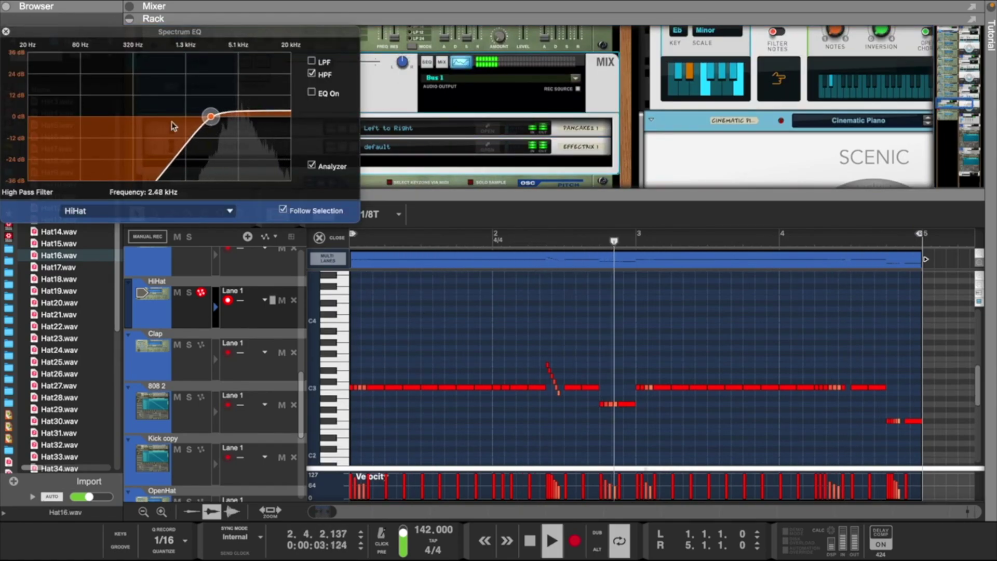
left_click(6, 32)
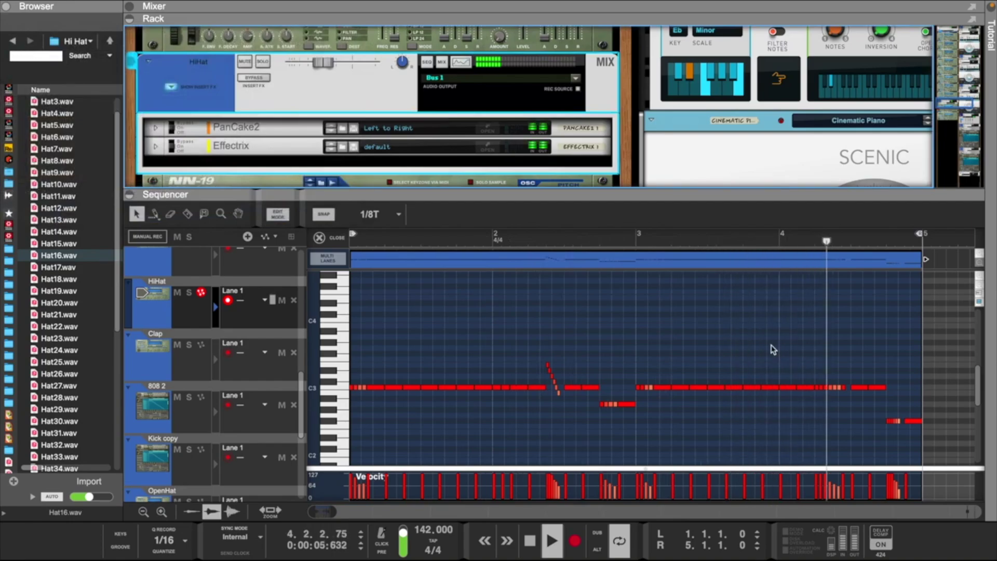
Shorten the clap clip with its C3 note at 1.3.1 to one bar and duplicate it three times to fill four bars
scroll(774, 349, "down", 1)
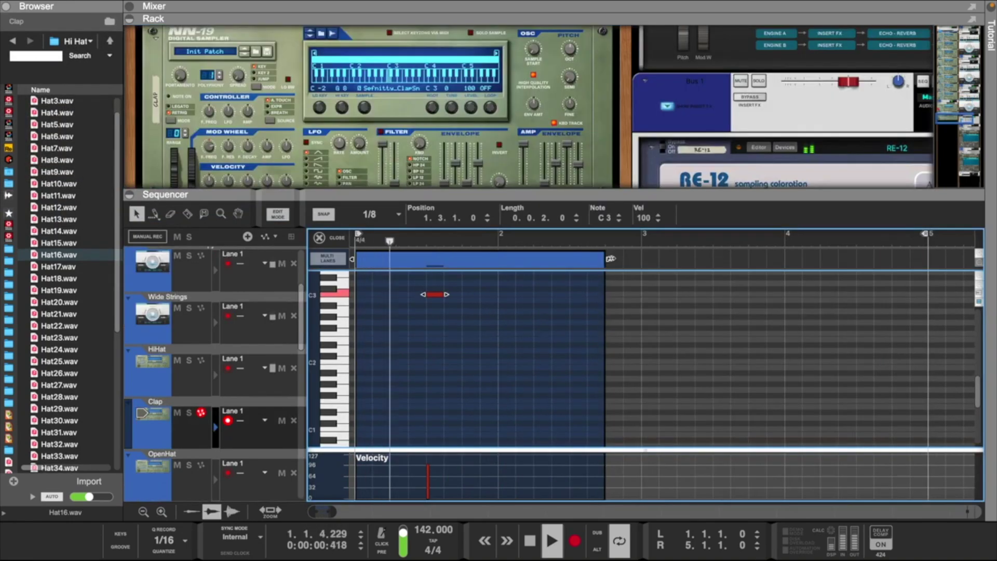
left_click_drag(611, 259, 495, 263)
key("super+d")
key("super+d")
key("super+d")
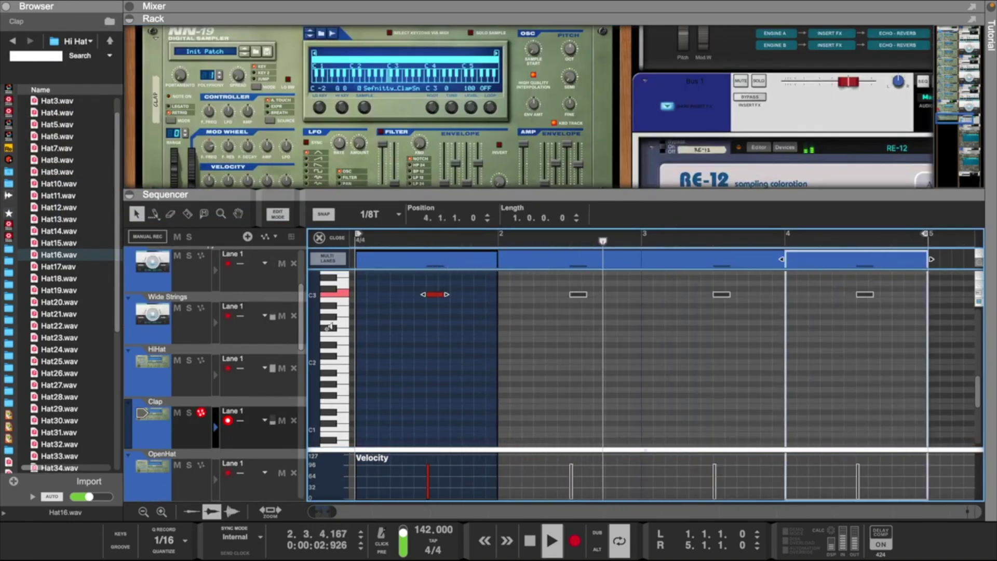
Create a clip about two and a half bars long on the OpenHat track with a 1/8 C3 note at 1.1.1
left_click(171, 464)
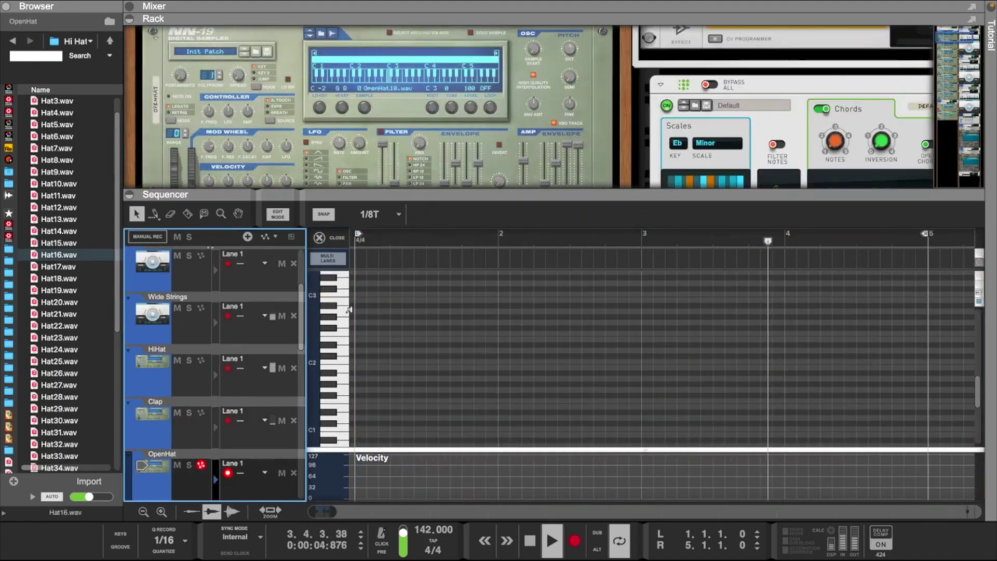
key("4")
double_click(359, 296)
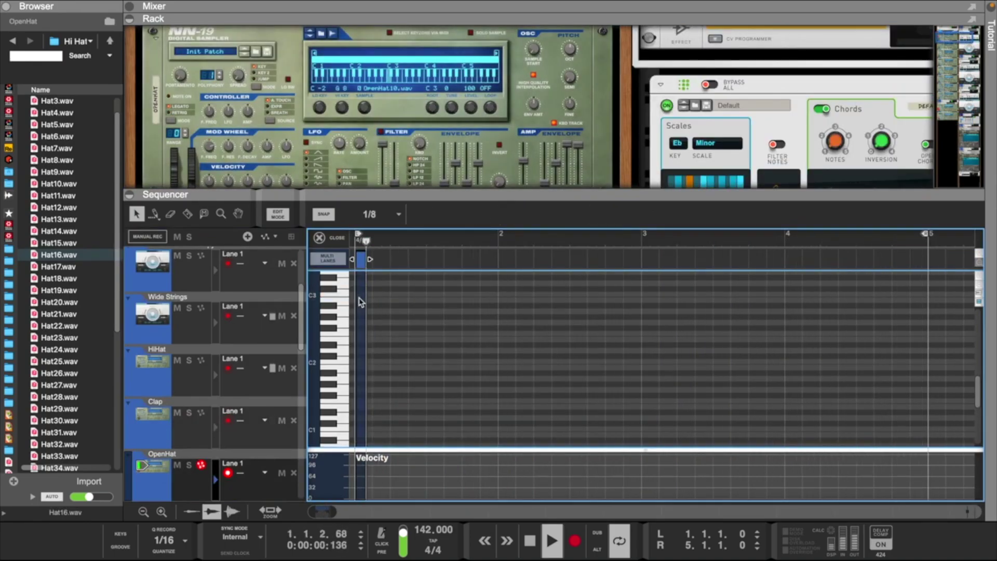
left_click_drag(381, 260, 739, 259)
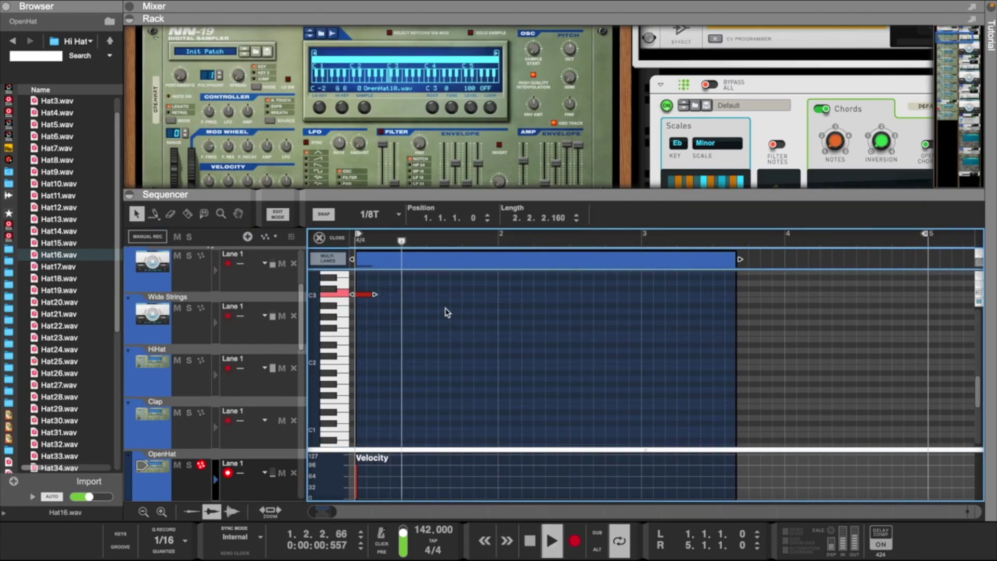
Add 1/8 C3 open-hat notes at 1.3.1 and 2.2.1
key("4")
double_click(434, 294)
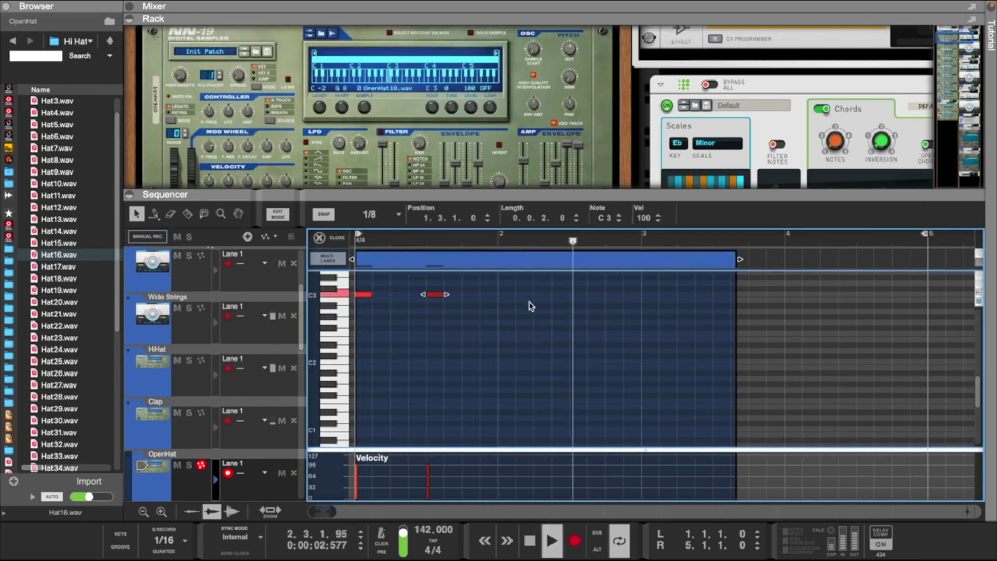
key("space")
double_click(557, 294)
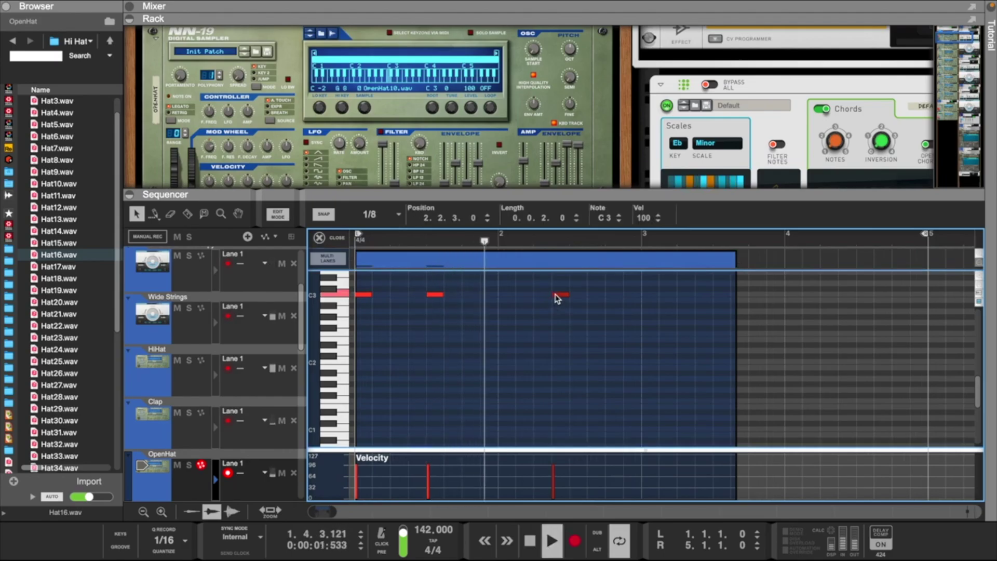
left_click_drag(559, 295, 532, 295)
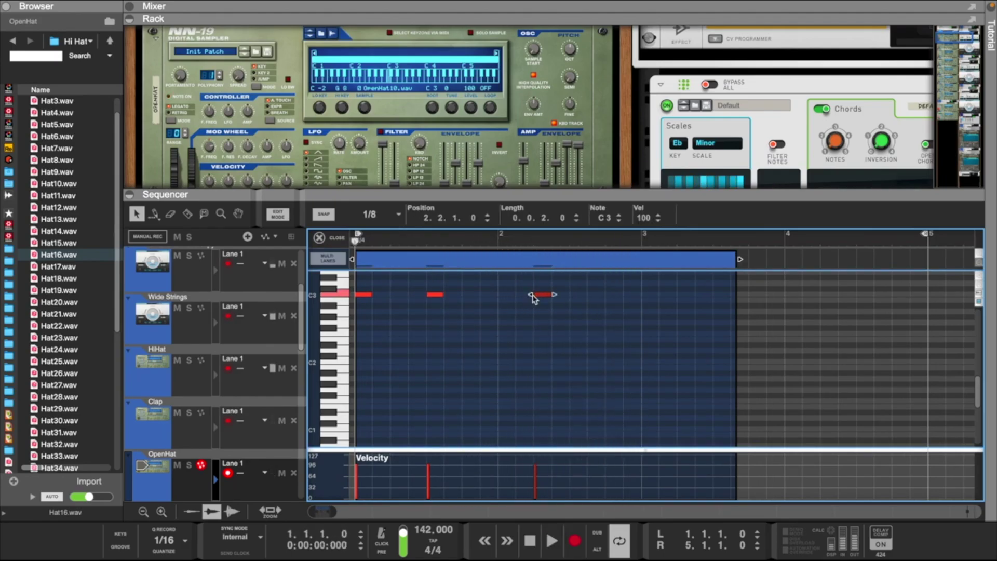
Raise the open-hat note velocities to 127 and extend the clip to bar 5, repeating the three-note pattern from bar 3
key("w")
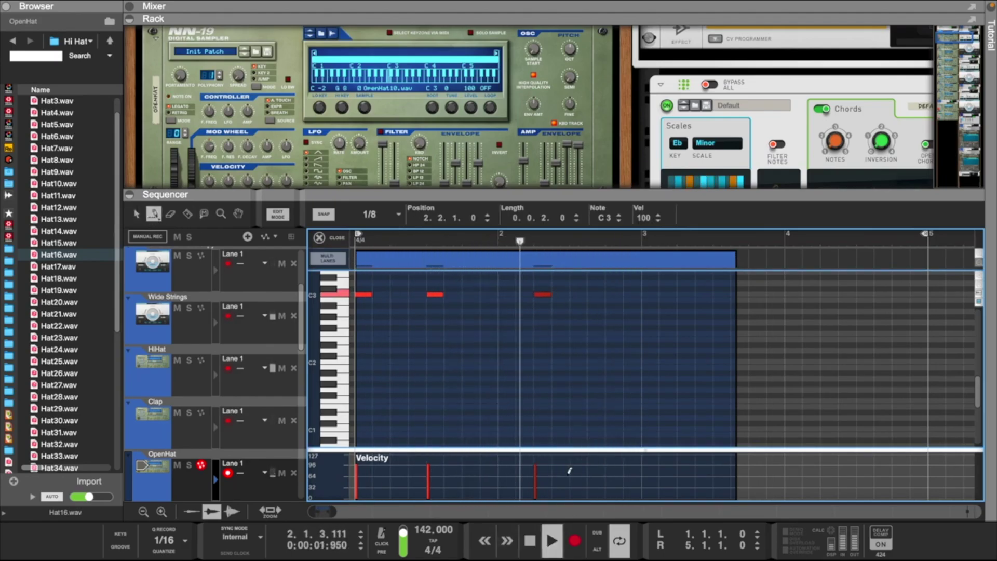
left_click_drag(568, 469, 333, 405)
left_click(140, 217)
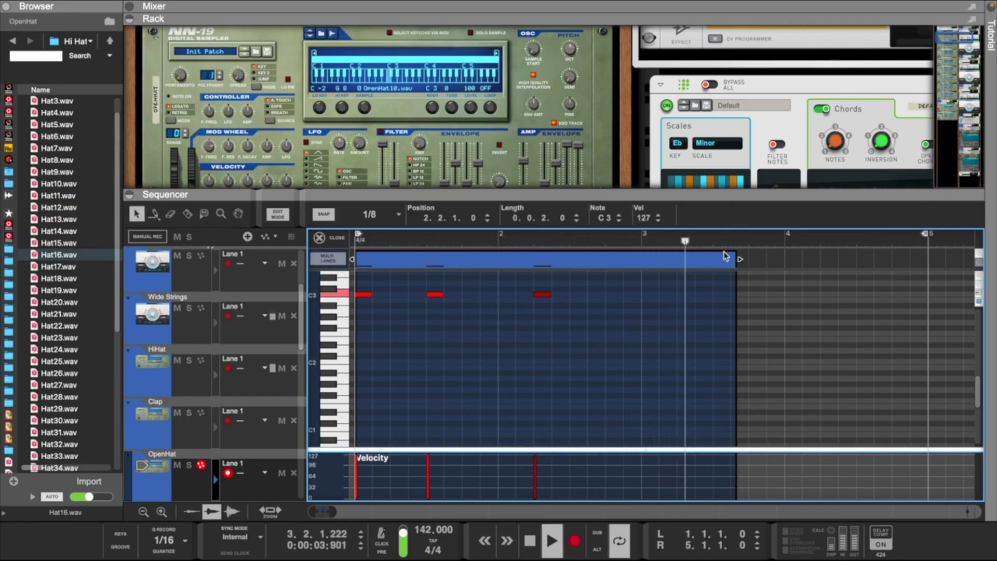
left_click_drag(736, 266, 927, 260)
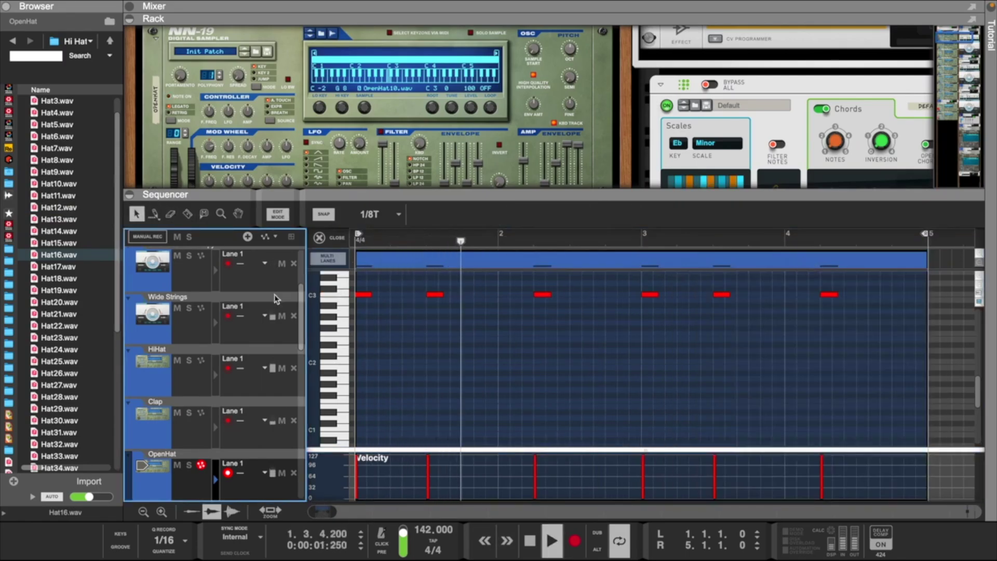
Select all four one-bar clips on the Clap track
left_click(158, 433)
left_click(400, 269)
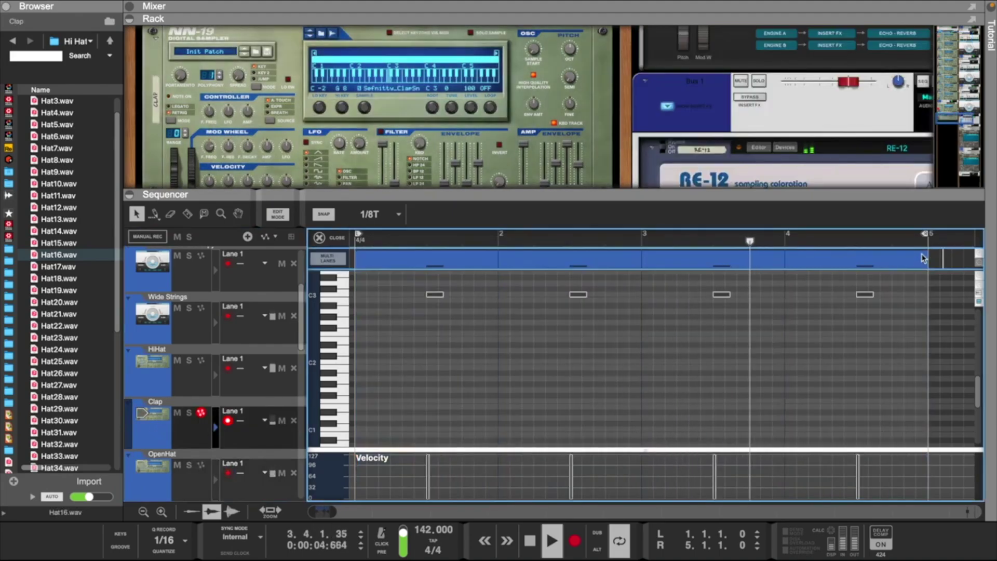
right_click(400, 270)
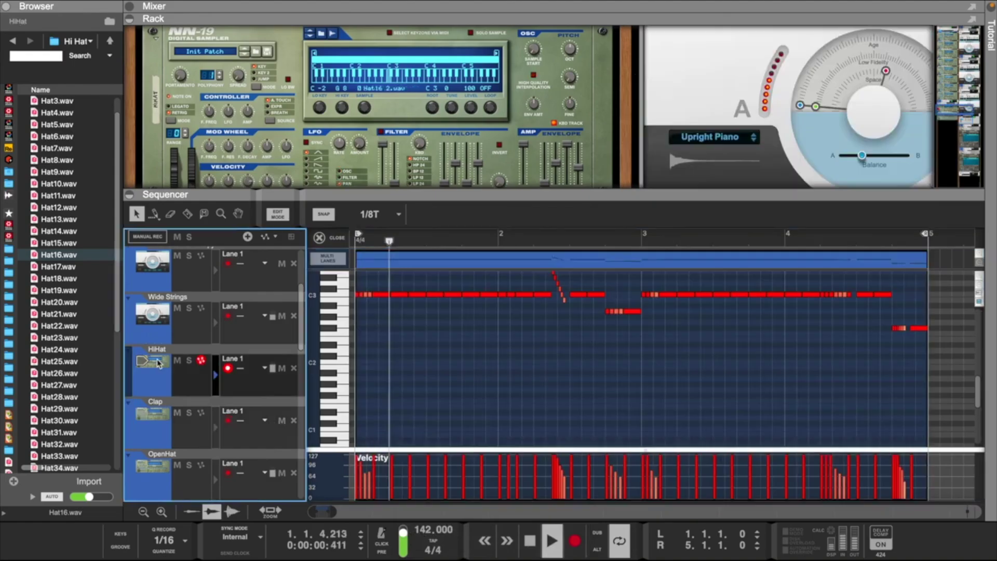
Show the Wide Strings track's notes between C5 and C6
left_click(162, 279)
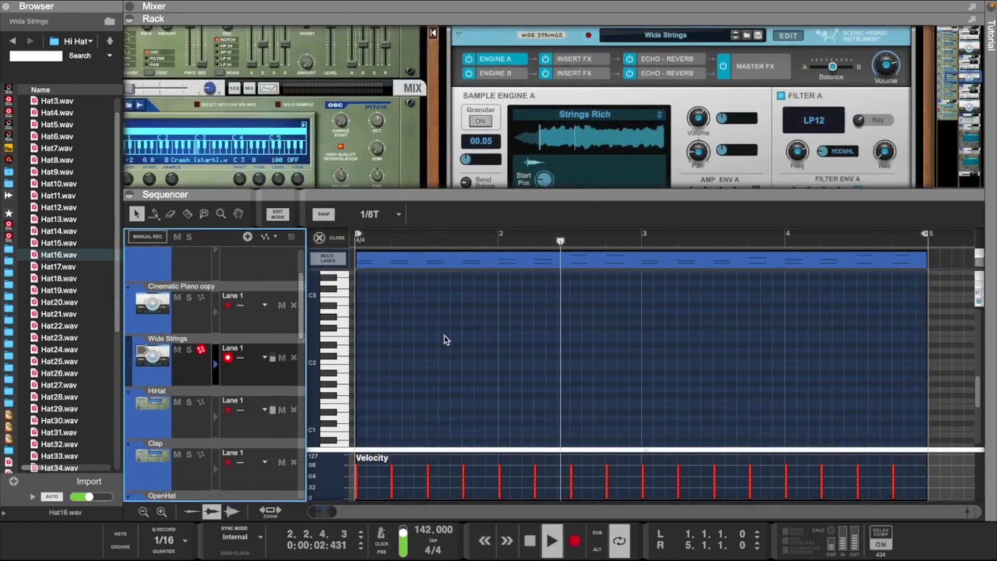
scroll(444, 338, "up", 8)
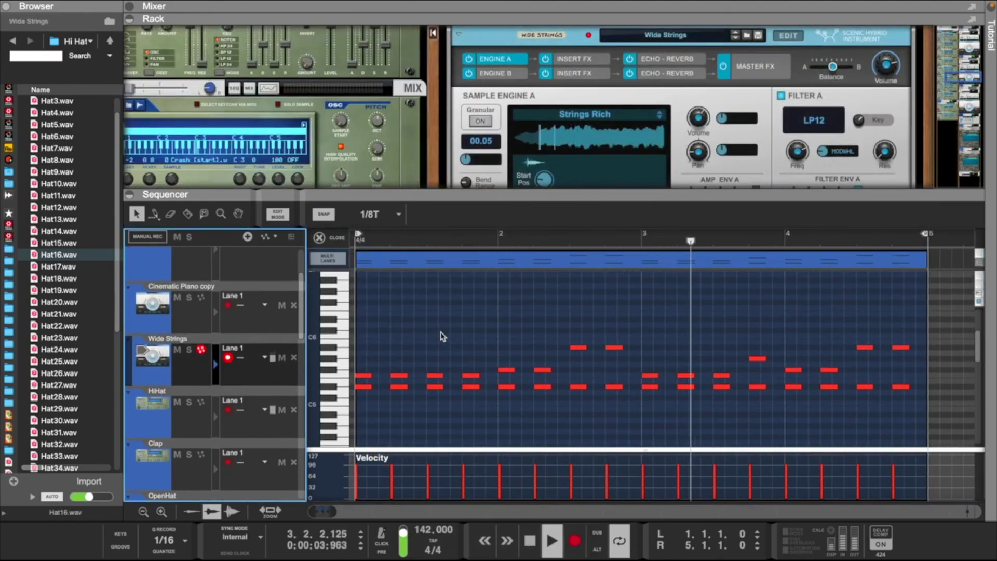
Raise all the Wide Strings note velocities to 127 and open the Cinematic Piano copy track's notes
left_click(154, 214)
left_click(879, 451)
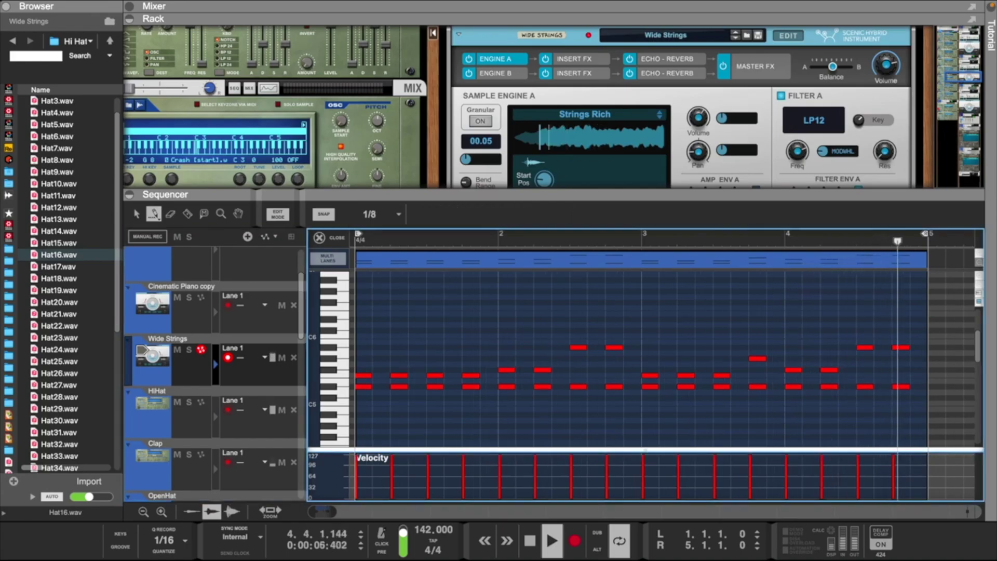
left_click(161, 309)
scroll(574, 329, "down", 3)
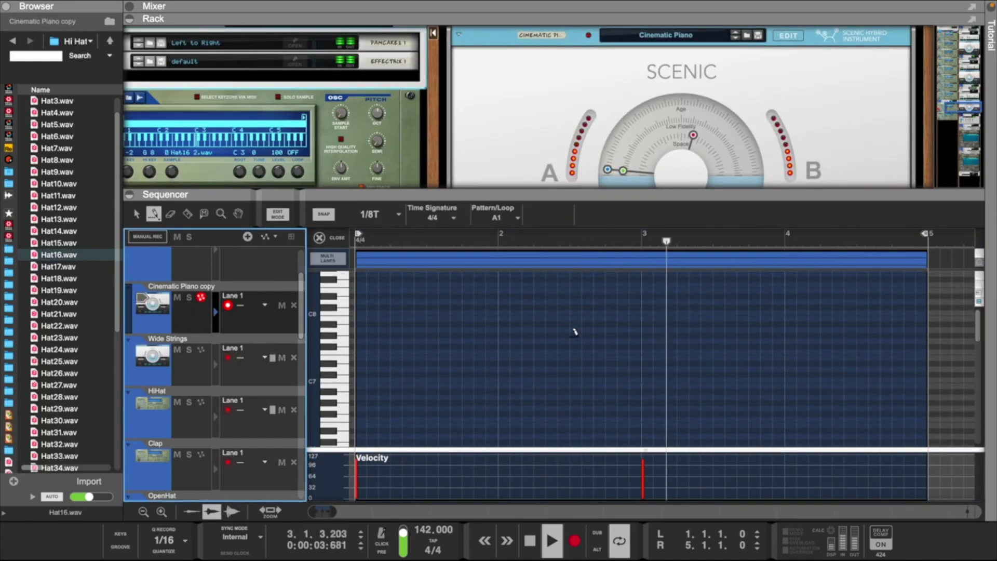
scroll(574, 332, "down", 10)
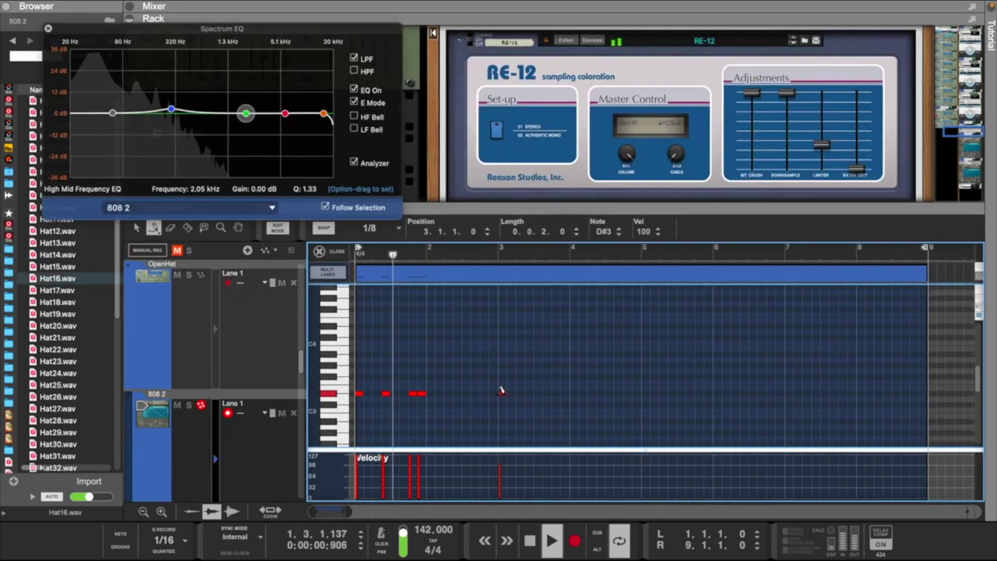
On the 808 2 track, add 1/8 D#3 notes at 3.2.3, 3.4.1 and 3.4.3 with velocity 127
left_click(535, 391)
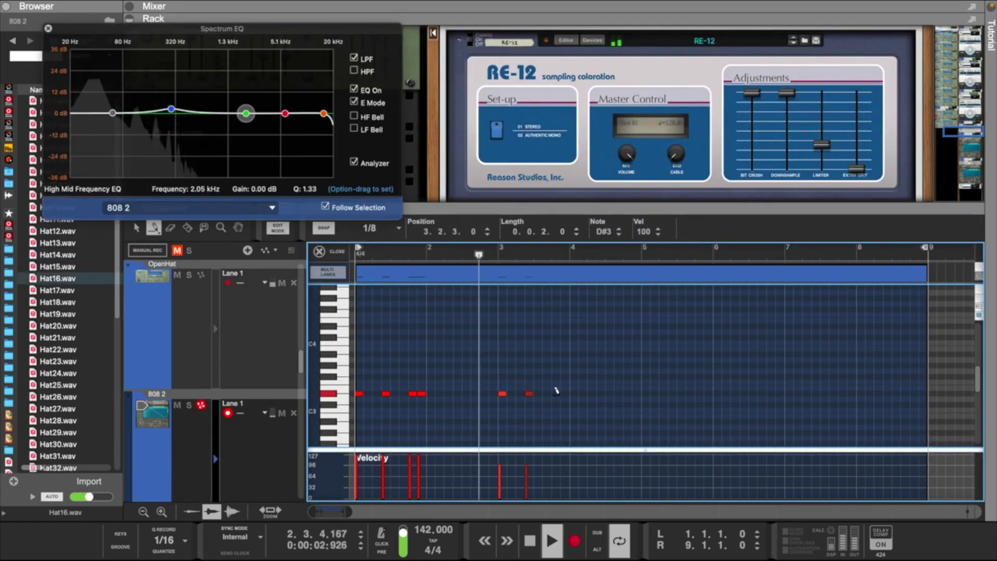
left_click(564, 391)
left_click(565, 393)
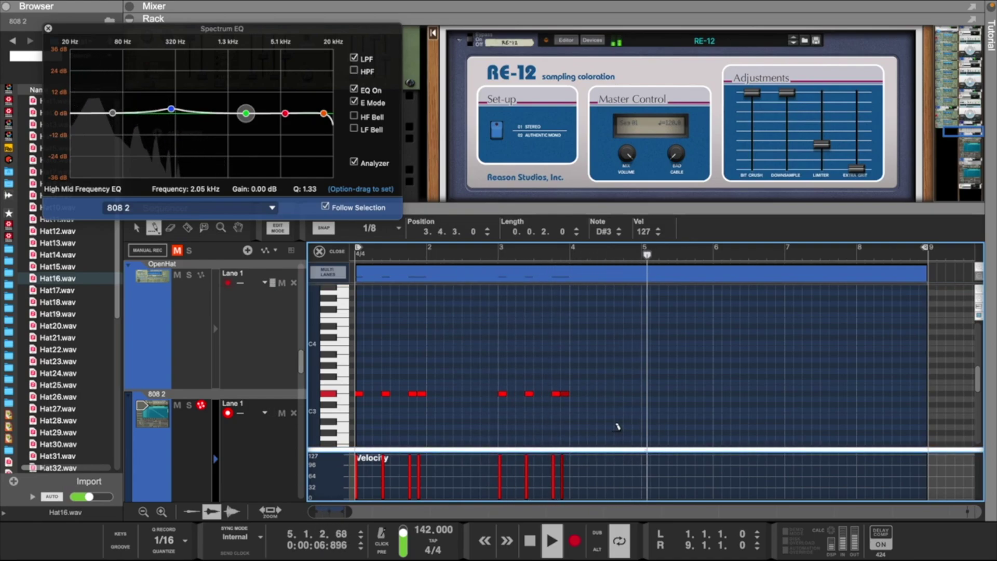
Add 1/8 A#2 notes at 4.3.3 and 4.4.1, with the snap changed to 1/16 for further A#2 notes up to 4.4.3
left_click(618, 421)
left_click(627, 421)
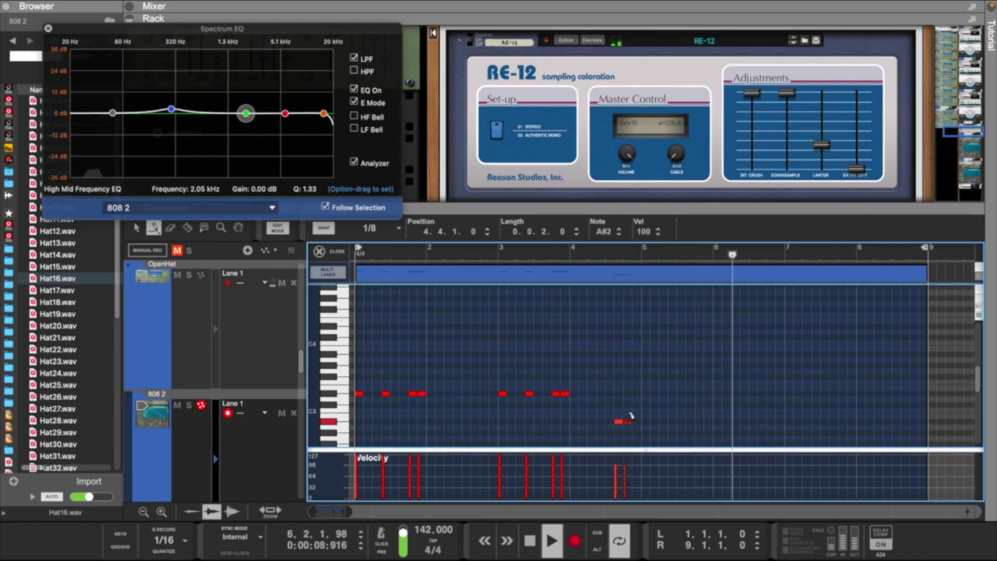
left_click(369, 227)
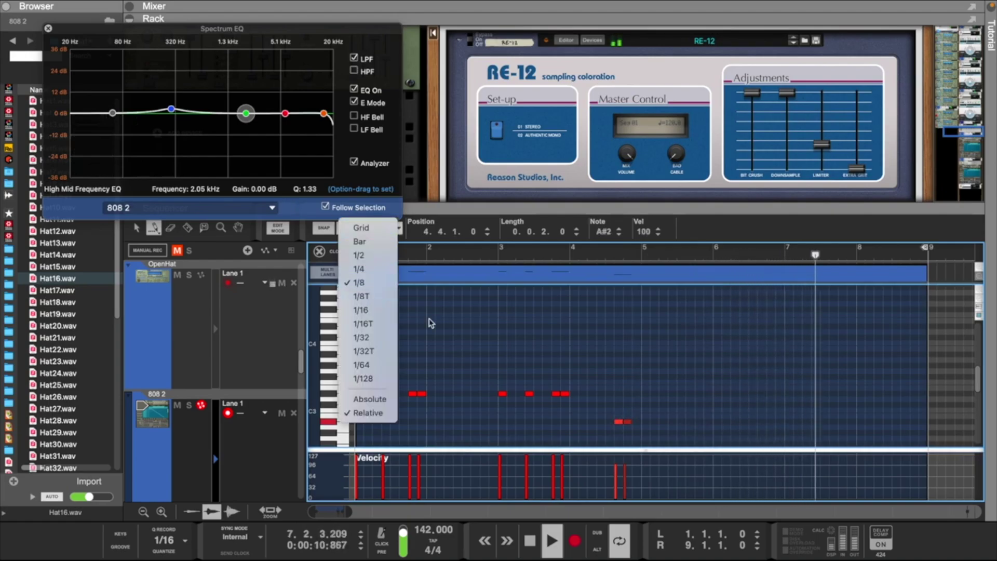
left_click(364, 299)
key("q")
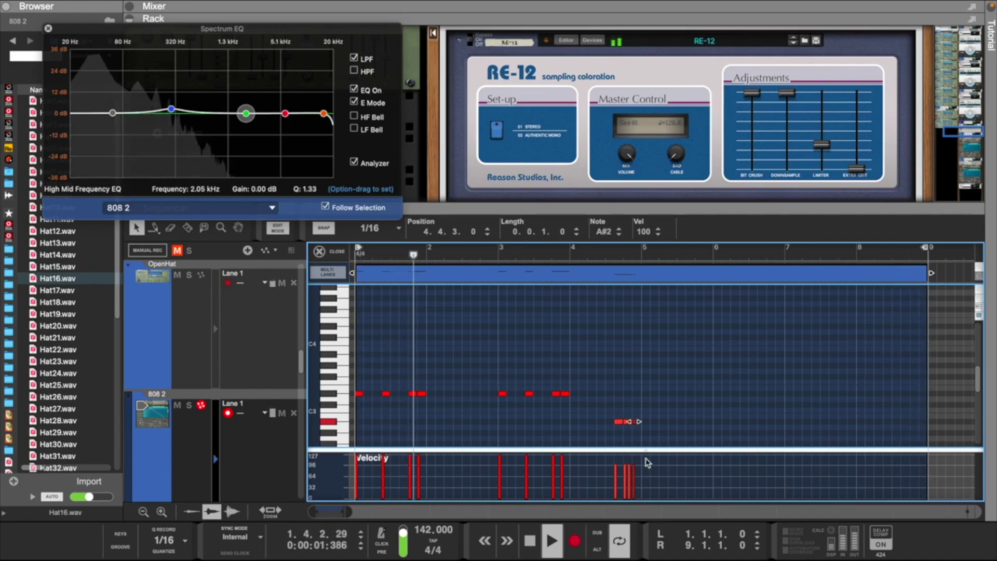
Raise the velocities of the 808's A#2 notes in bar 4 to 127
key("e")
key("w")
left_click_drag(649, 461, 602, 451)
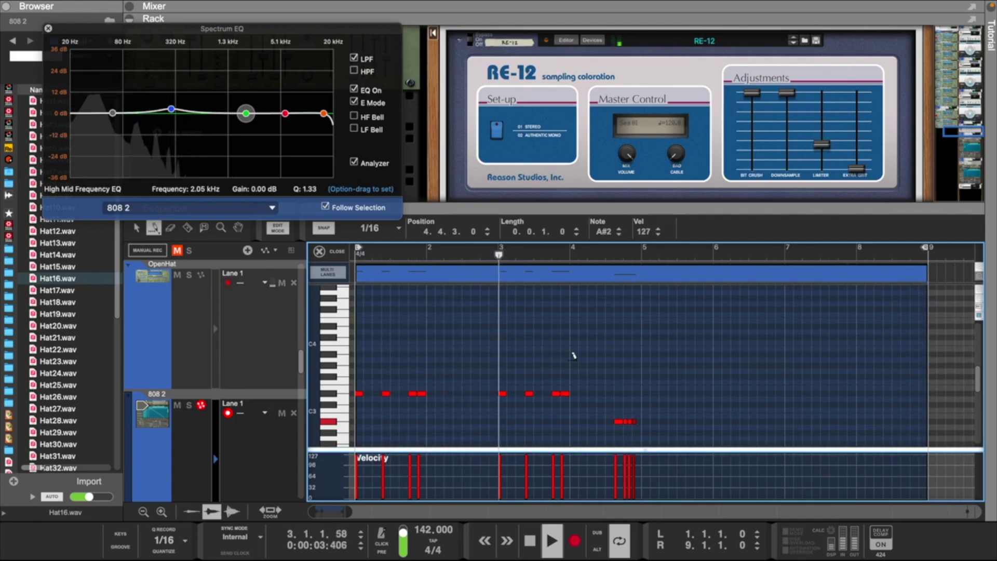
Copy the 808's D#3 notes from bars 1 and 3 so the pattern repeats from bar 5
key("q")
mouse_move(360, 379)
left_mouse_down()
mouse_move(376, 408)
mouse_move(576, 423)
left_mouse_up()
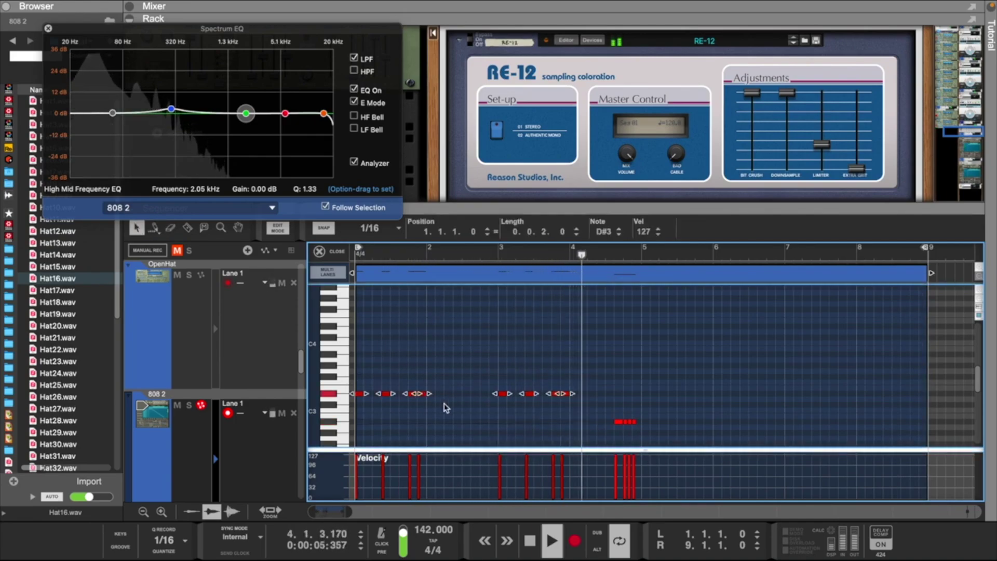
left_click_drag(360, 397, 646, 401)
left_click(711, 414)
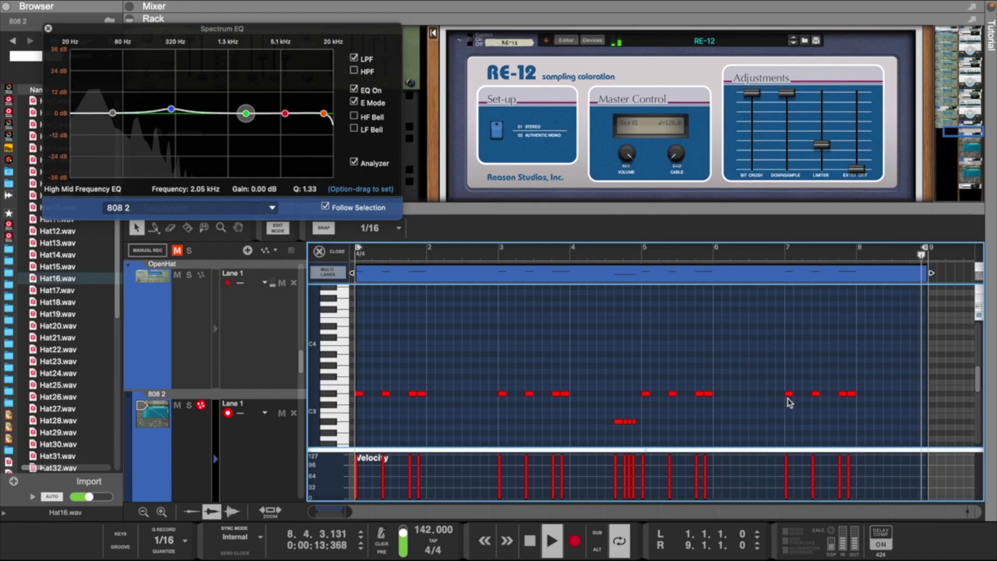
Move the 808 note at 7.1.1 up to D#4 and place D#3 notes at 6.4.3, 7.1.3 and 7.2.3
left_click_drag(791, 400, 792, 327)
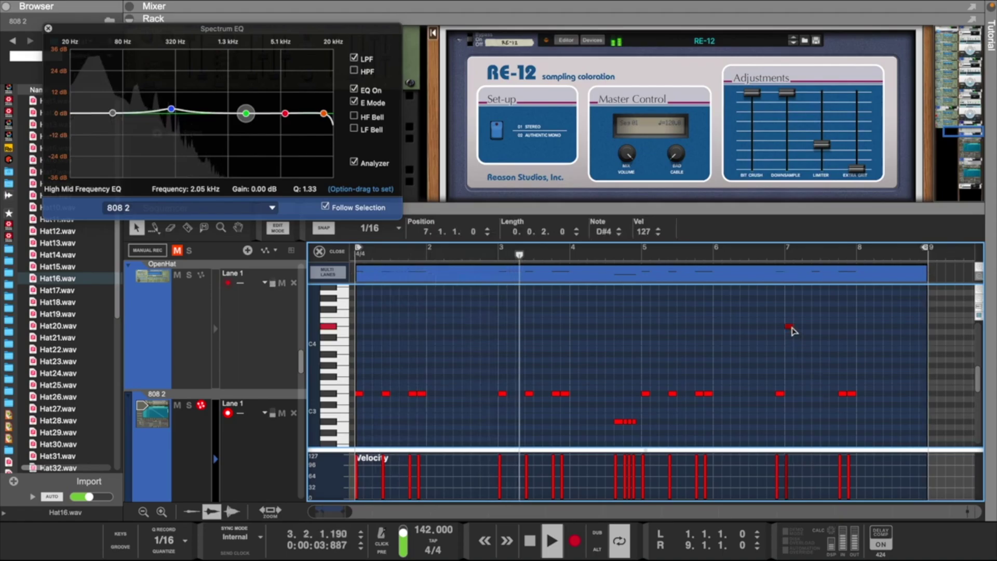
left_click_drag(782, 398, 813, 399, "alt")
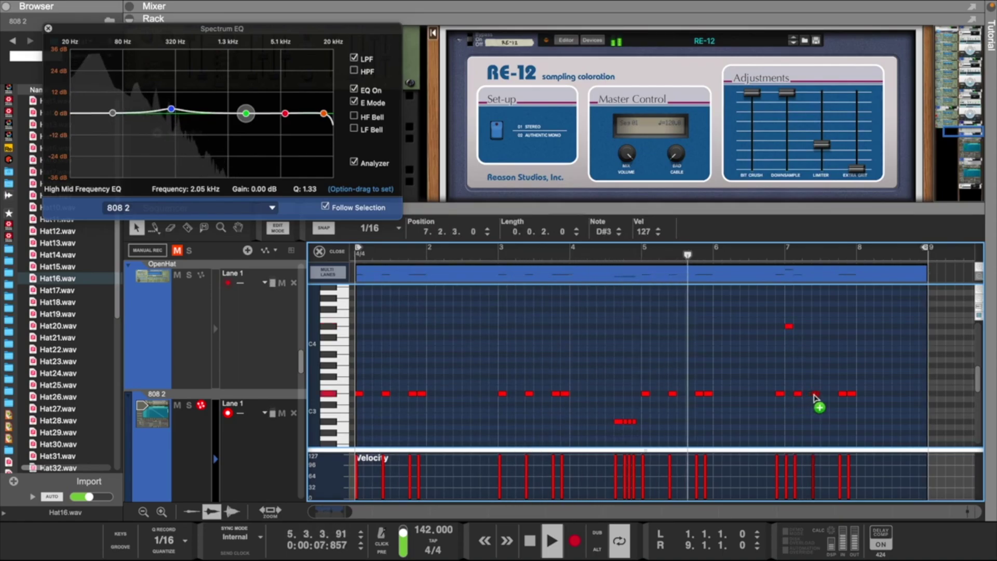
left_click(836, 415)
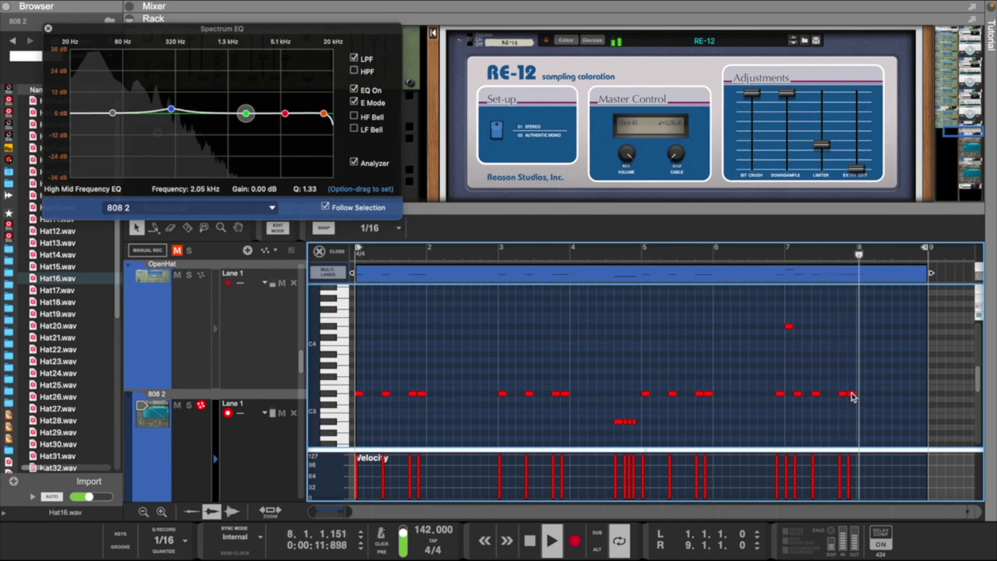
Add a run of A#3 notes from 8.3.3 to 8.4.3 at the end of the 808 clip and close the note editor
left_click_drag(853, 397, 926, 354)
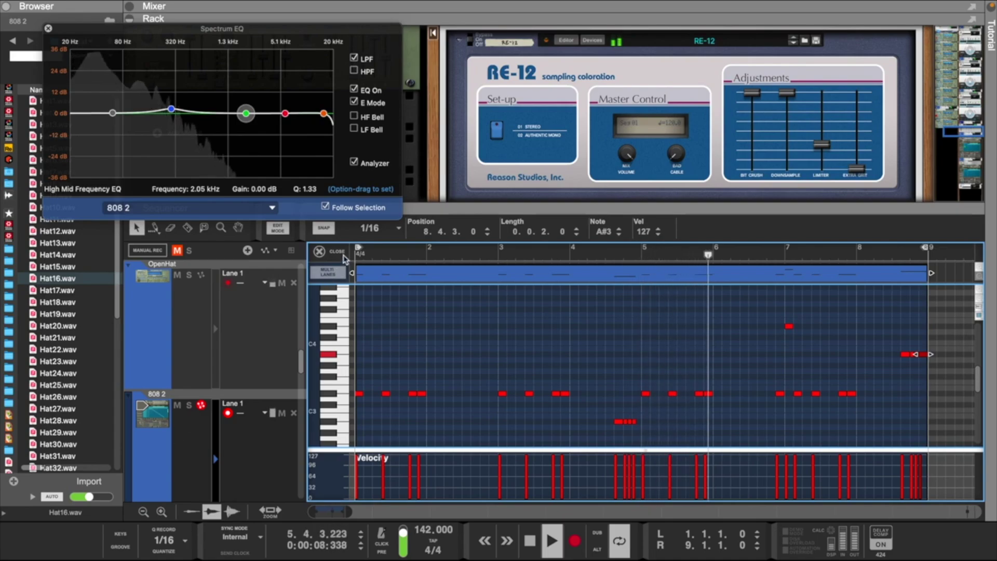
left_click(343, 255)
Copy the eight-bar 808 2 clip onto the Kick copy track at bar 1 and unmute that track
scroll(400, 419, "down", 3)
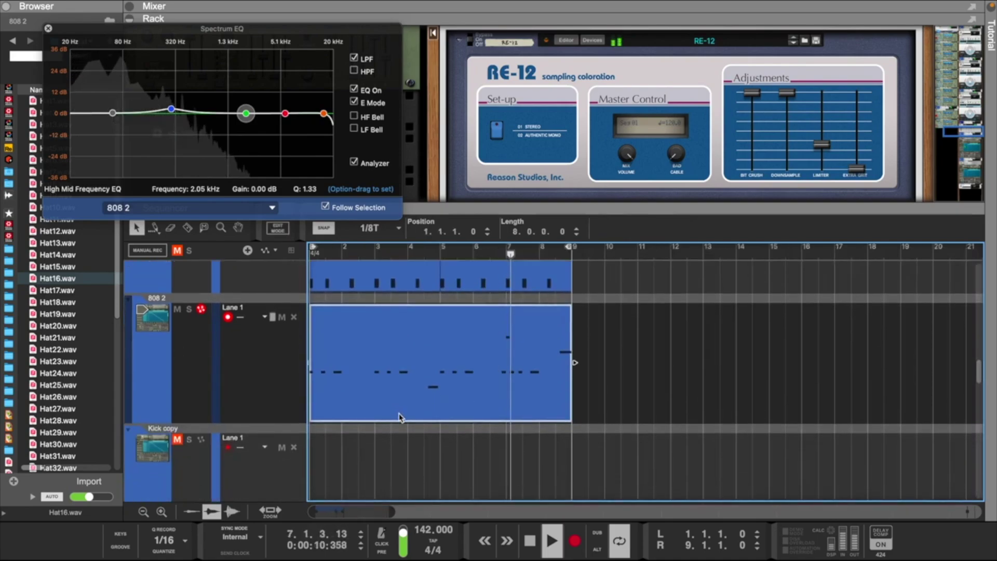
right_click(333, 391)
left_click(319, 407)
left_click_drag(319, 434, 320, 439)
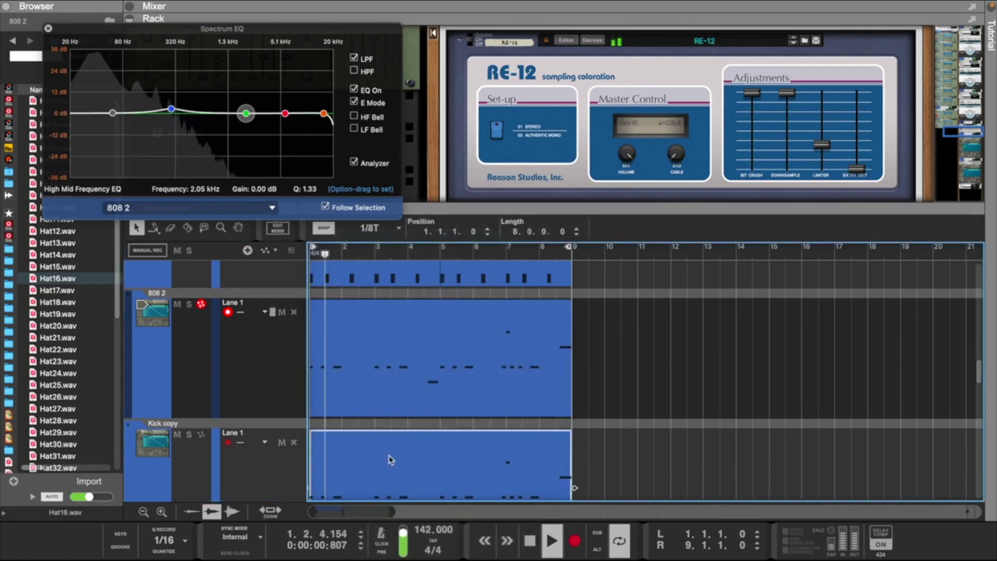
Set every note in the Kick copy clip to D#3 and return to the arrangement
double_click(413, 464)
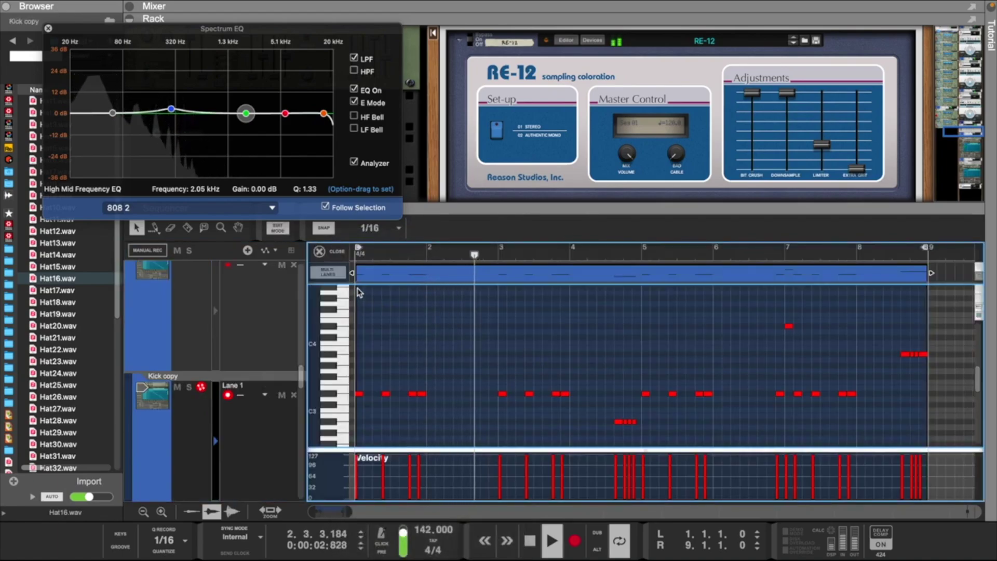
left_click_drag(360, 293, 954, 428)
scroll(731, 366, "up", 2)
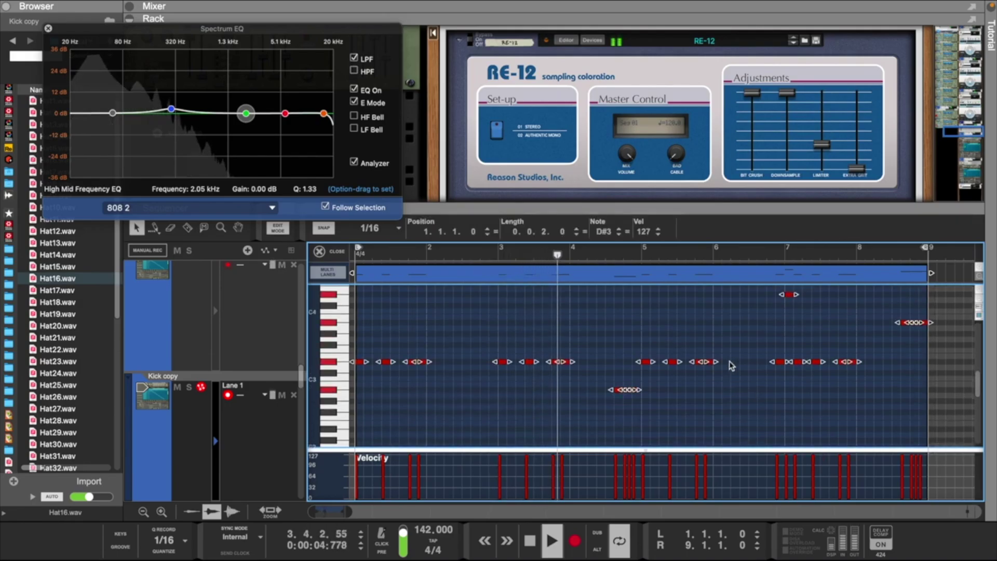
scroll(731, 367, "up", 2)
left_click(624, 235)
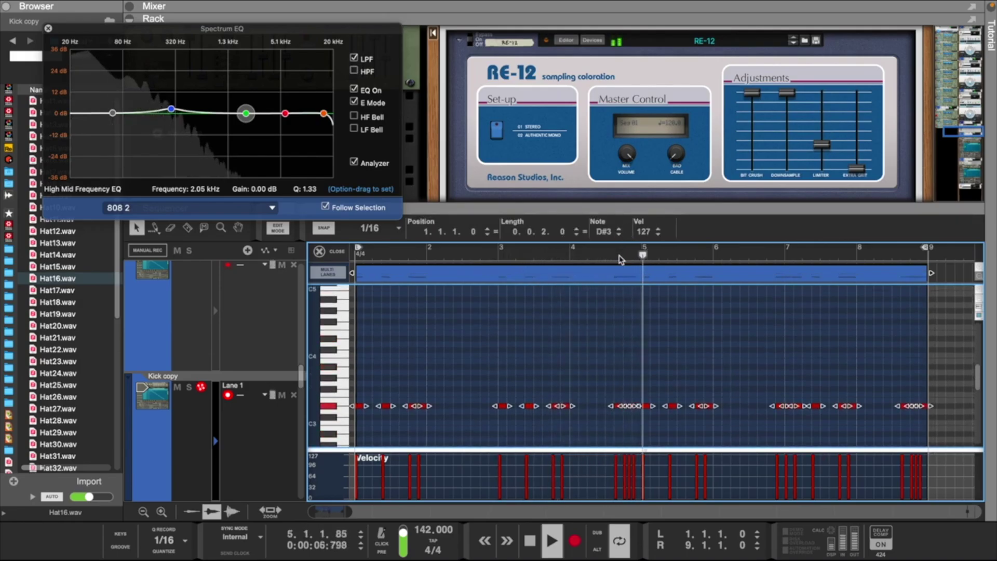
left_click(436, 334)
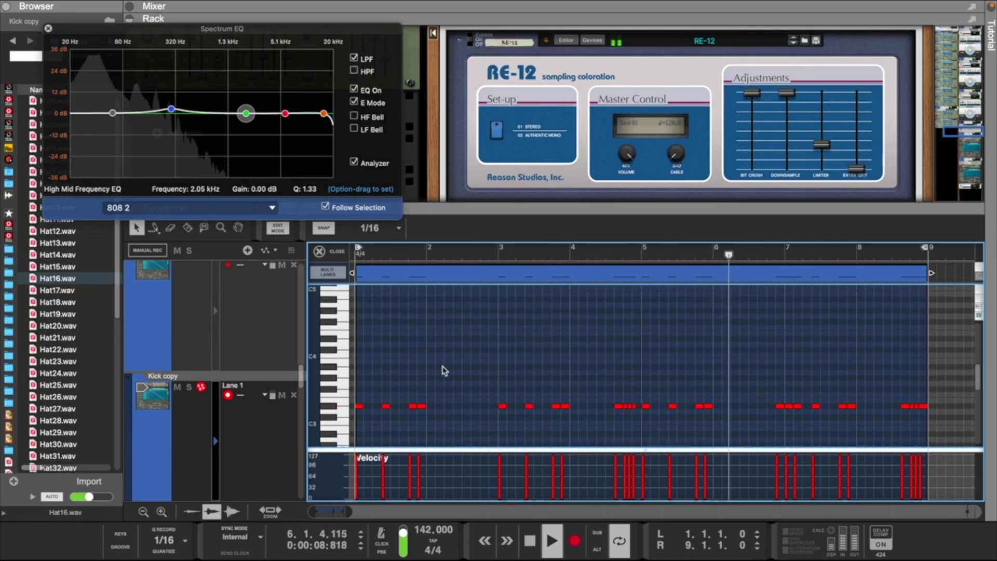
left_click(335, 252)
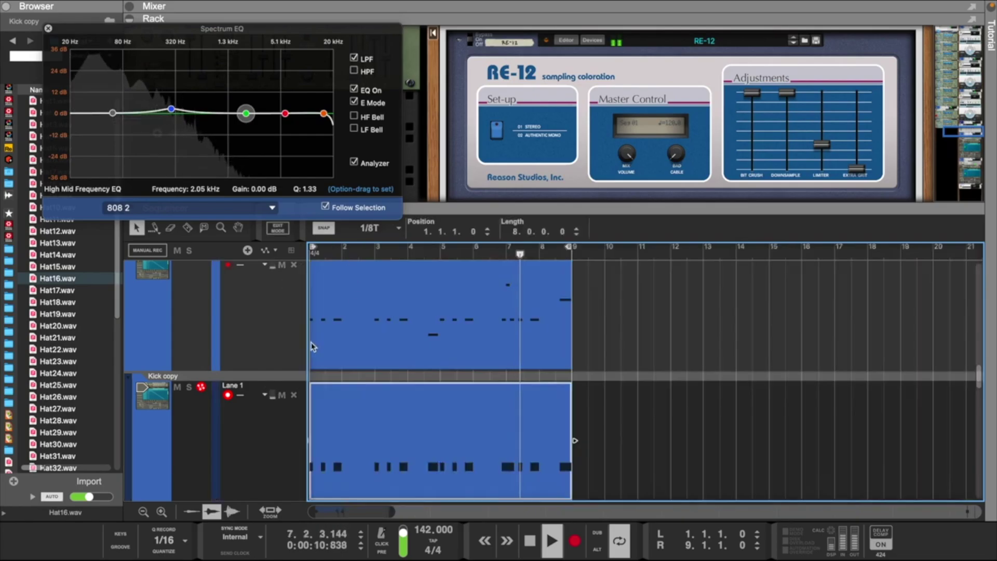
Duplicate all the clips in bars 1 to 8, from Cinematic Piano to Kick copy, so the copies start at bar 9
left_click(144, 514)
left_click(144, 513)
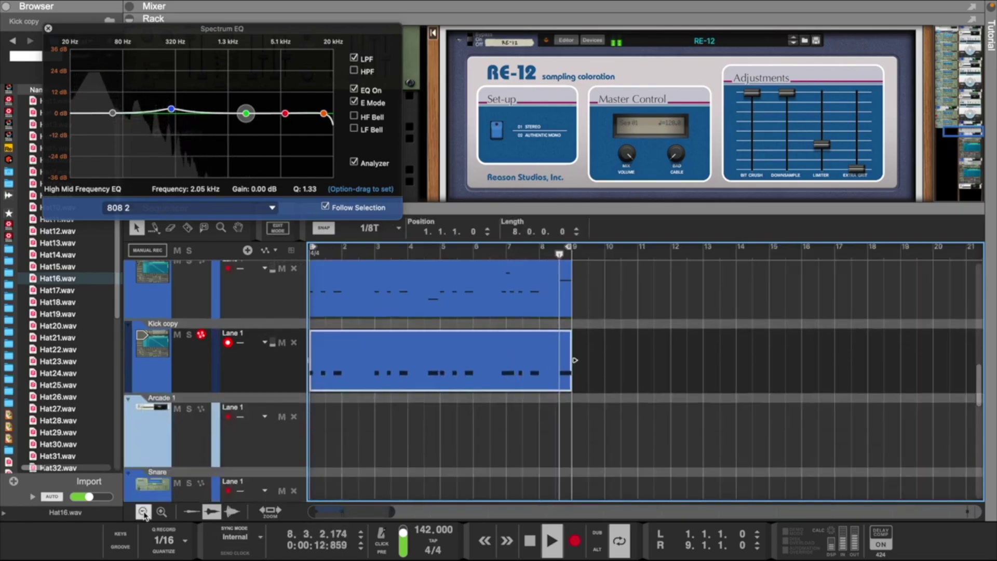
left_click(144, 513)
left_click(144, 513)
scroll(370, 343, "up", 10)
scroll(370, 343, "up", 2)
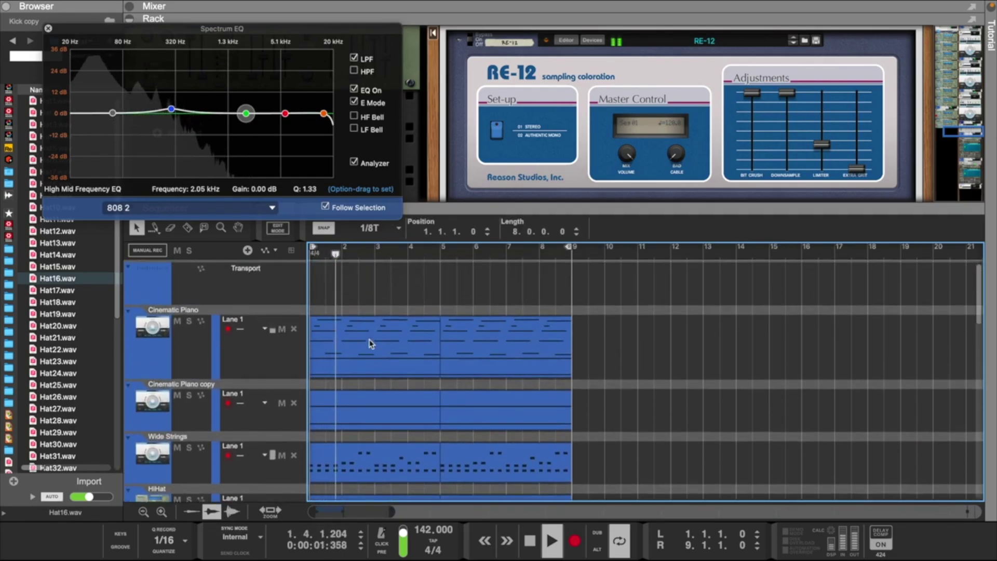
left_click(143, 513)
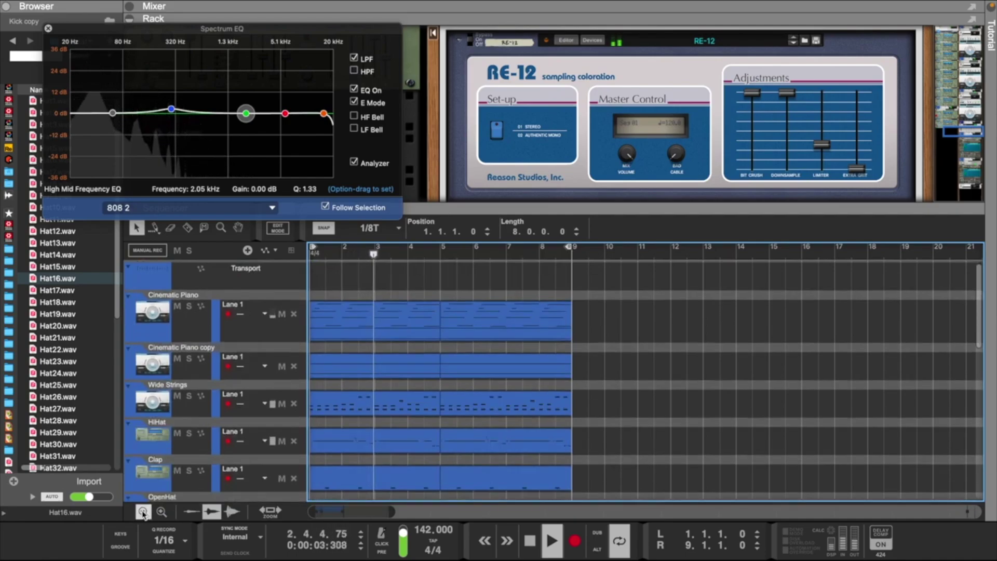
left_click(143, 513)
left_click(143, 513)
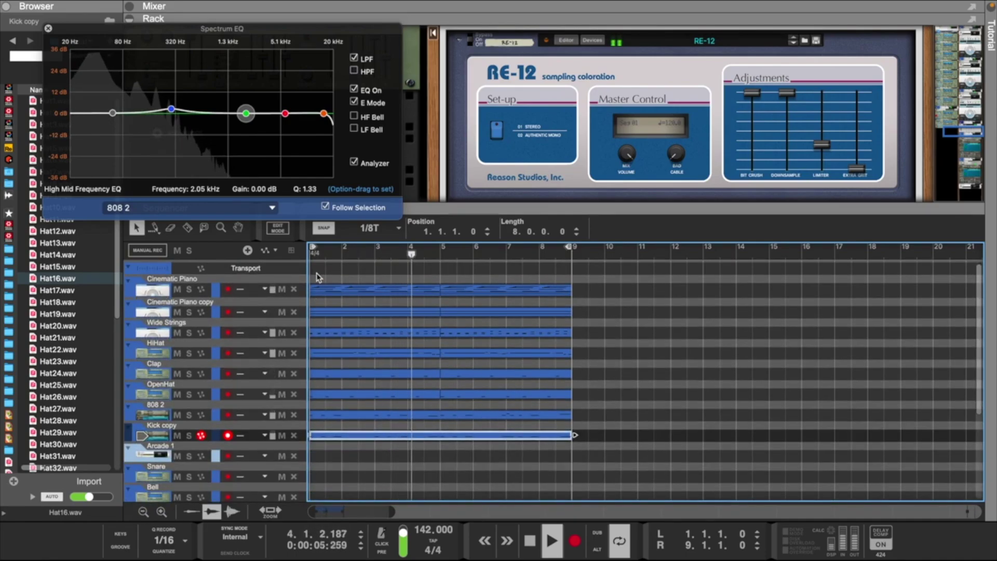
left_click_drag(318, 277, 577, 497)
key("super+d")
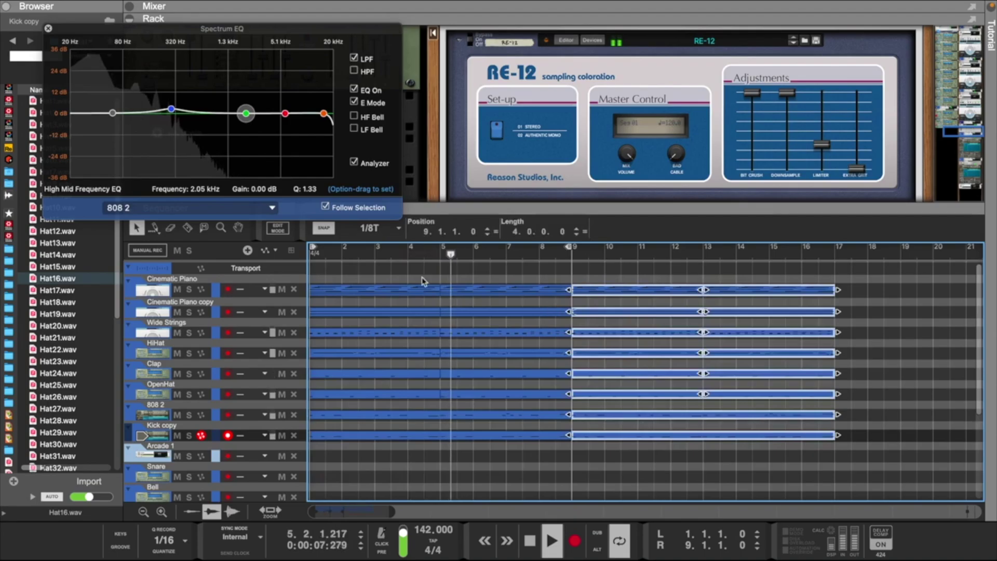
Set the mix of the Cinematic Piano's HalfTime effect to 100% and extend the loop's right locator to bar 17
left_click(150, 288)
scroll(634, 99, "up", 10)
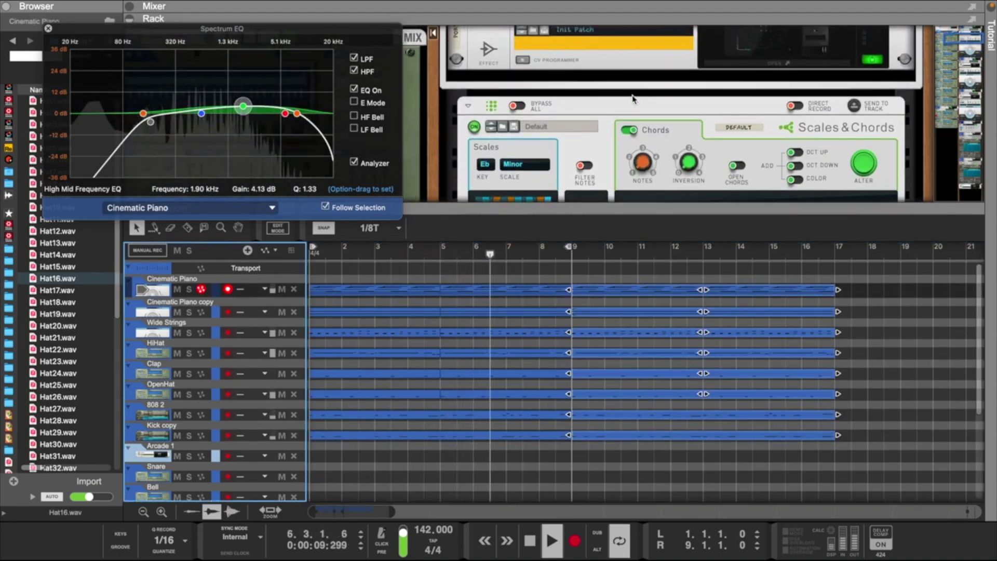
left_click(791, 102)
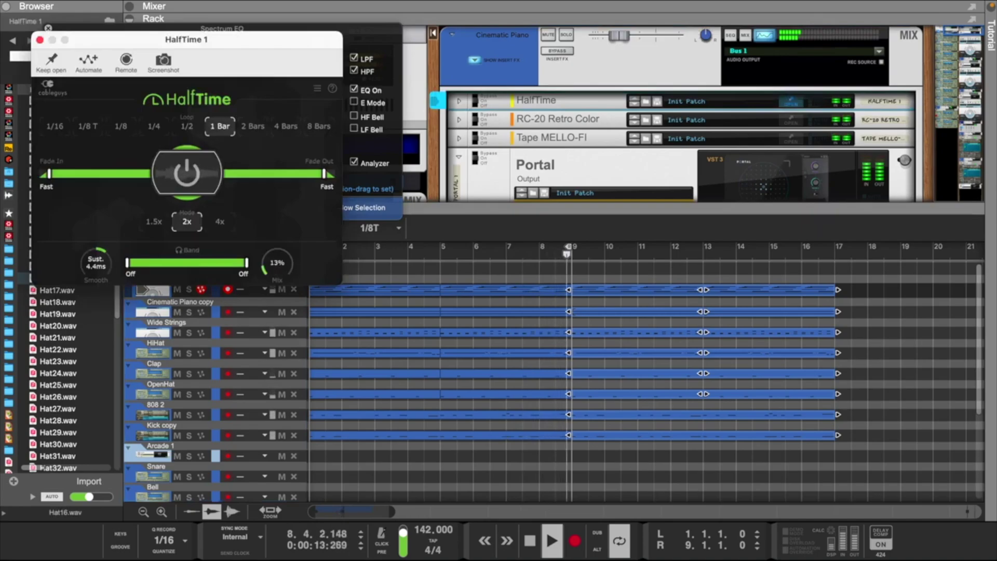
left_click_drag(570, 249, 832, 273)
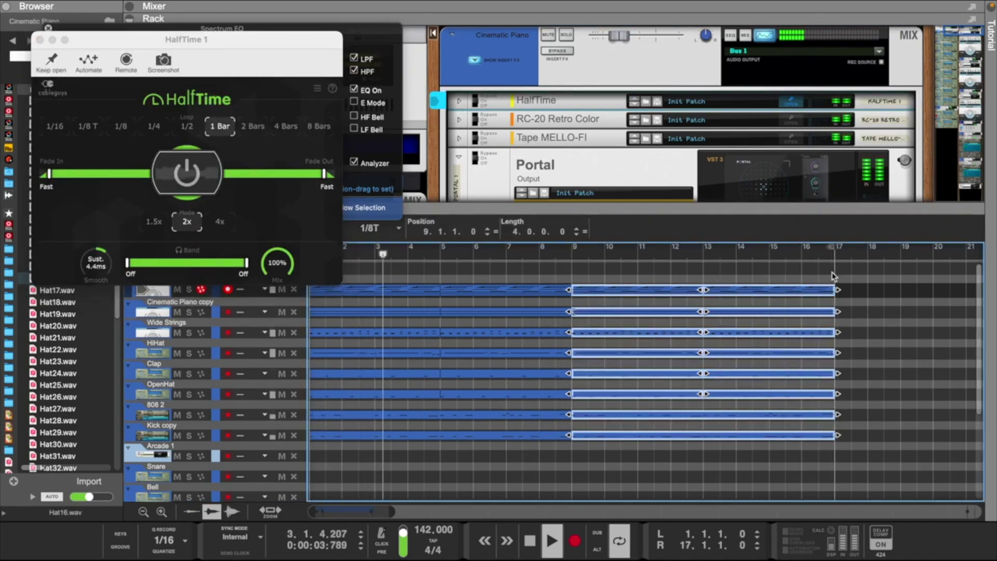
Open the Cinematic Piano copy track's HalfTime effect and switch it on
left_click(159, 310)
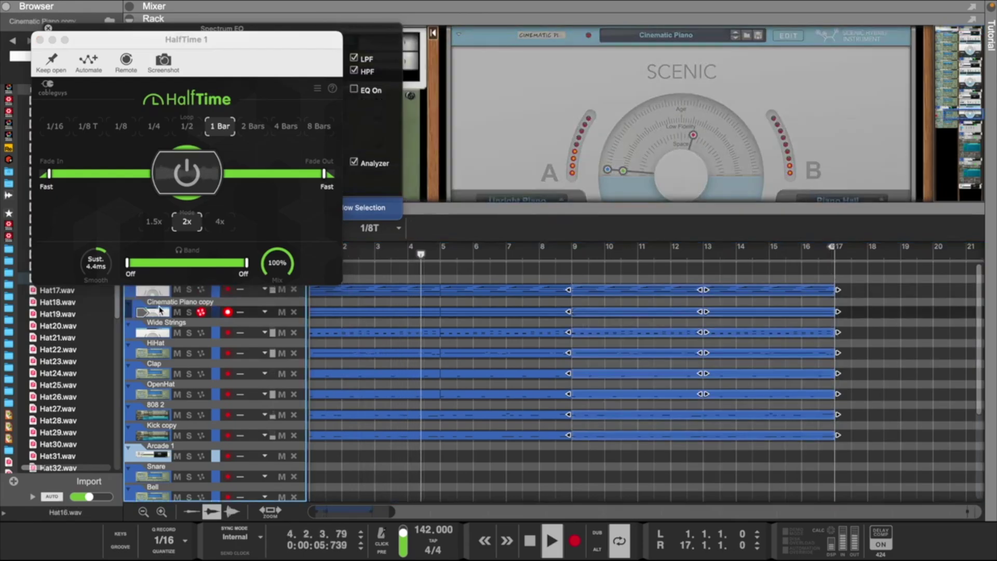
scroll(633, 164, "up", 5)
scroll(771, 81, "up", 3)
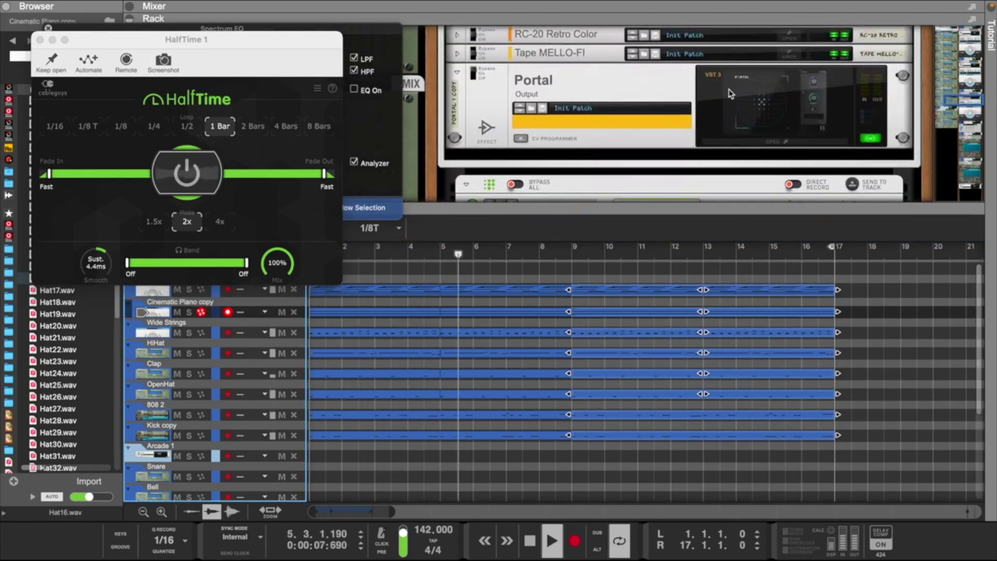
left_click(792, 92)
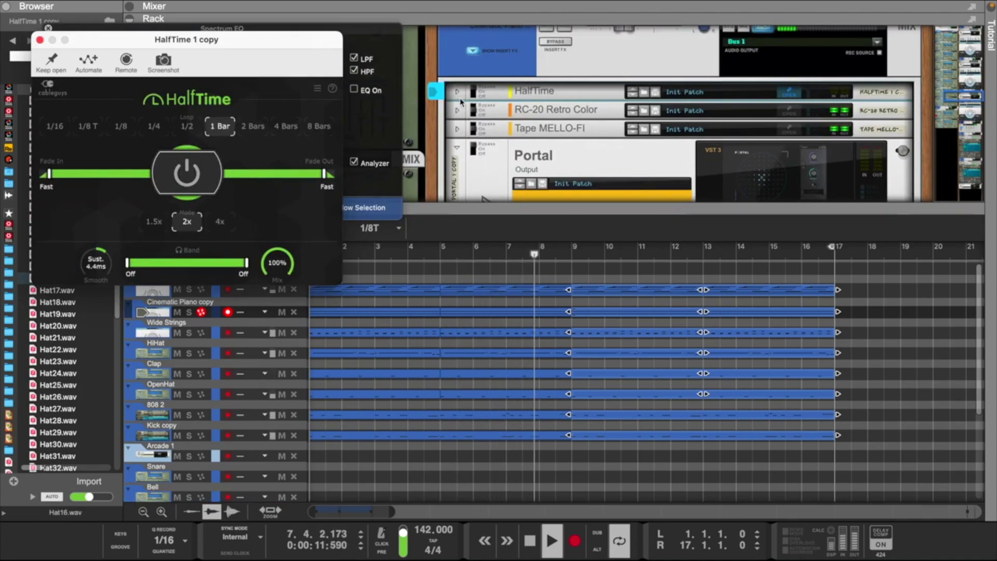
left_click(476, 92)
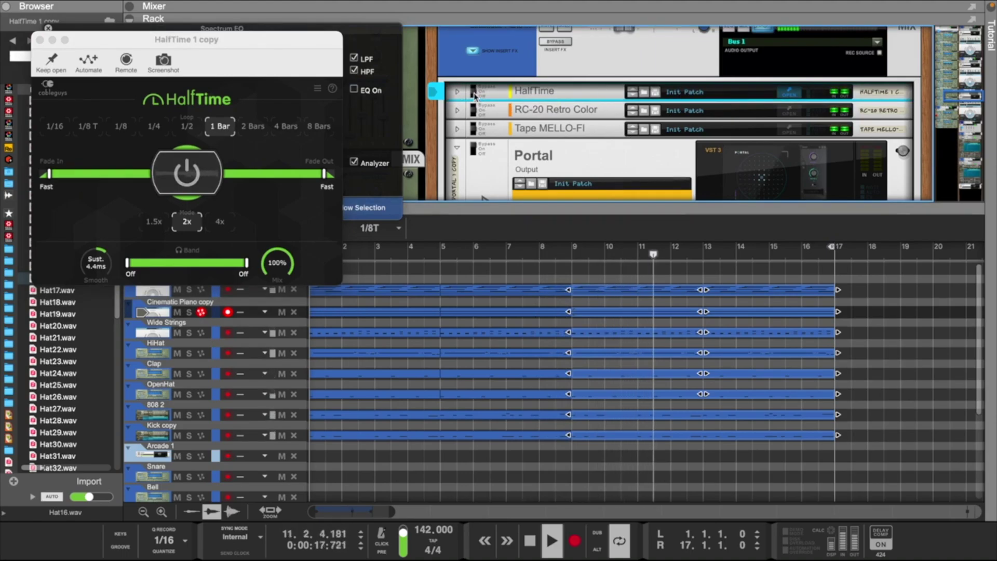
Set the mix of the Wide Strings' HalfTime effect to 100% and raise the Wide Strings channel level slightly
left_click(171, 333)
scroll(645, 104, "up", 5)
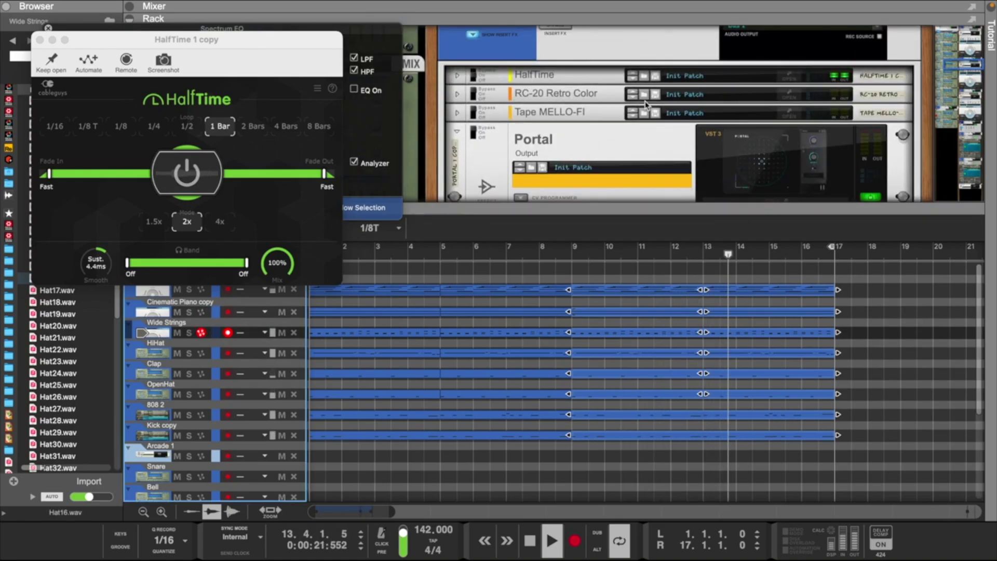
scroll(645, 105, "up", 3)
scroll(647, 105, "down", 2)
left_click(788, 131)
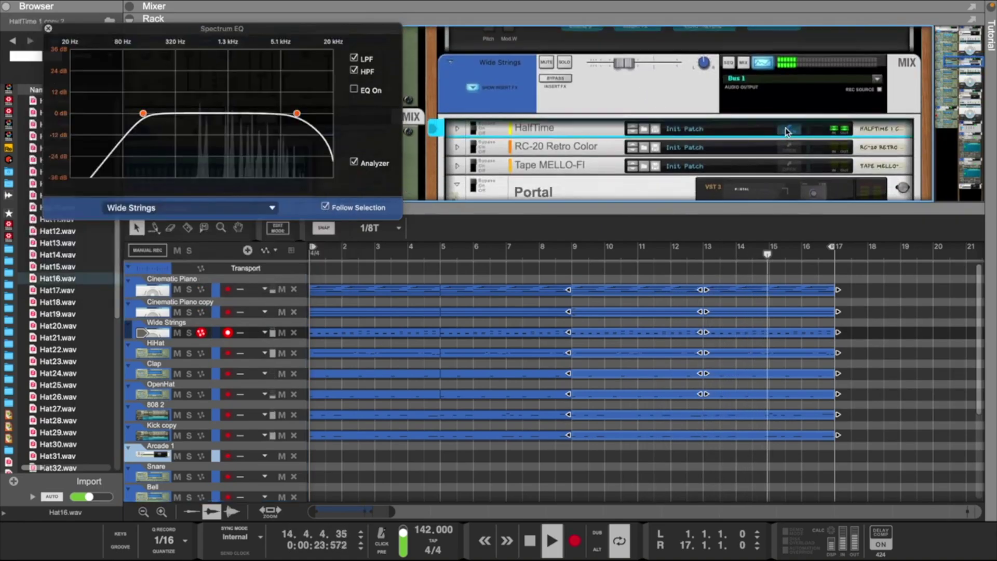
left_click(788, 131)
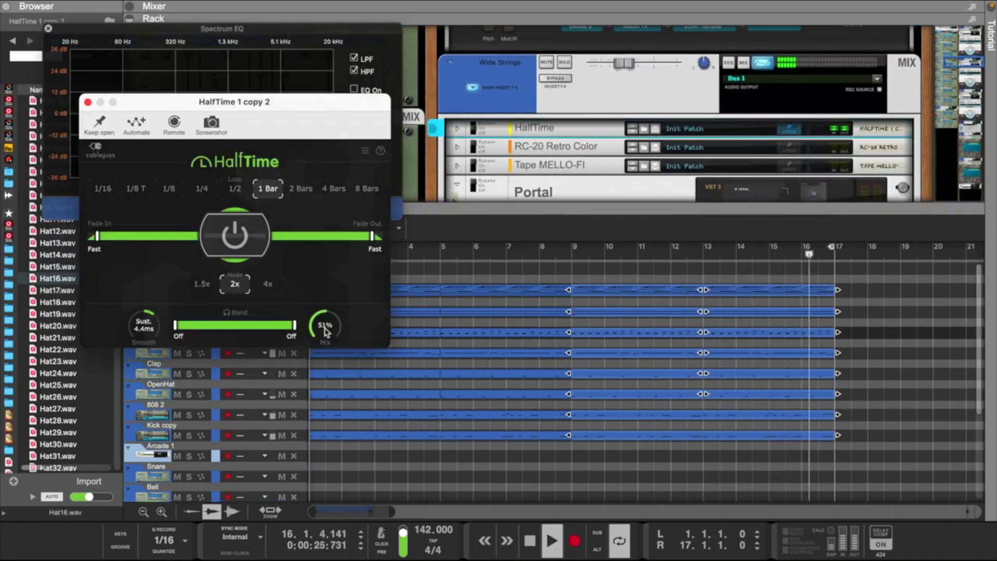
left_click_drag(325, 332, 326, 296)
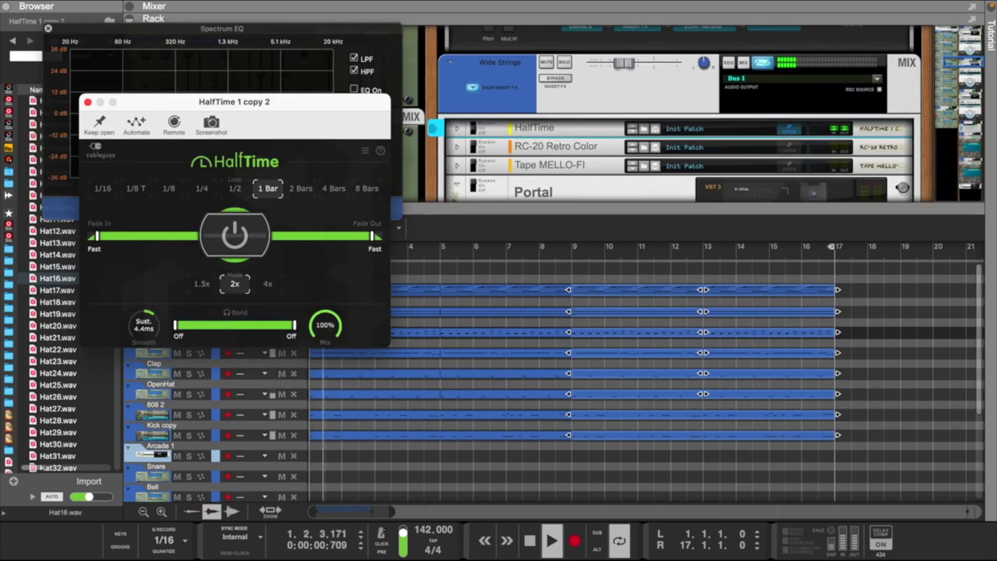
left_click(87, 102)
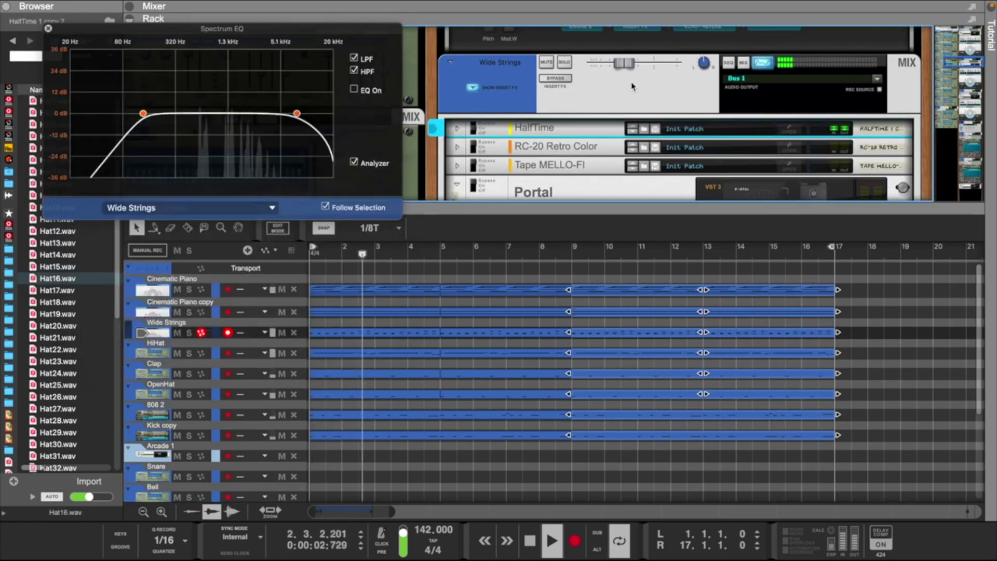
left_click_drag(623, 63, 629, 64)
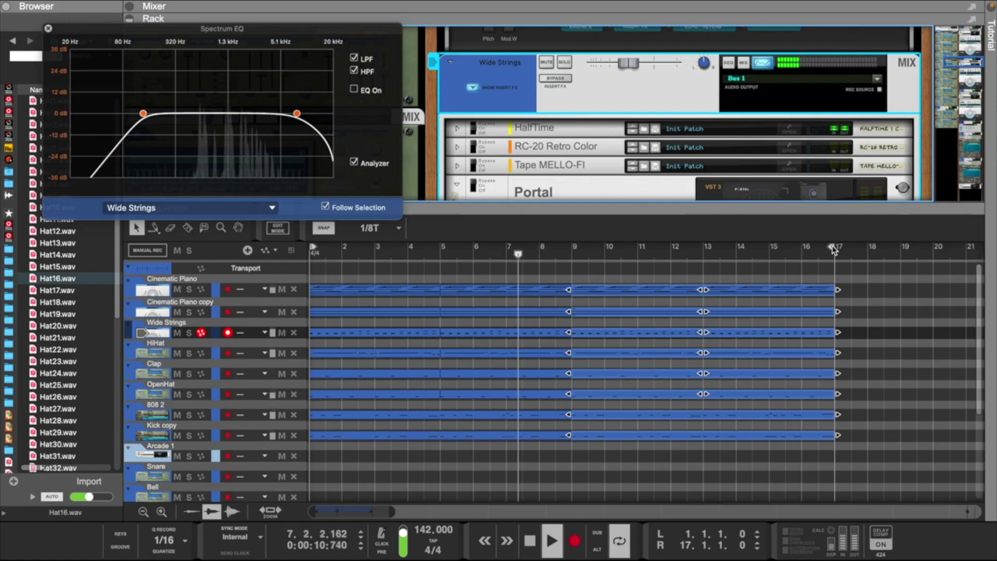
Create an automation lane for the Cinematic Piano HalfTime's enable switch and draw an automation clip from bar 9 to bar 13
left_click(178, 295)
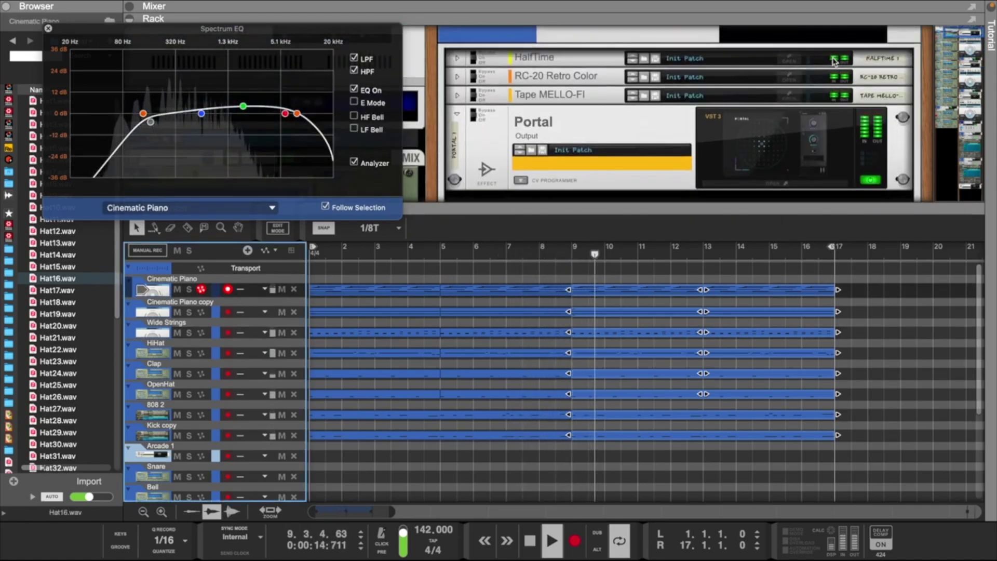
left_click(789, 60)
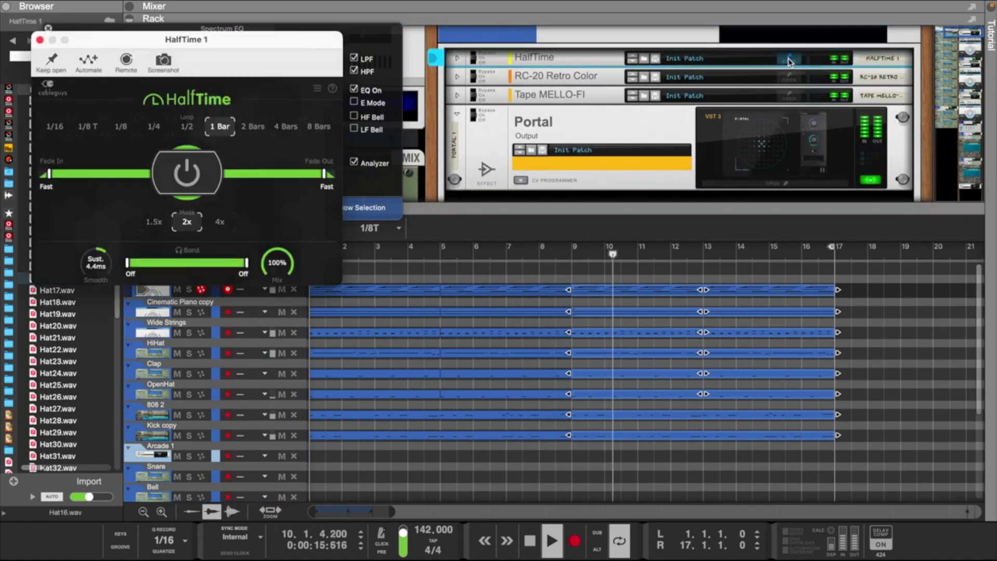
right_click(479, 58)
left_click(484, 62)
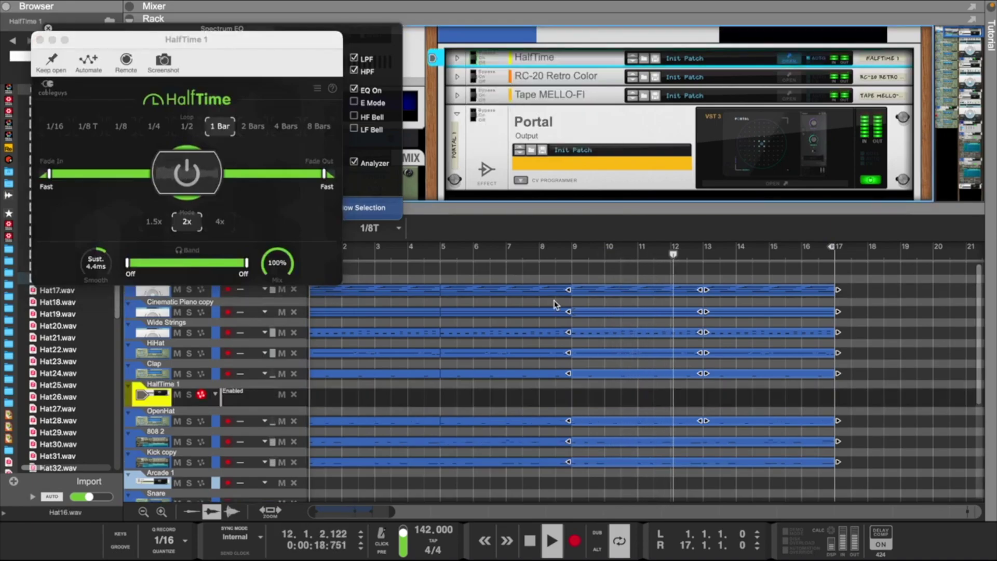
left_click_drag(573, 396, 708, 408)
double_click(650, 400)
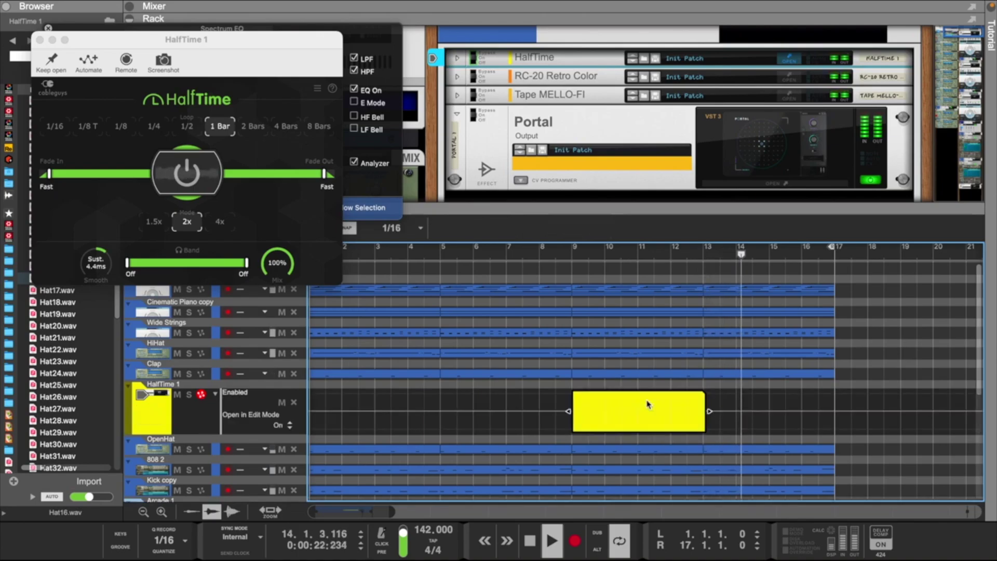
Add an On point at the start of the HalfTime 1 automation clip and set the lane's static value to Bypass
left_click(574, 414)
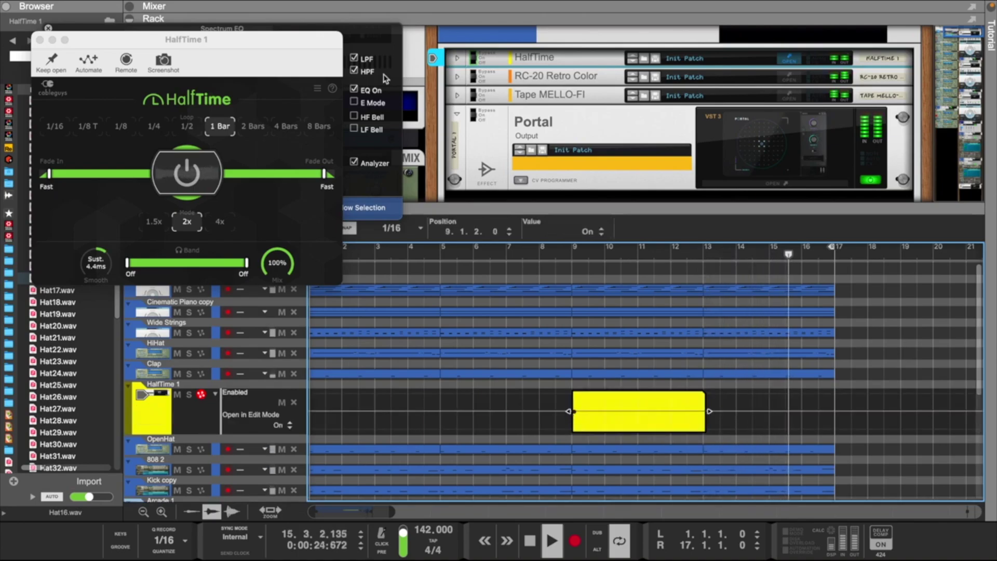
left_click(40, 41)
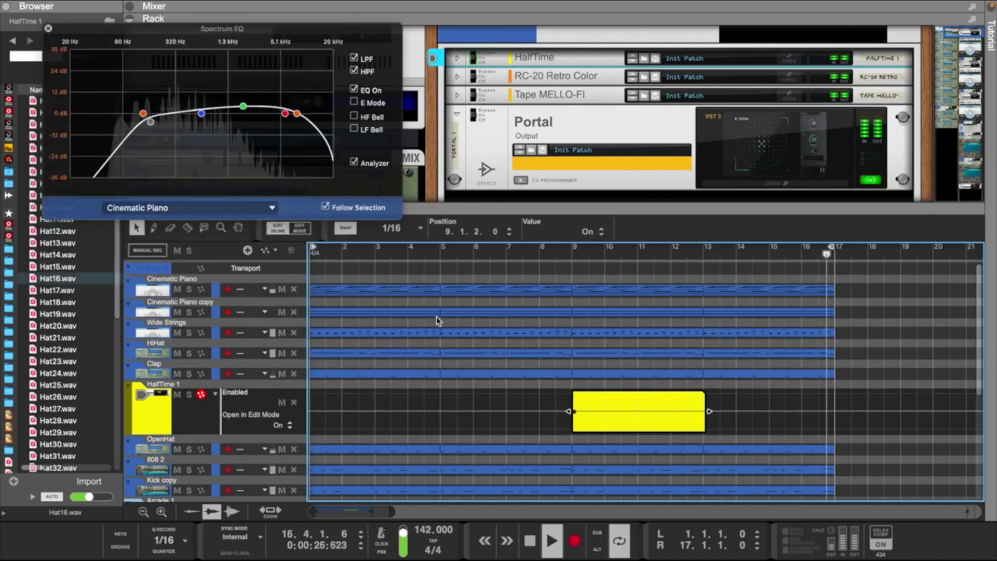
left_click(290, 429)
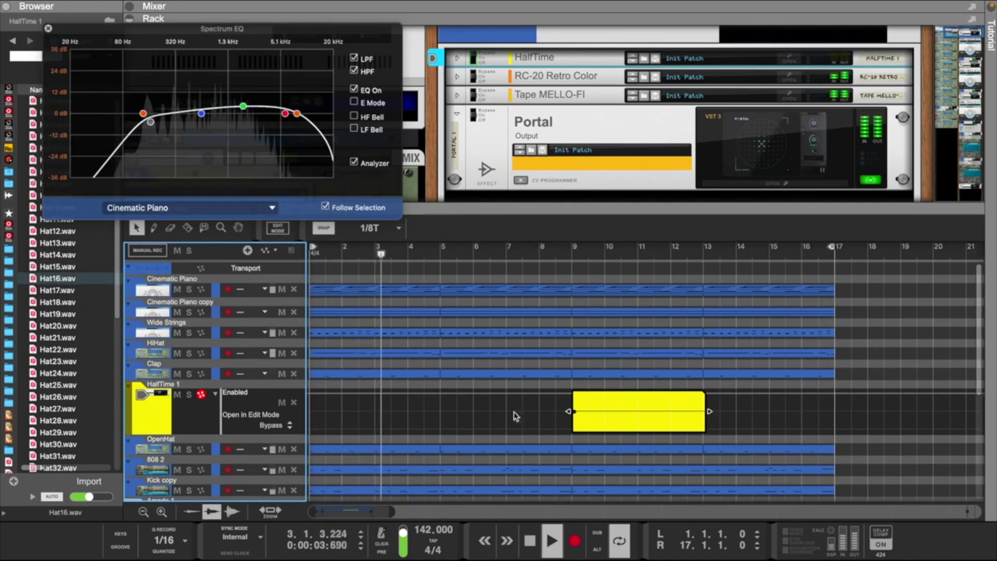
Create an enable automation lane for the Wide Strings' HalfTime effect and draw an automation clip from bar 9 to bar 17
left_click(159, 332)
scroll(670, 121, "up", 8)
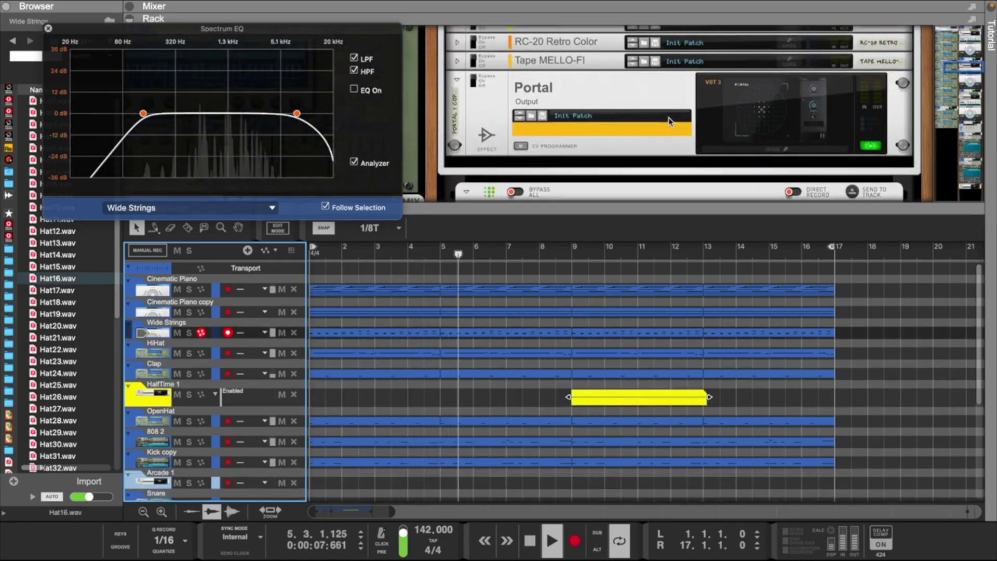
scroll(671, 120, "up", 3)
right_click(481, 102)
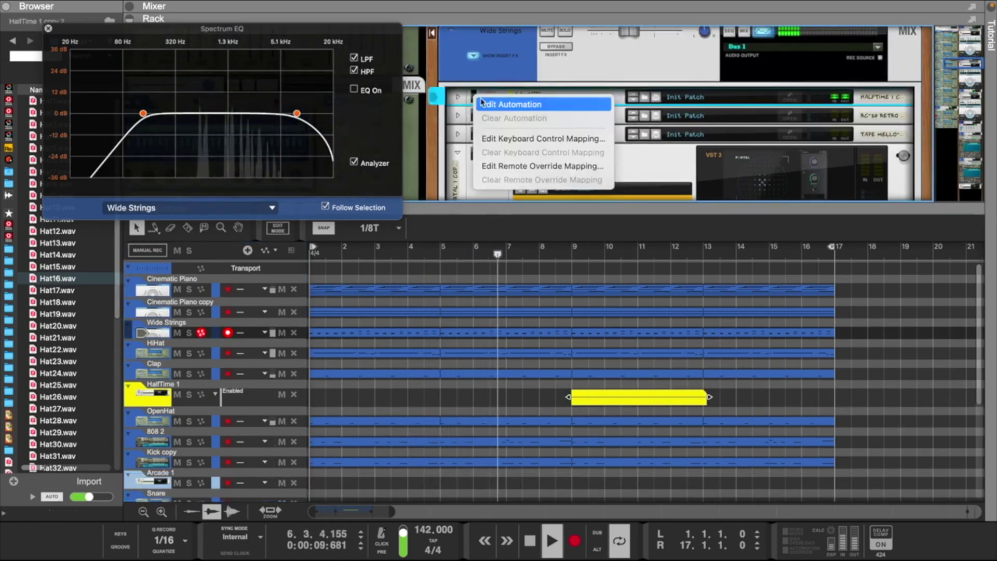
left_click(487, 104)
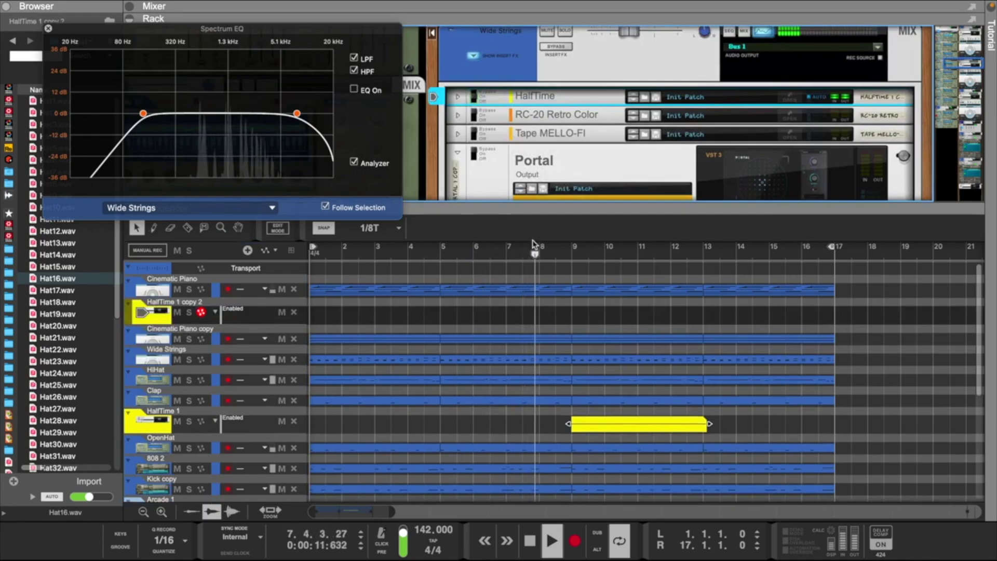
double_click(573, 316)
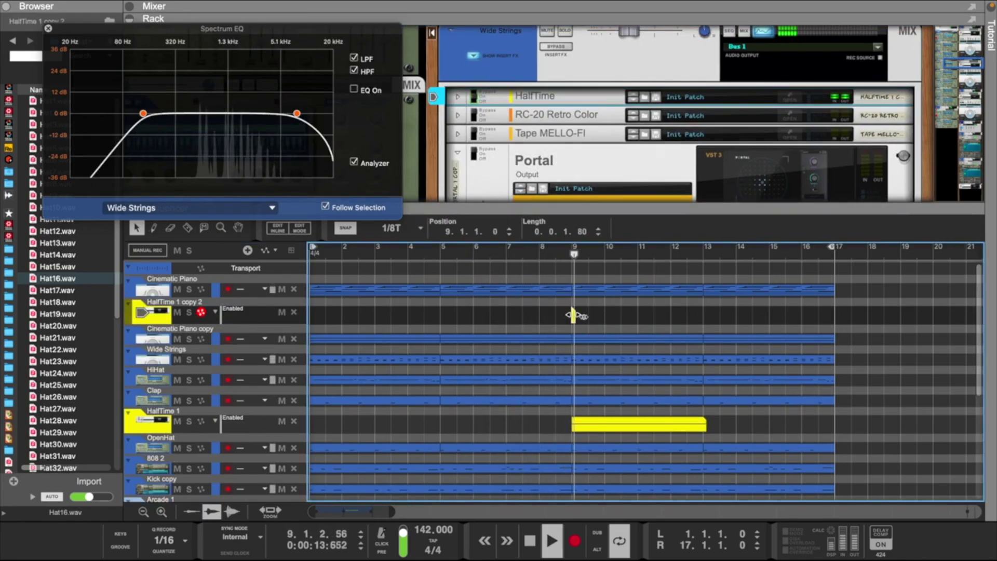
left_click_drag(574, 315, 838, 320)
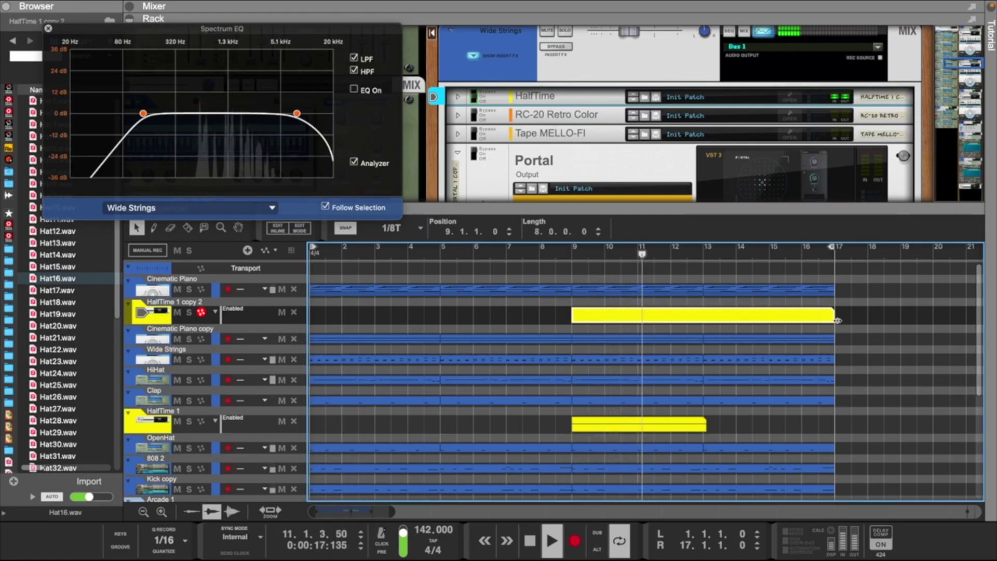
Extend the HalfTime 1 clip to bar 17, then give the HalfTime 1 copy 2 clip an On point and Bypass as static value
left_click(697, 424)
left_click_drag(710, 424, 837, 424)
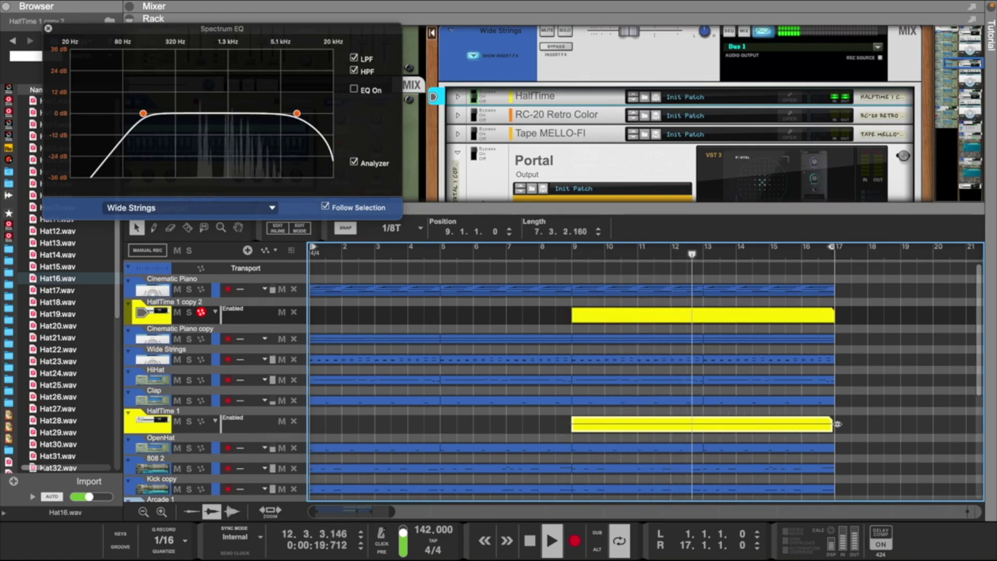
left_click(647, 315)
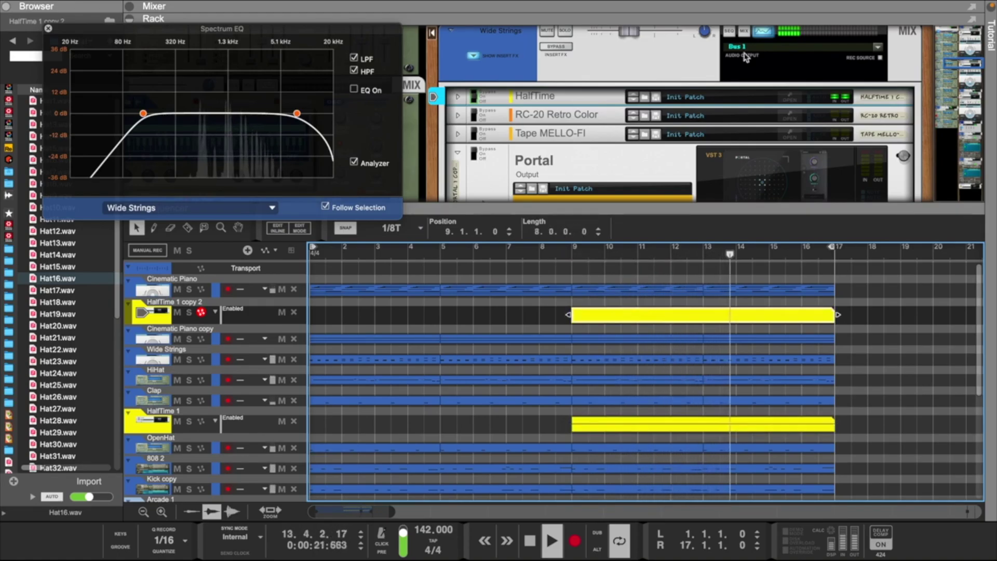
left_click(790, 96)
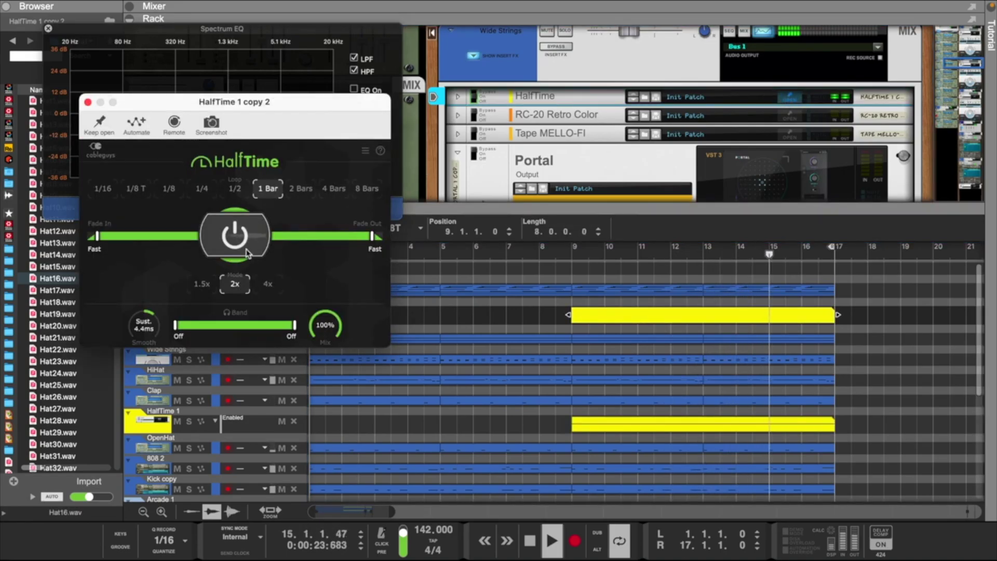
left_click(597, 320)
left_click(575, 332)
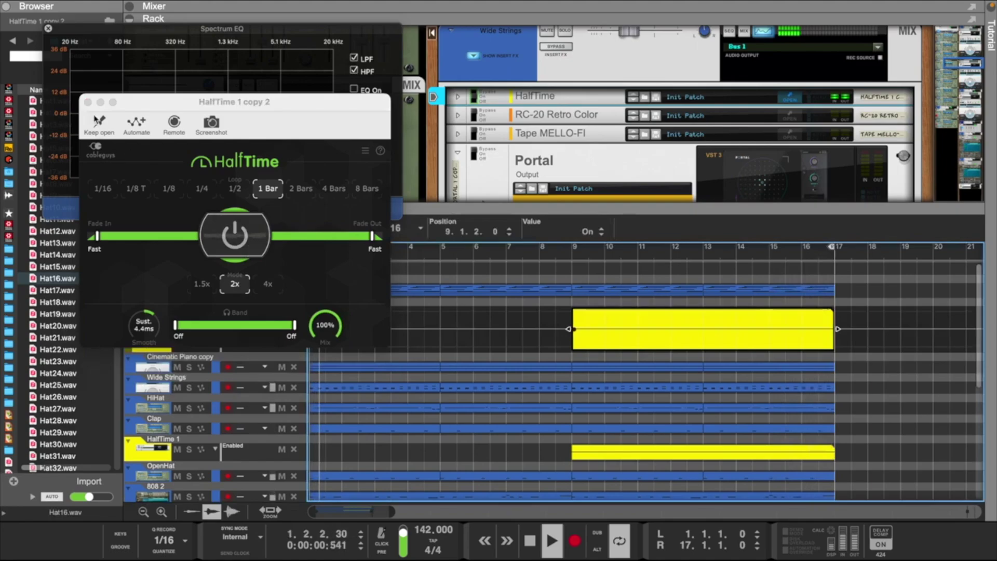
left_click(88, 102)
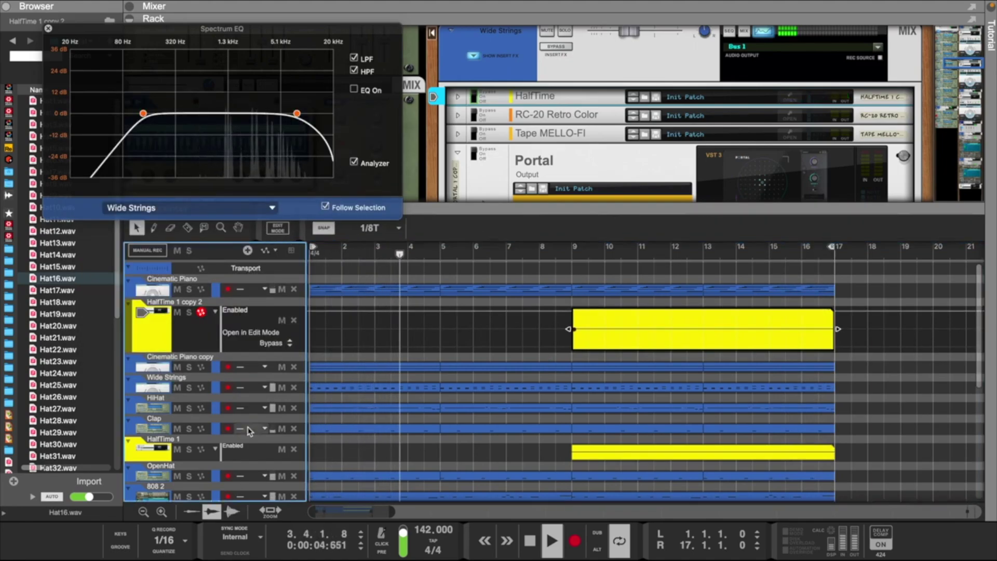
Move the HalfTime 1 automation track directly below Cinematic Piano and loop playback over the Cinematic Piano clips in bars 9 to 17
left_click(128, 452)
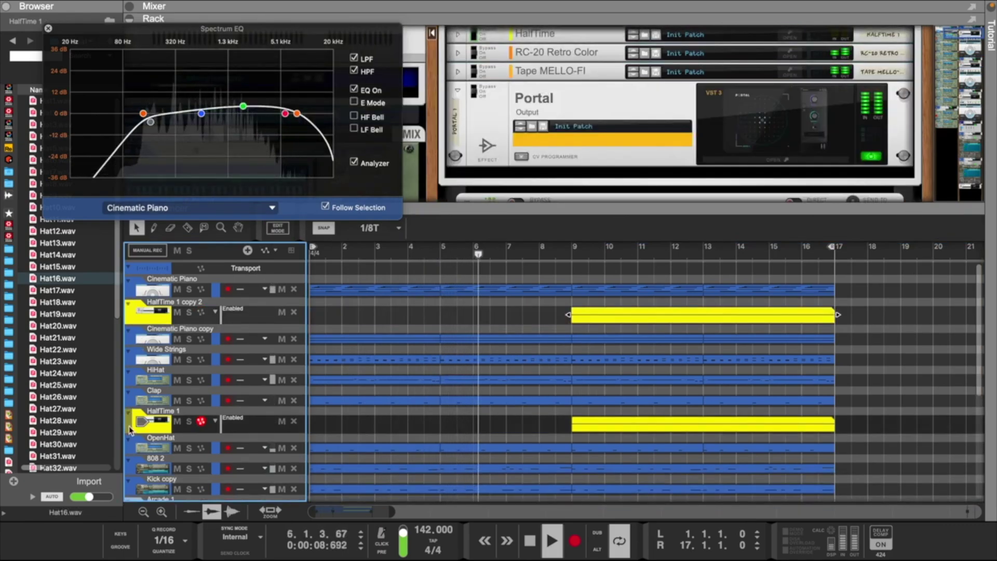
left_click_drag(136, 422, 144, 337)
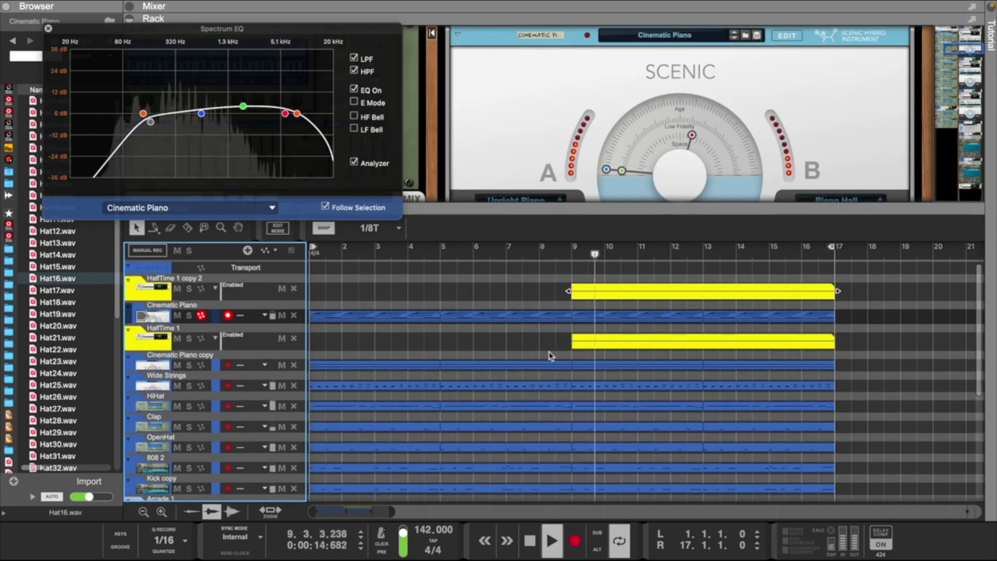
left_click_drag(689, 309, 761, 324)
key("p")
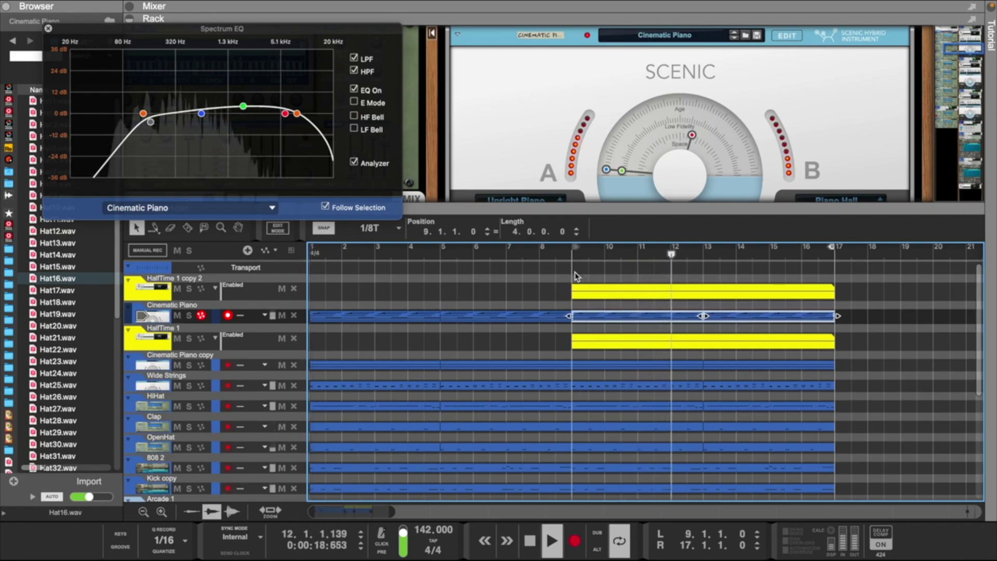
Join the Wide Strings clips in bars 9 to 17 and check the joined clip's notes in the editor
left_click_drag(694, 378, 727, 391)
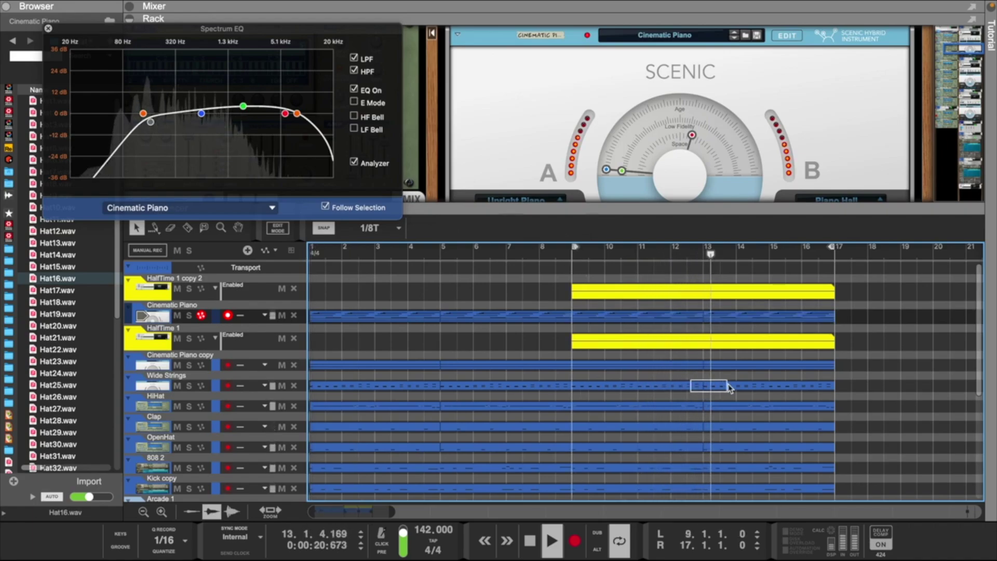
right_click(727, 391)
left_click(753, 417)
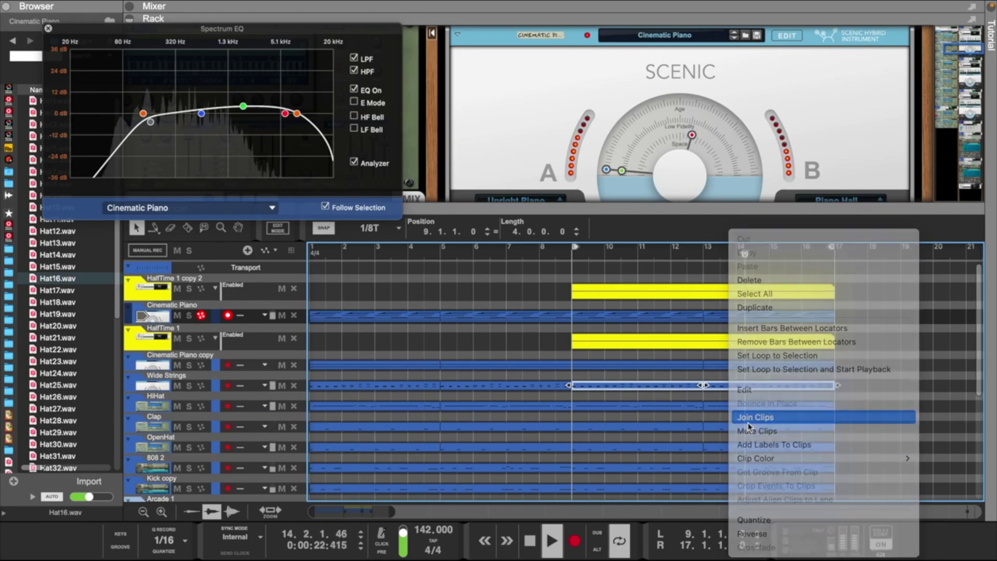
double_click(713, 391)
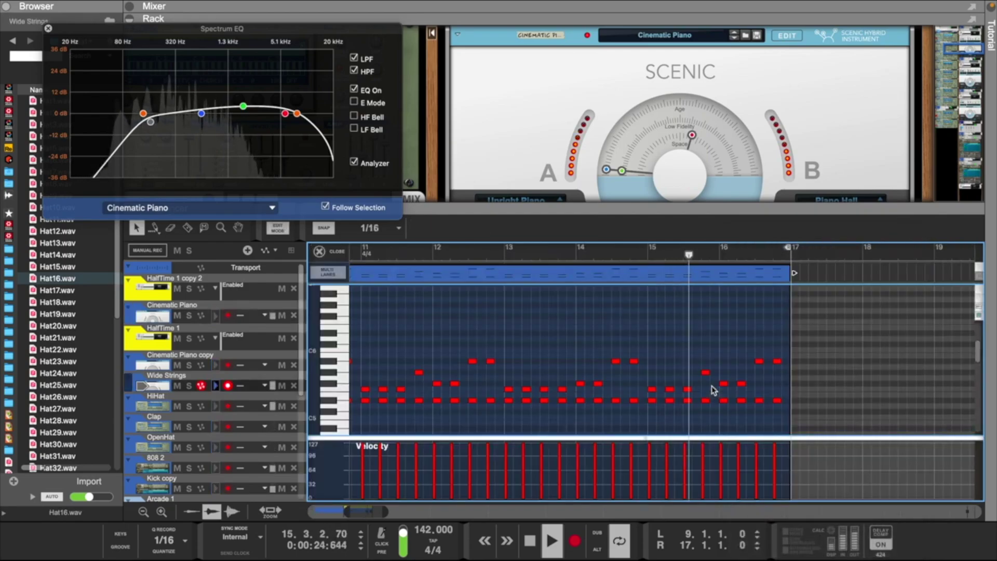
left_click(337, 251)
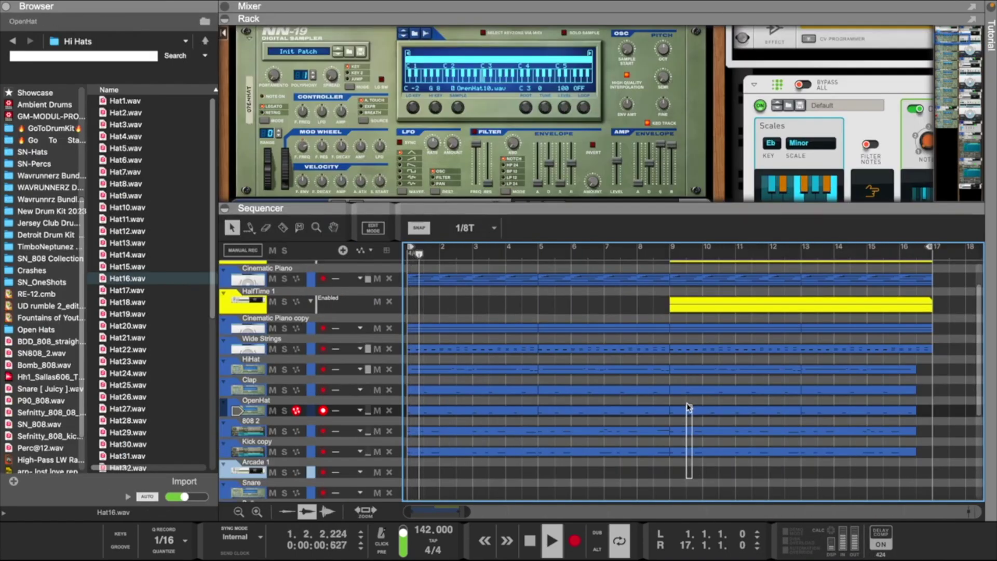
Trim the start of the HiHat clip at bar 9 to about mid-bar 10 and the OpenHat, 808 2 and Kick copy clips to bar 11
left_click_drag(687, 403, 719, 412)
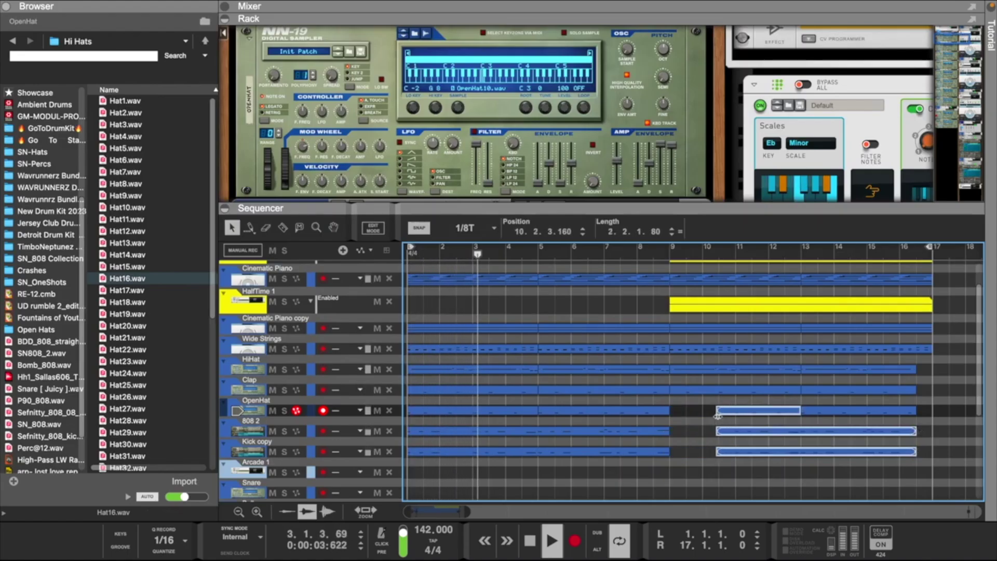
left_click(684, 373)
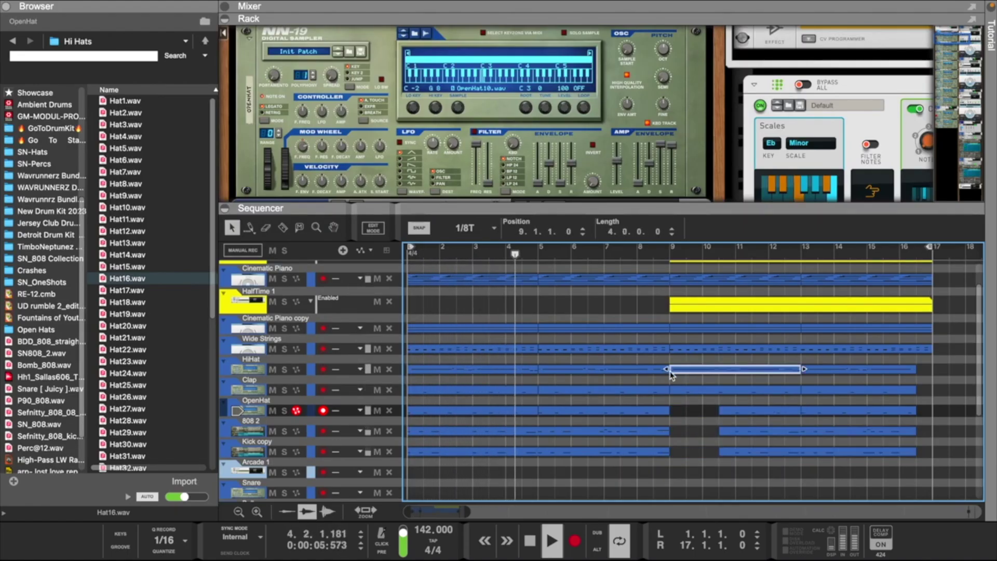
left_click_drag(670, 372, 728, 451)
left_click_drag(719, 412, 736, 413)
left_click(714, 415)
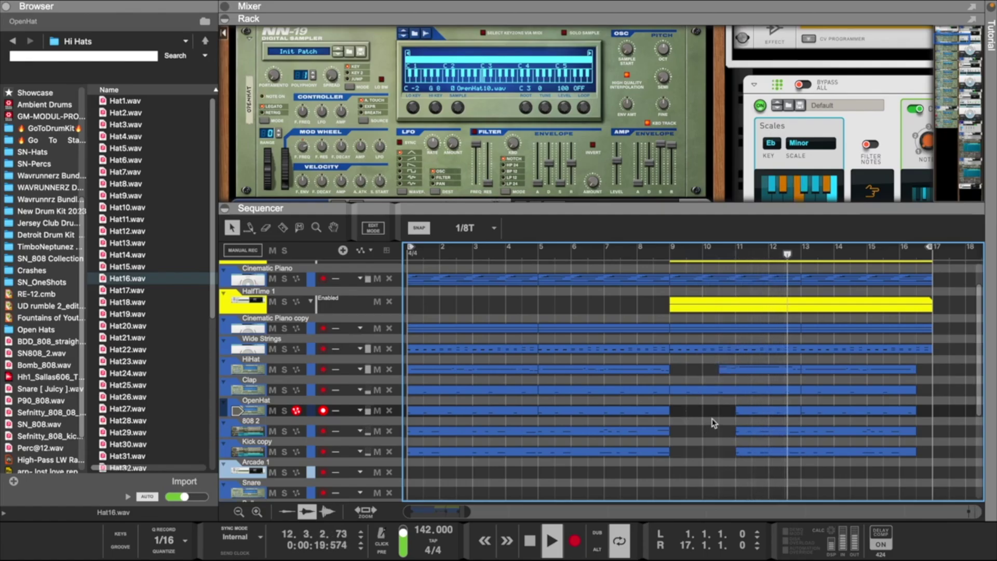
Extend the trimmed OpenHat clip's start back to bar 9 and try moving the loop's left locator to bar 9
left_click(738, 410)
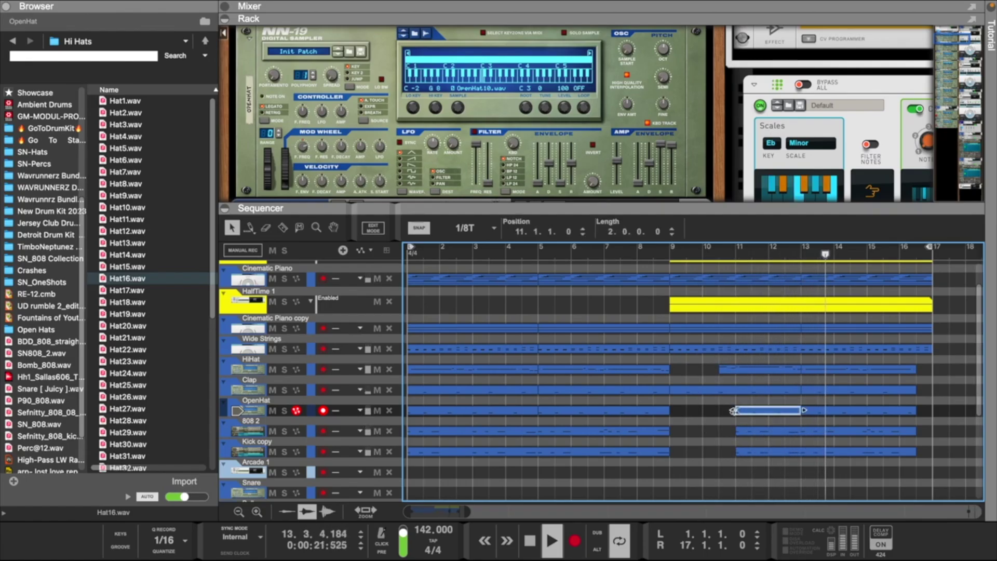
left_click_drag(732, 411, 667, 419)
left_click_drag(411, 250, 673, 264)
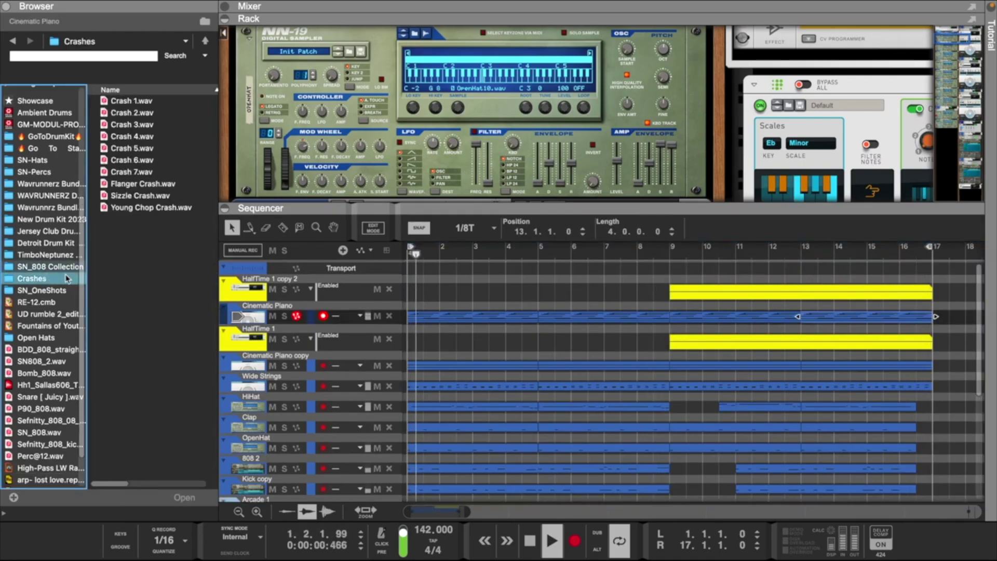
Audition the crash samples, then place Crash 4.wav on a new audio track at bar 9 with its level lowered to about -32 dB
left_click(129, 160)
left_click(130, 149)
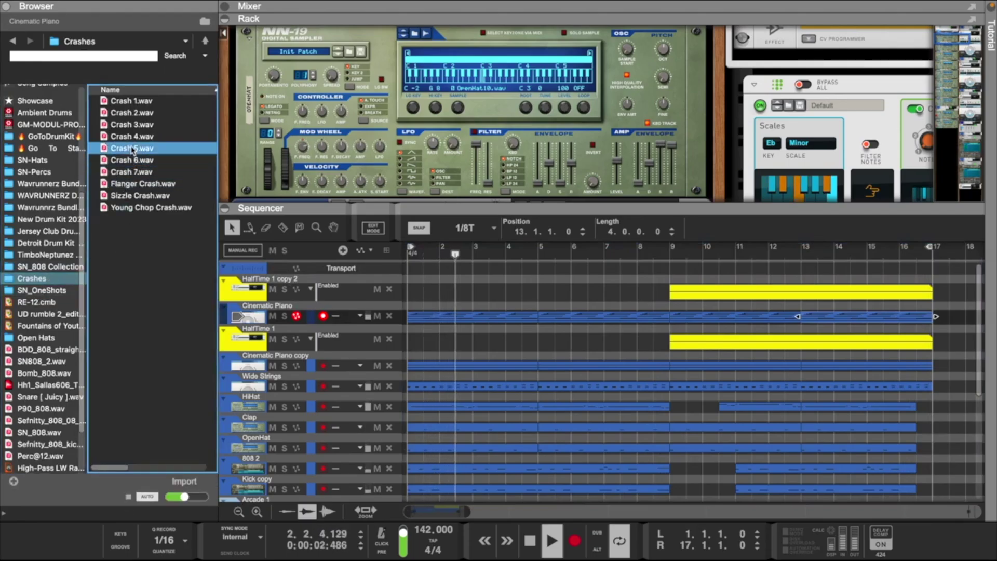
left_click(130, 136)
scroll(315, 306, "down", 6)
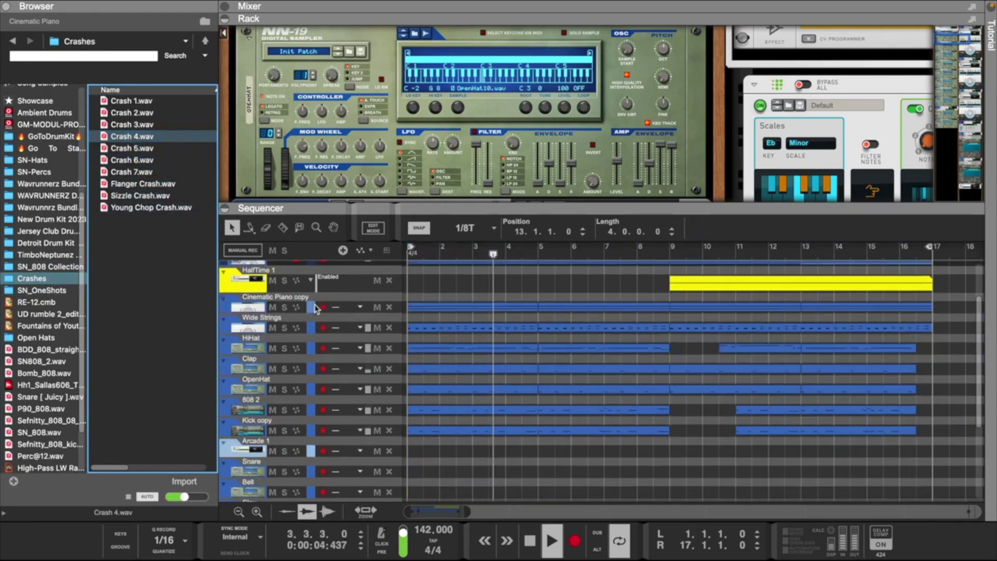
left_click_drag(128, 137, 687, 418)
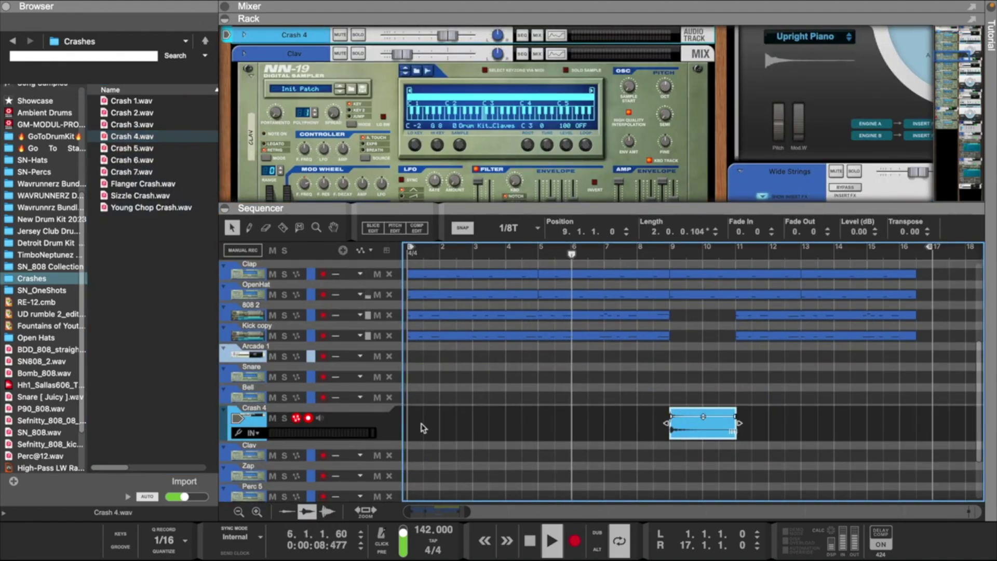
left_click_drag(447, 35, 406, 45)
left_click(681, 372)
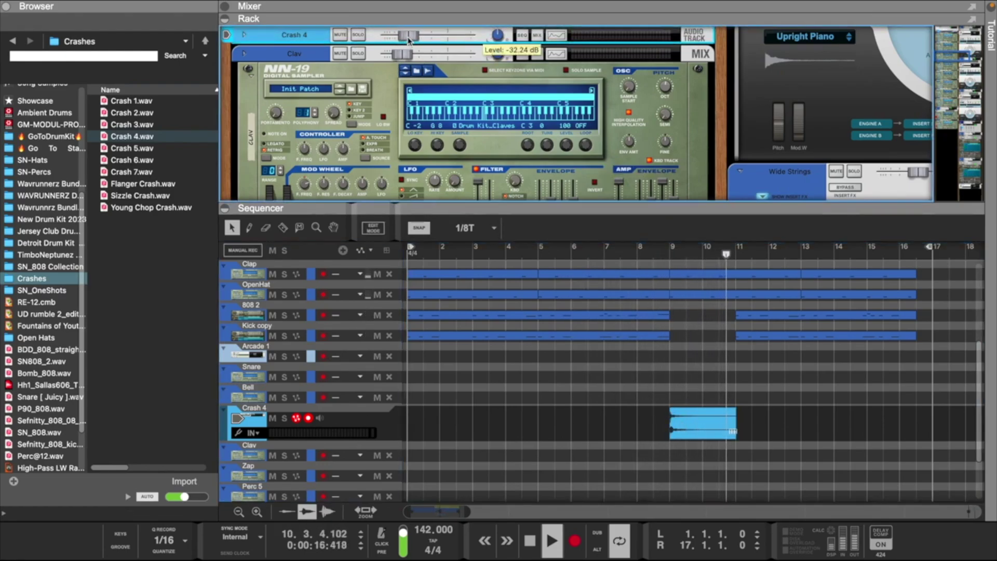
Create a reversed copy of the bar 9 Crash 4 clip and position it to end at about bar 17
left_click(674, 429)
key("ctrl+d")
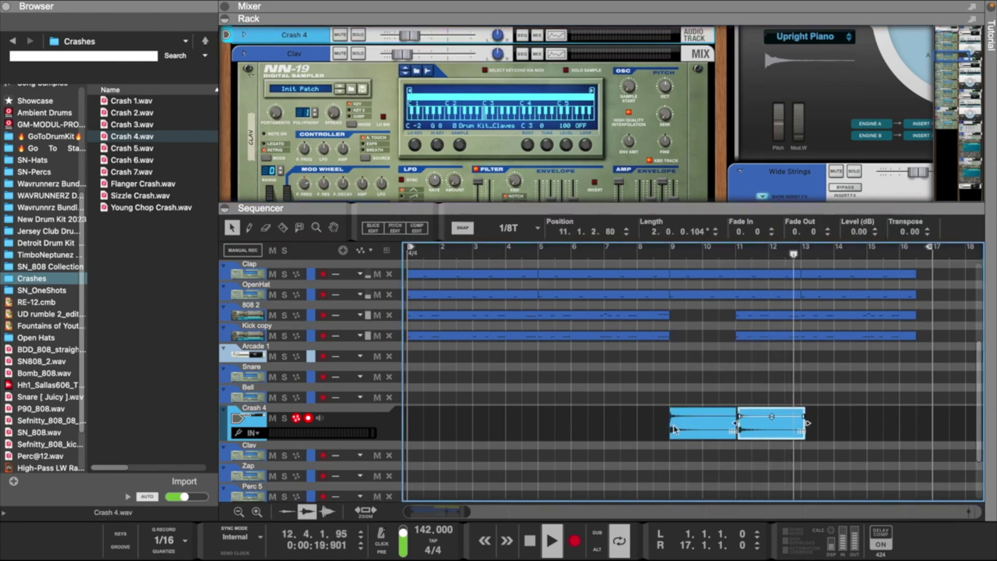
right_click(742, 430)
left_click(786, 534)
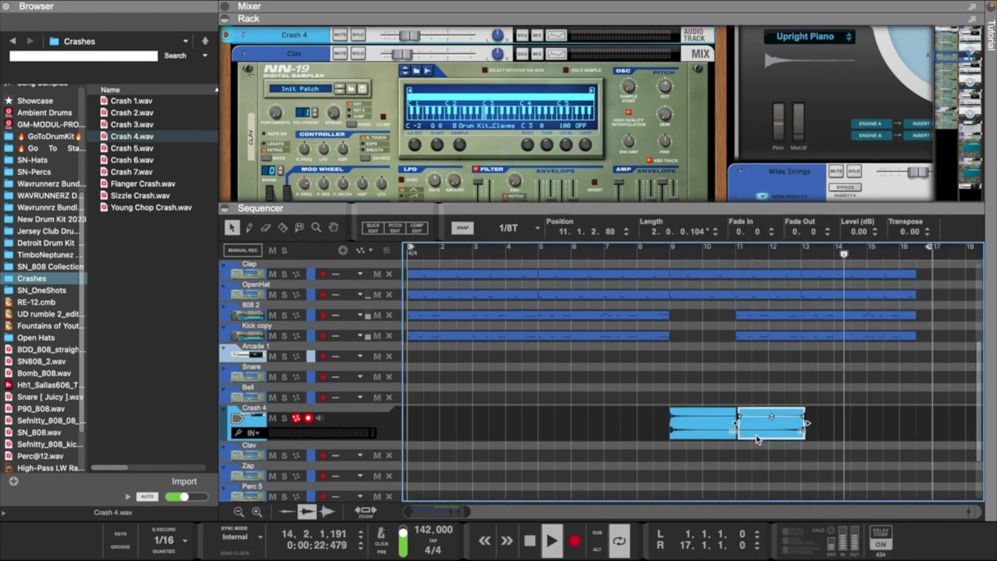
left_click_drag(754, 429, 877, 429)
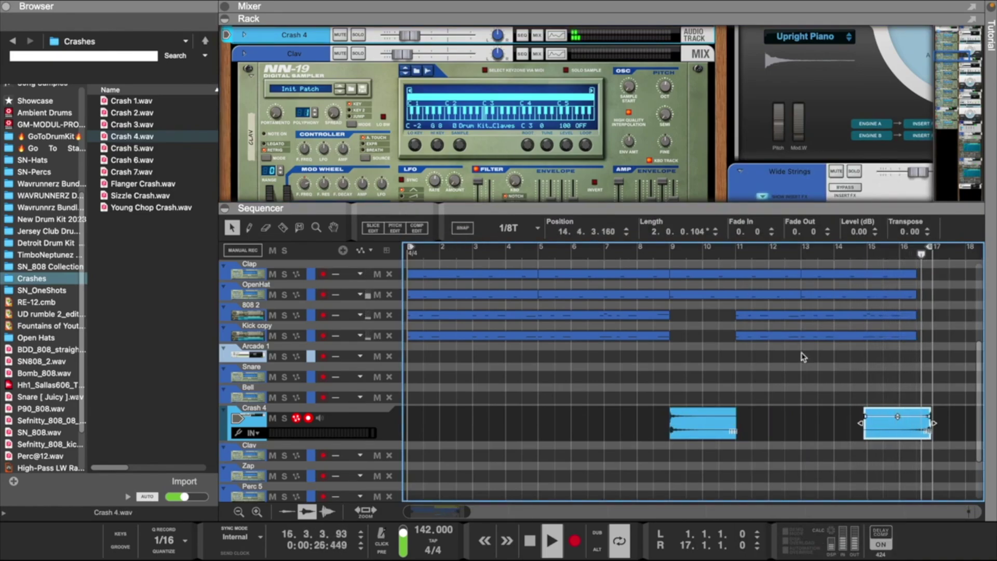
left_click_drag(878, 429, 879, 429)
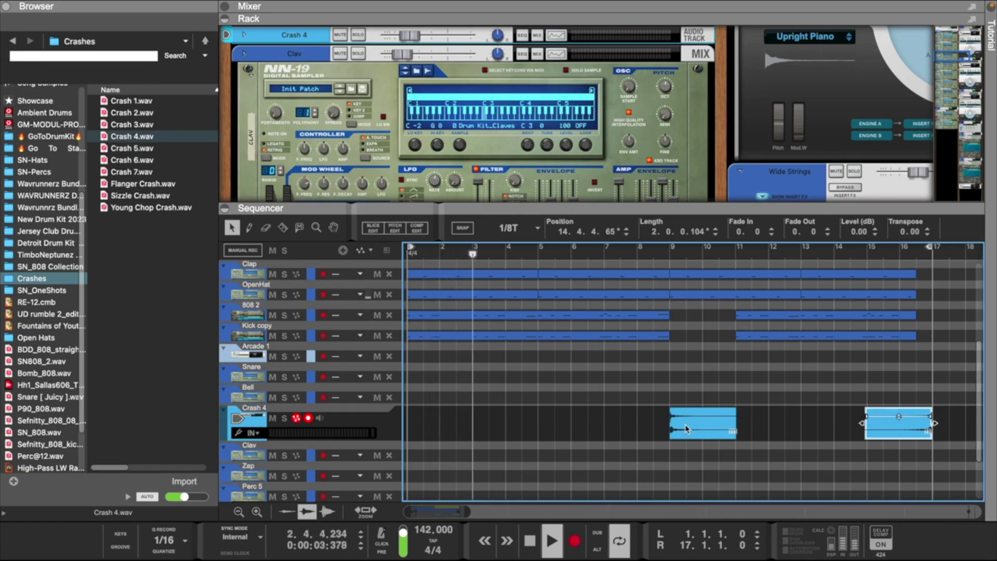
Copy the forward Crash 4 clip from bar 9 to bar 5 and try another copy at bar 13
left_click_drag(687, 429, 554, 436)
left_click(609, 394)
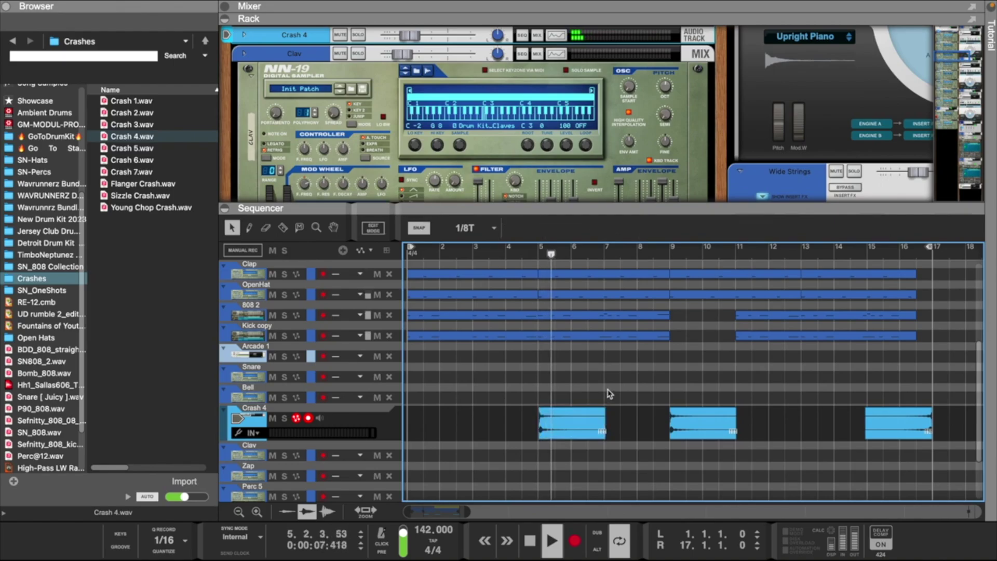
left_click(362, 422)
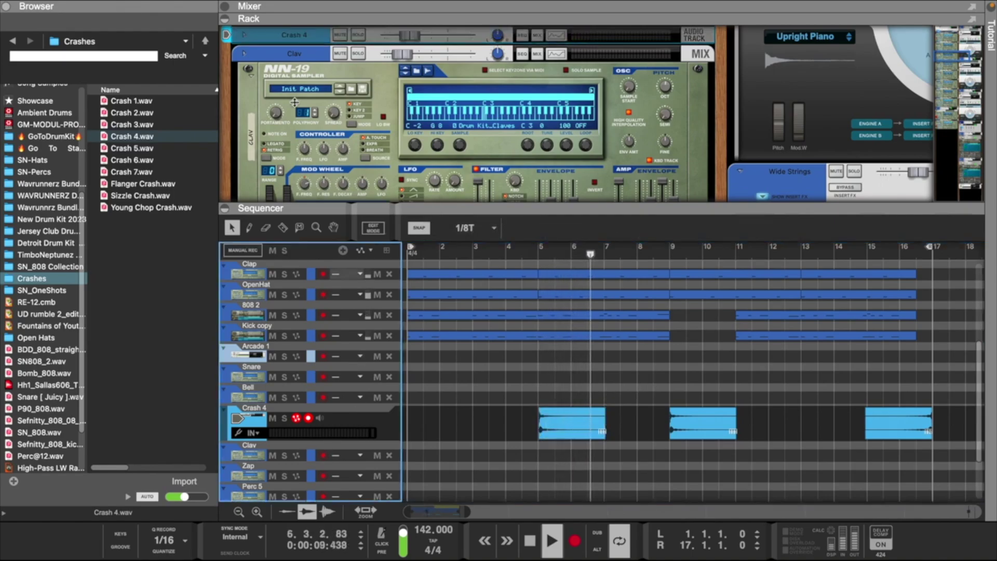
left_click(405, 37)
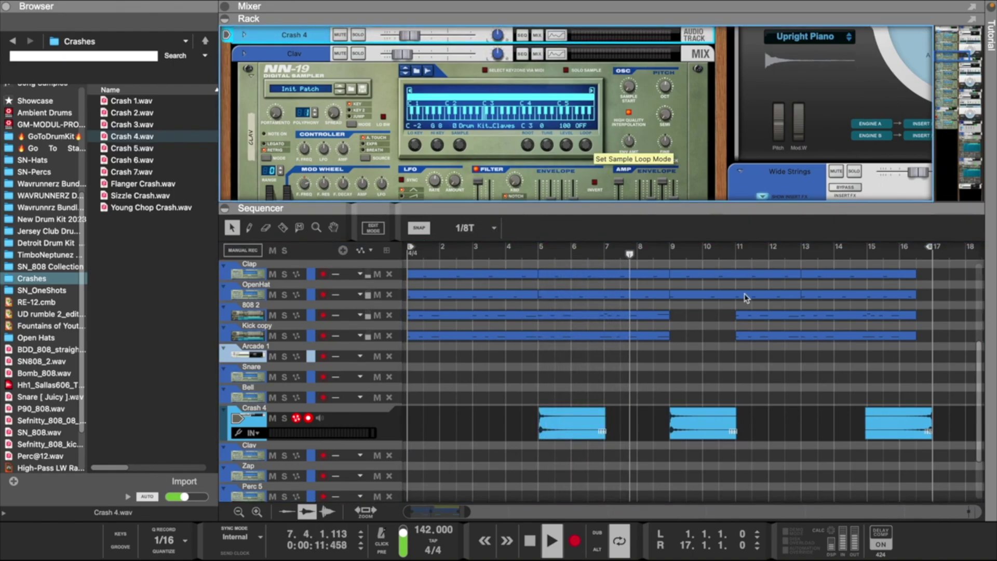
left_click_drag(560, 427, 804, 417)
key("Delete")
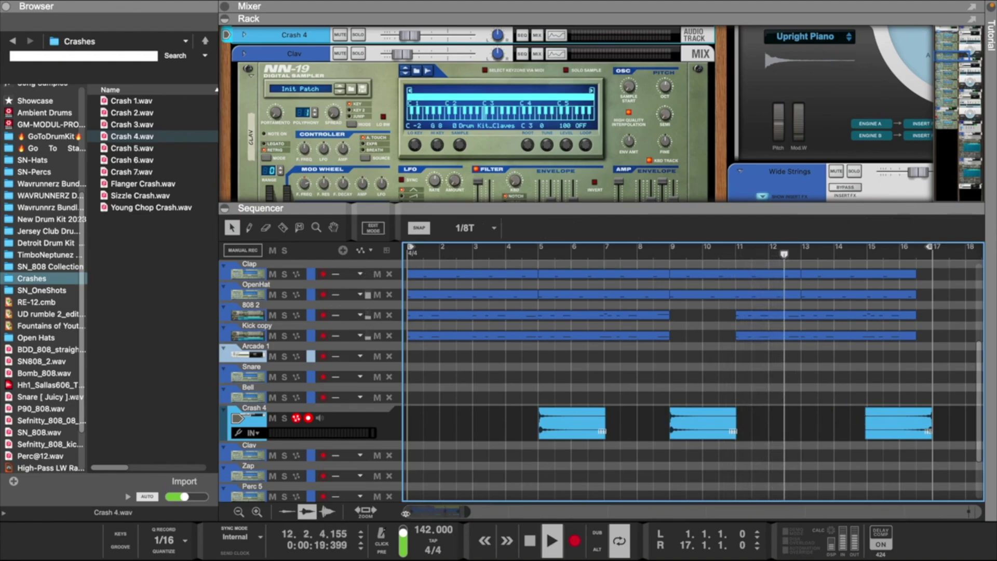
Nudge the reversed crash's end onto bar 17 with snapping off, and place forward Crash 4 clips at bars 1 and 5
left_click_drag(408, 512, 433, 513)
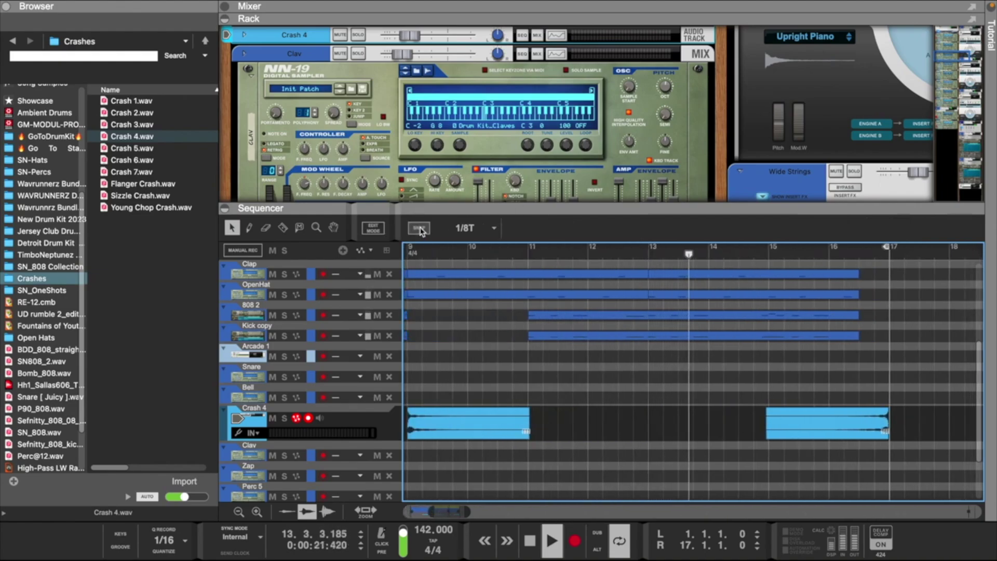
left_click(848, 435)
left_click_drag(849, 435, 249, 413)
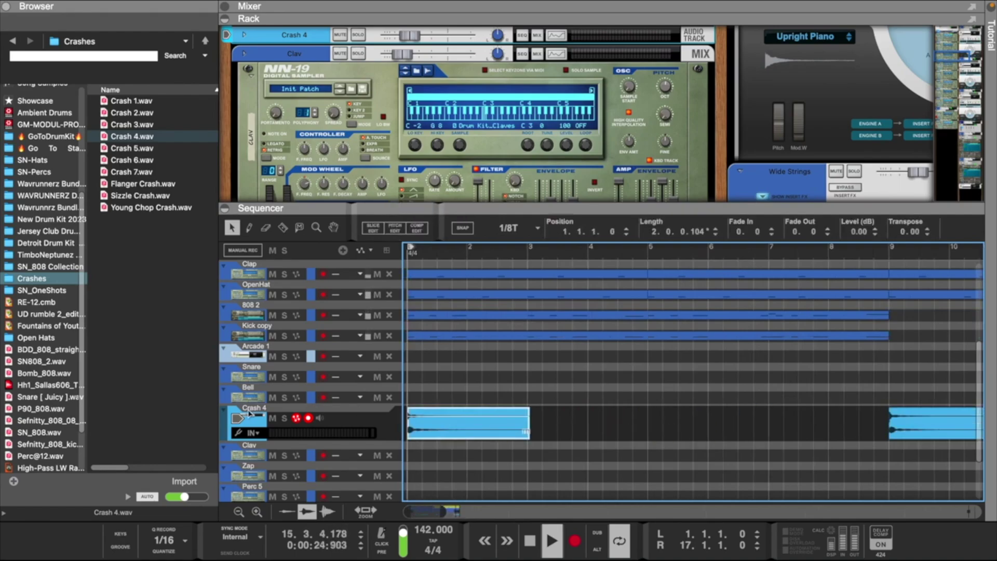
left_click(524, 399)
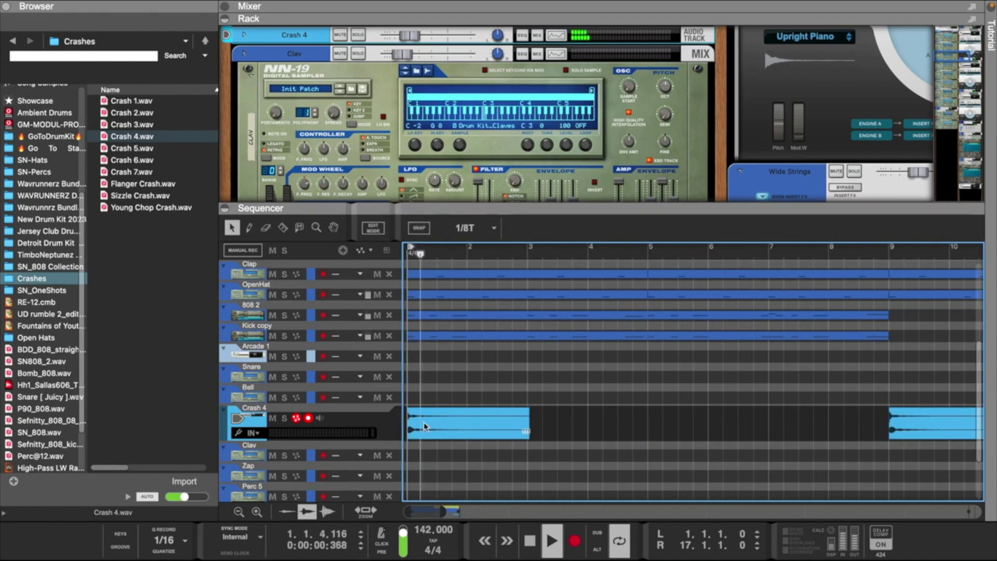
left_click_drag(424, 426, 656, 432)
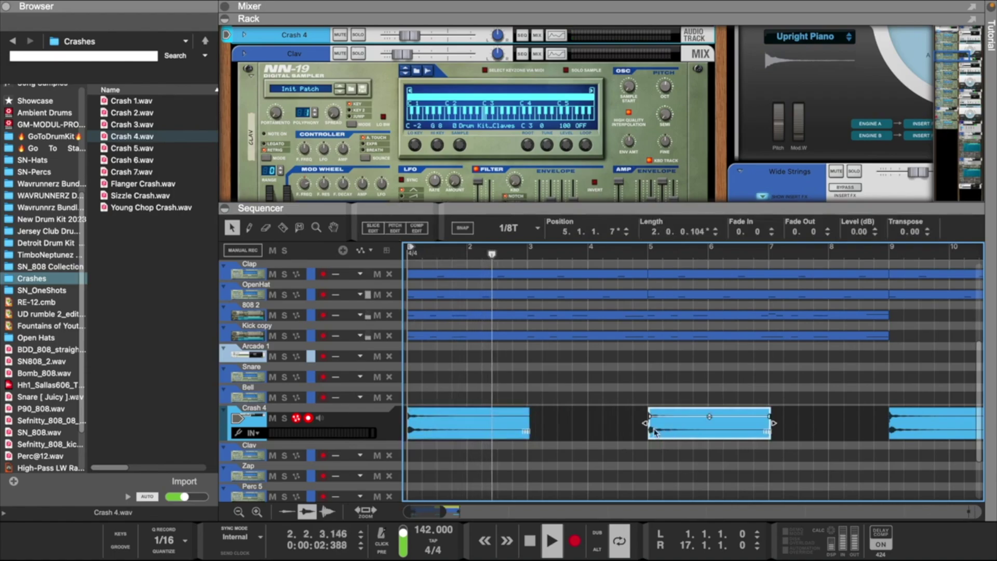
left_click_drag(444, 512, 467, 512)
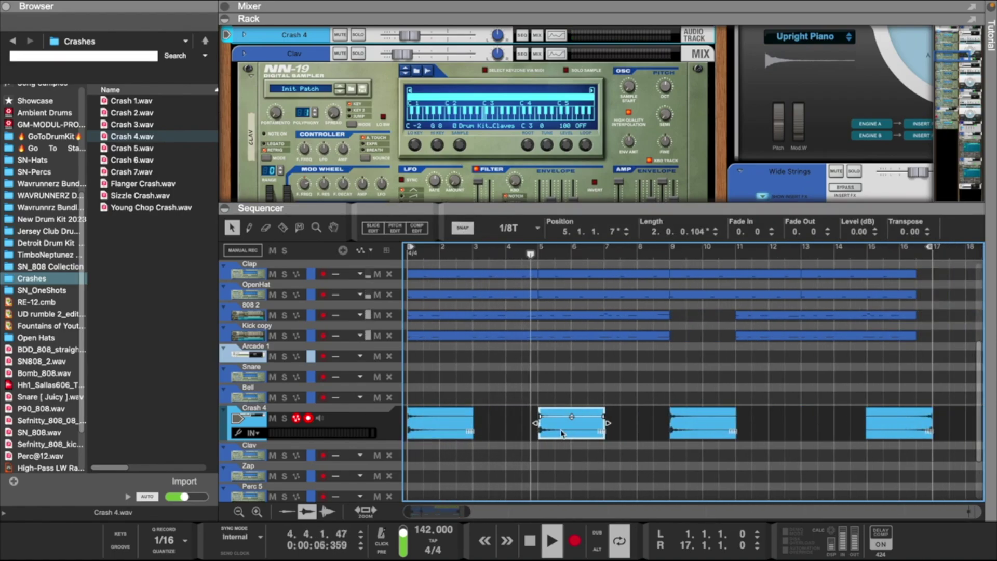
Make a reversed copy of the bar 9 crash, shorten it to about one and a quarter bars, and align its end with bar 11
left_click(704, 426)
right_click(711, 423)
left_click(744, 520)
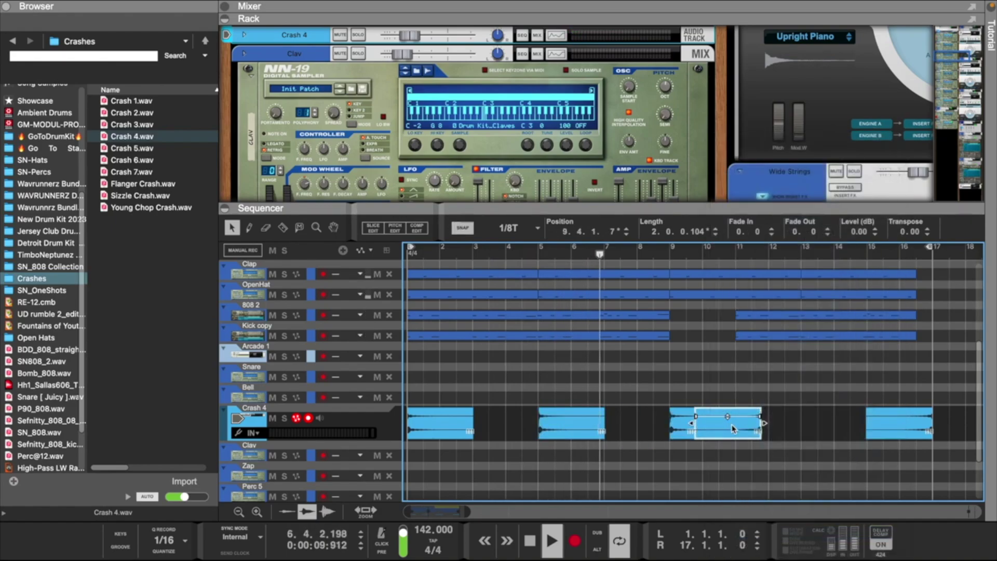
mouse_move(713, 432)
left_mouse_down()
mouse_move(700, 424)
mouse_move(712, 427)
left_mouse_up()
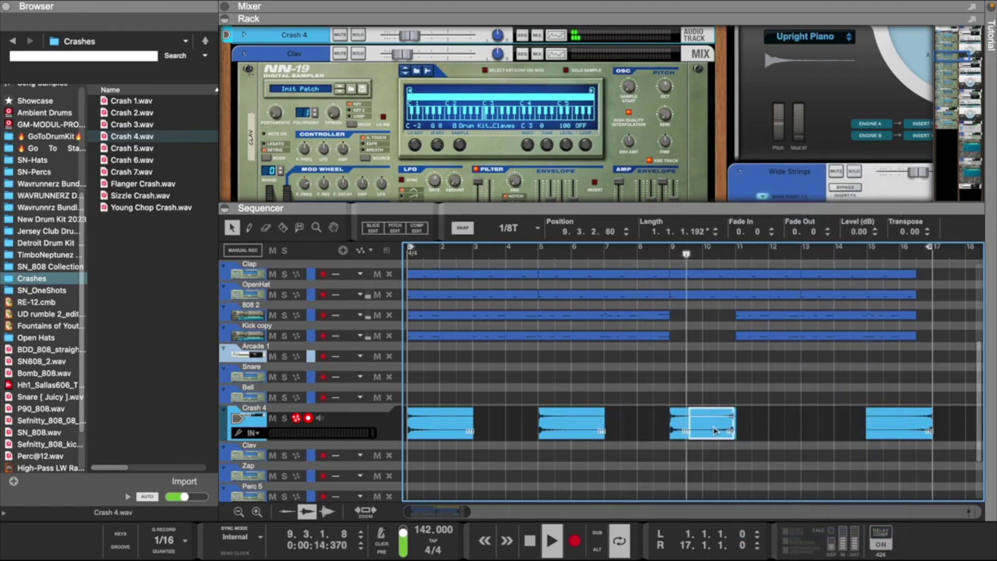
left_click(719, 396)
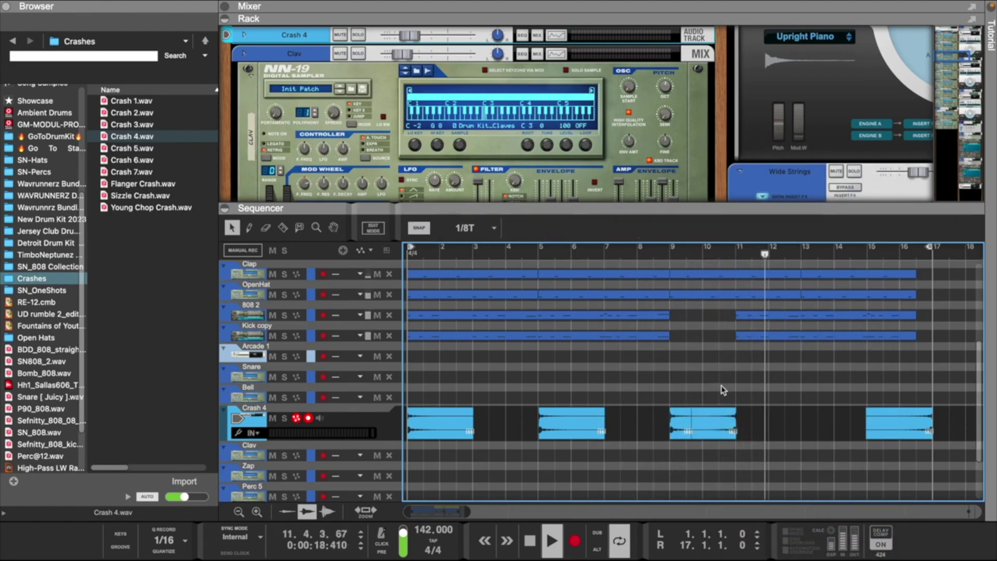
left_click(419, 229)
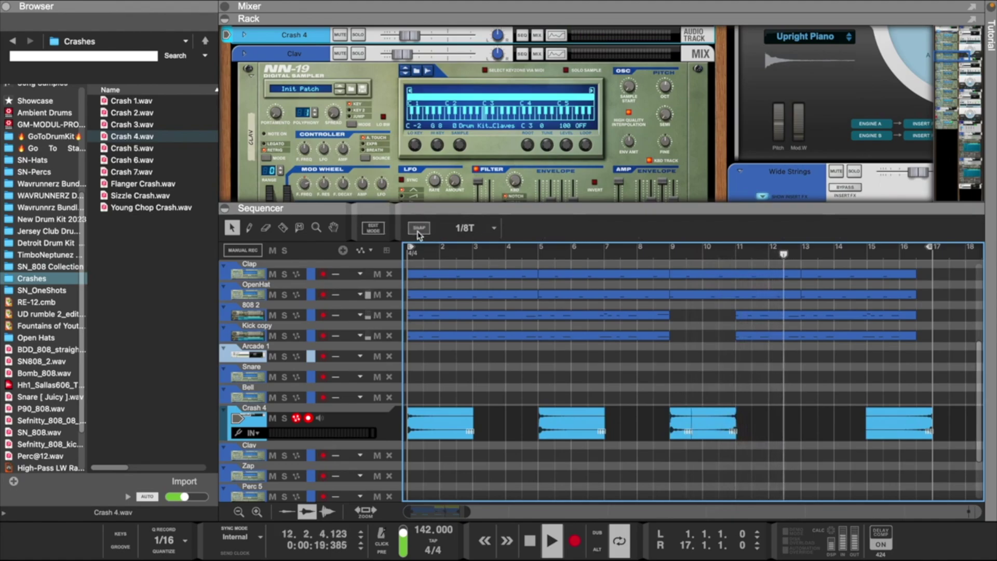
left_click(714, 425)
scroll(513, 375, "up", 5)
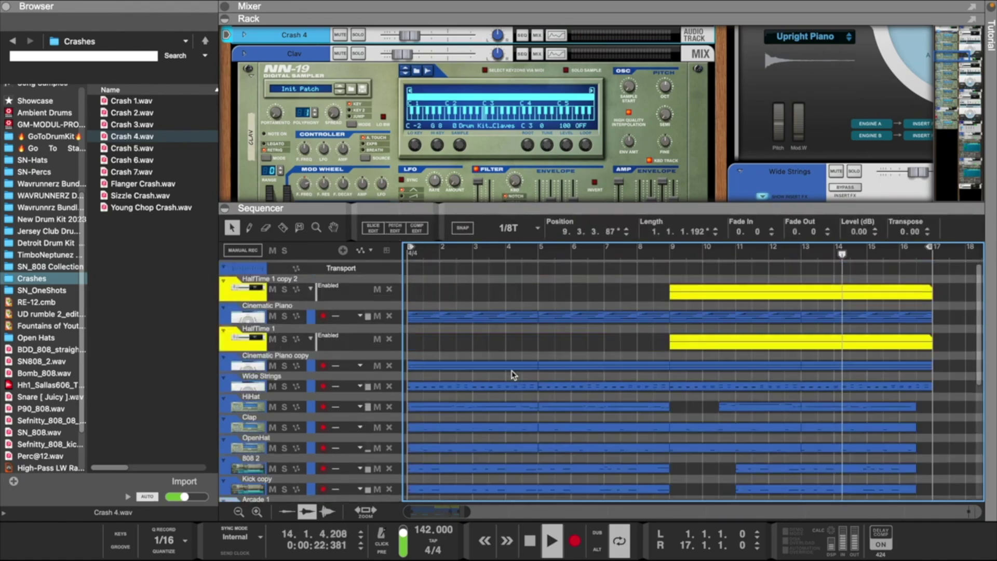